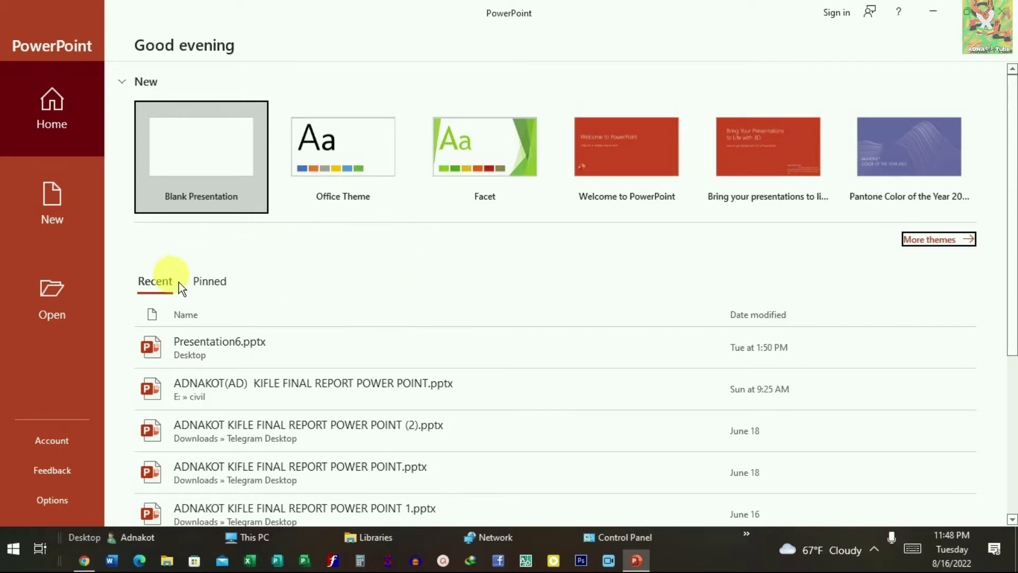
Start a blank presentation, add a Blank-layout slide and delete the original title slide.
left_click(235, 156)
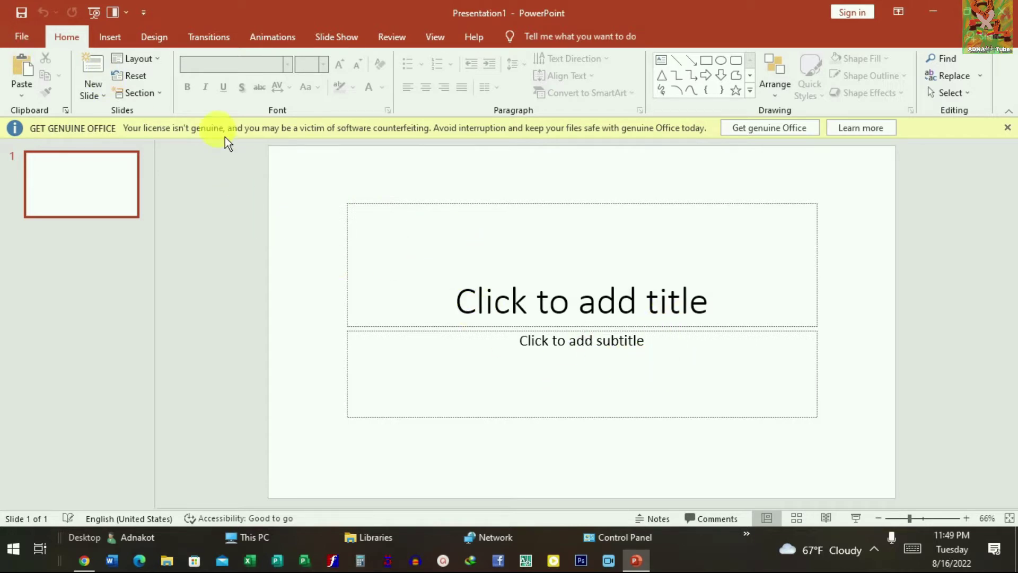
left_click(106, 97)
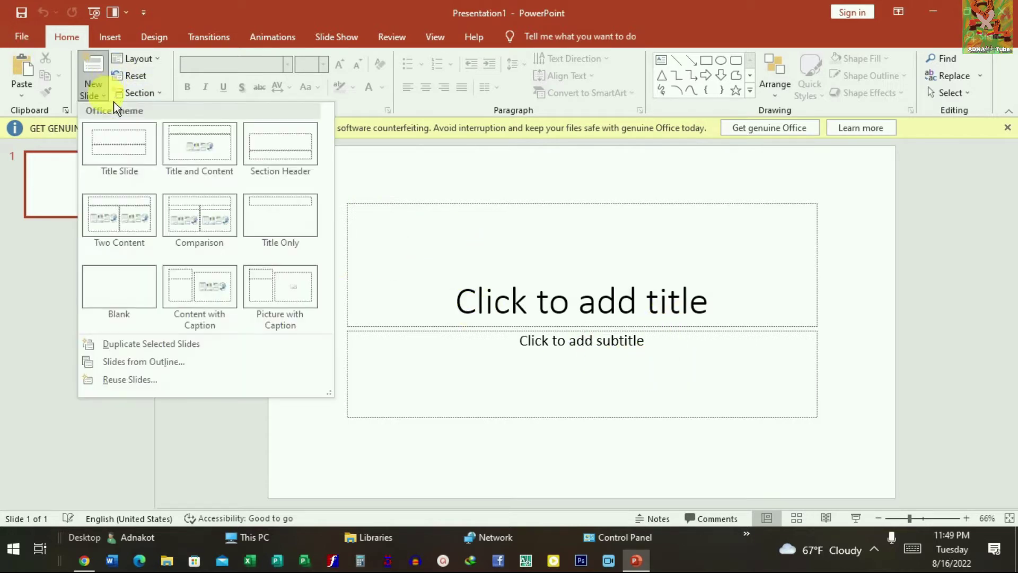
left_click(139, 284)
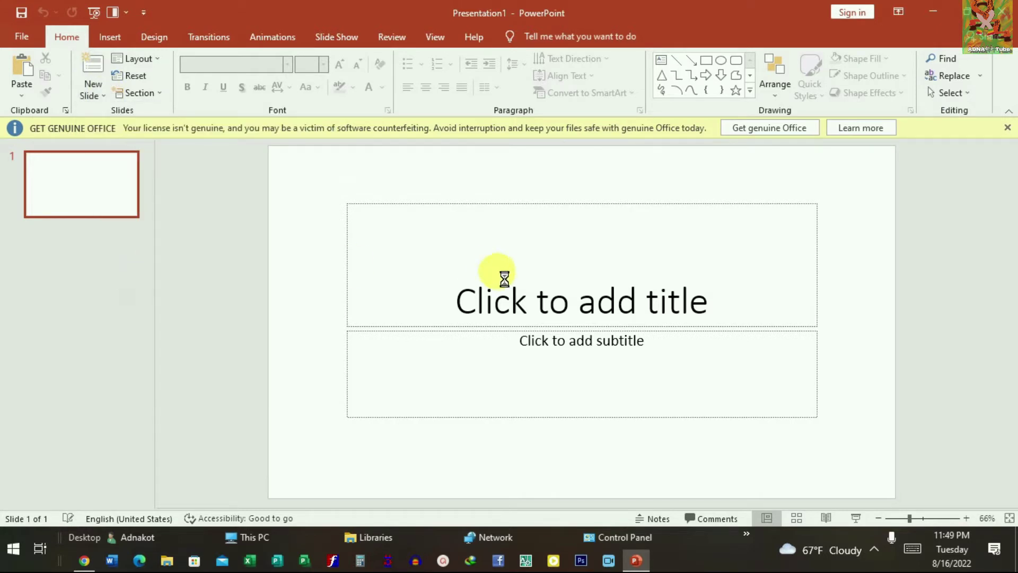
left_click(123, 200)
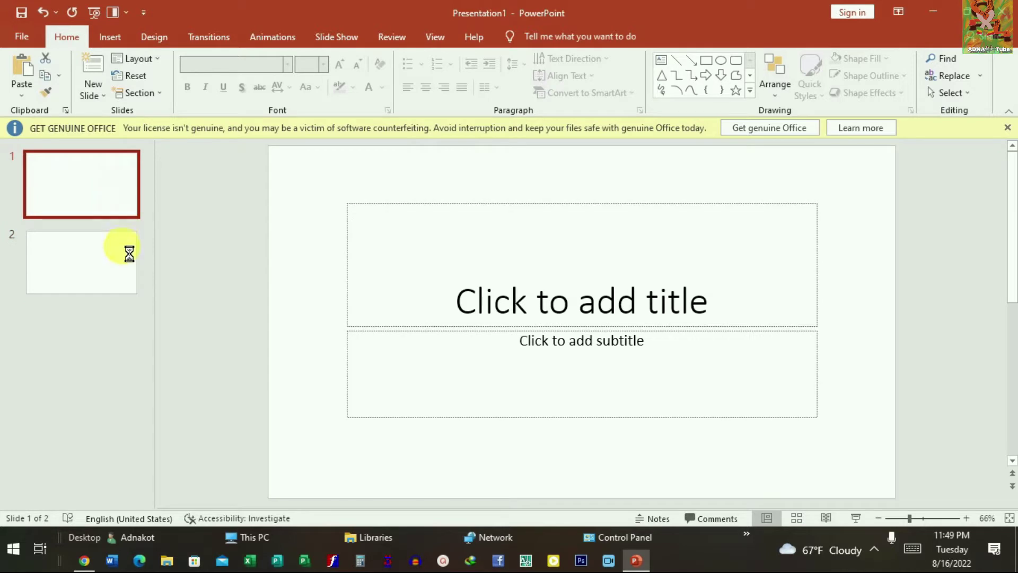
key("Delete")
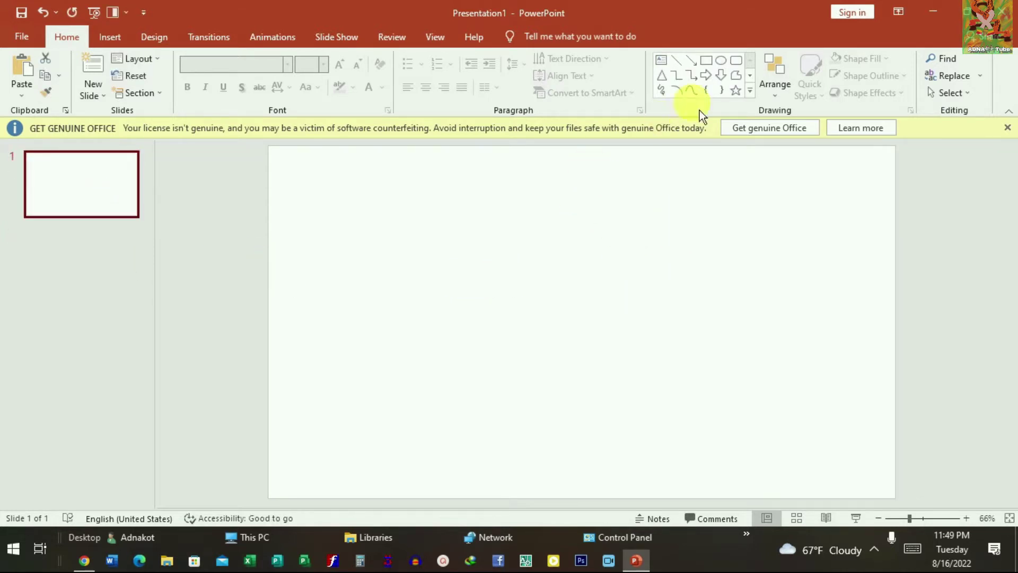
left_click(164, 41)
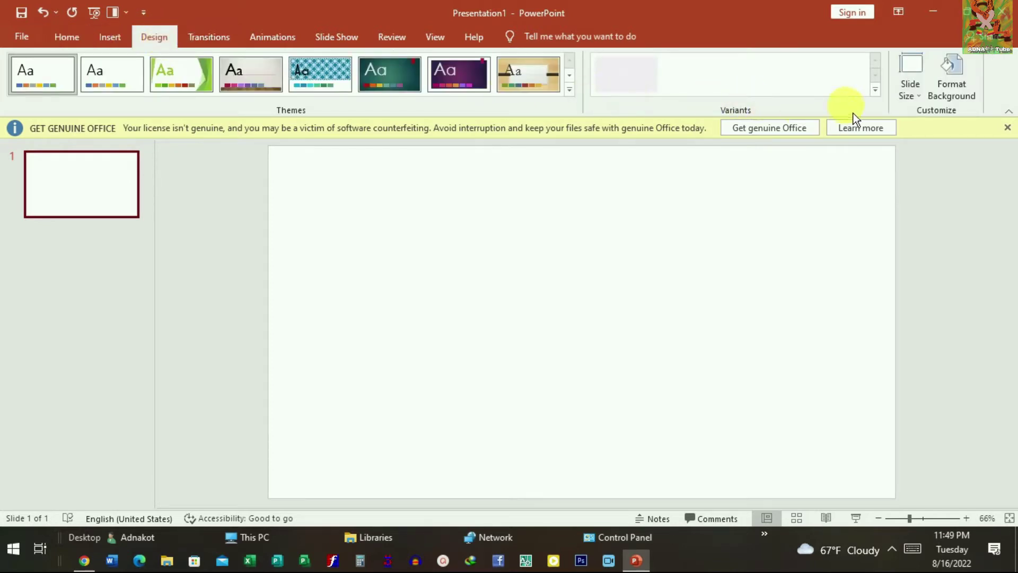
Use Format Background to give the slide a solid green fill.
left_click(977, 91)
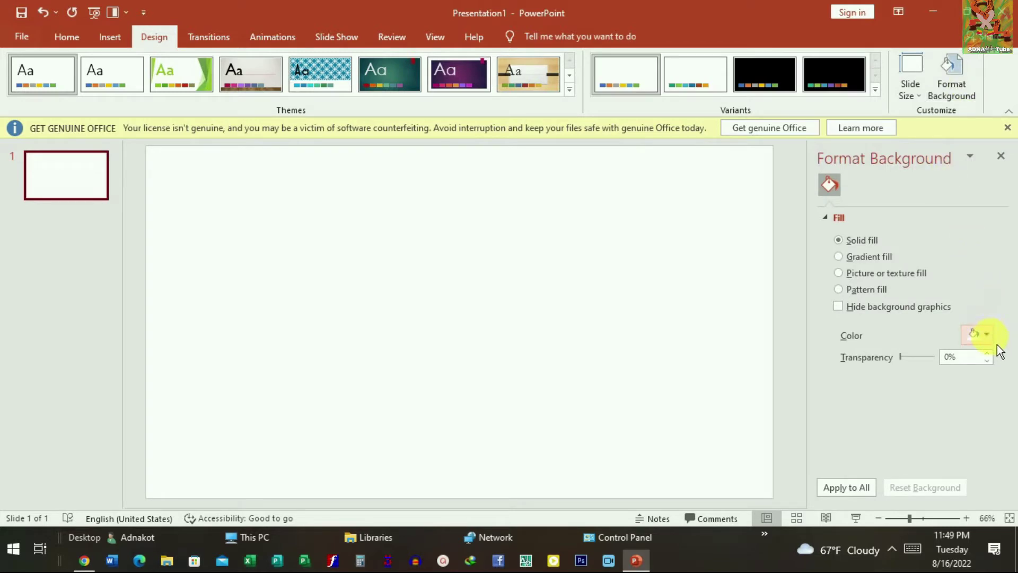
left_click(986, 334)
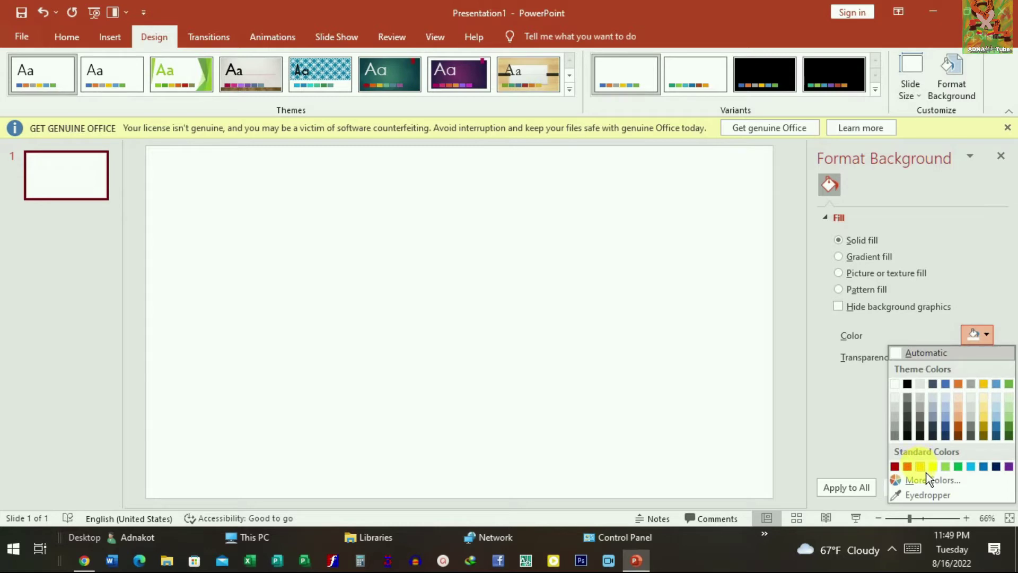
left_click(1009, 396)
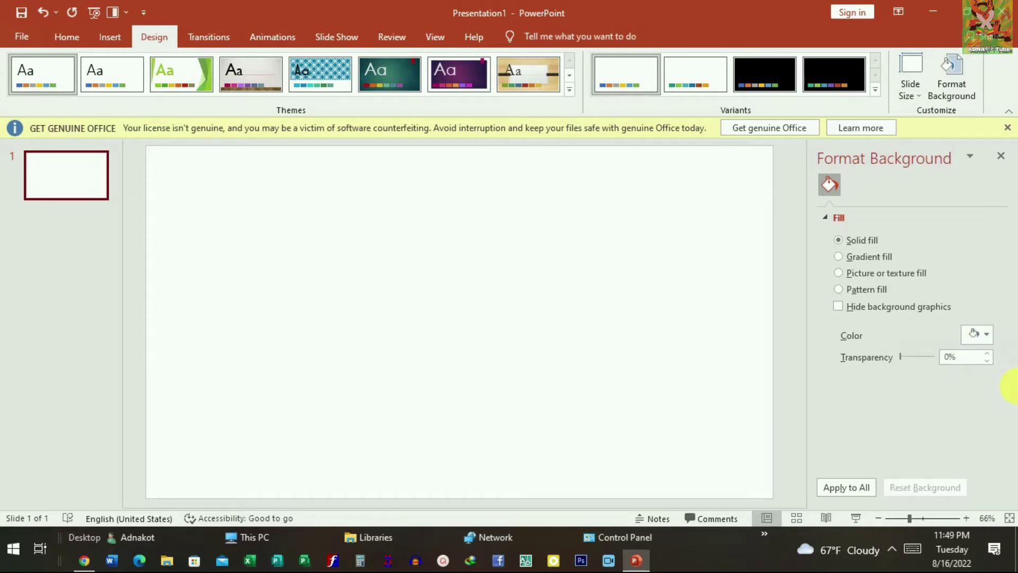
left_click(985, 334)
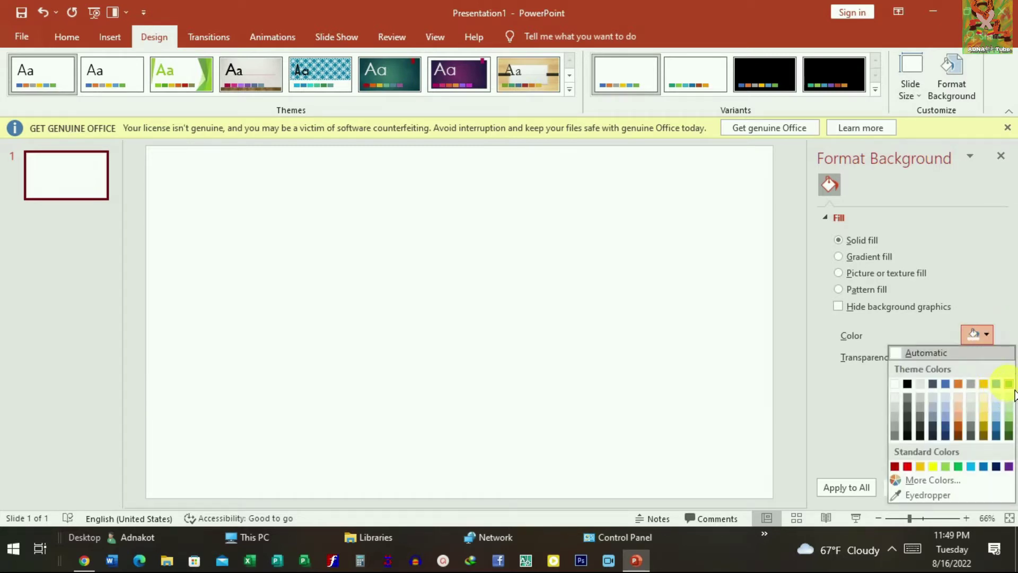
left_click(1008, 399)
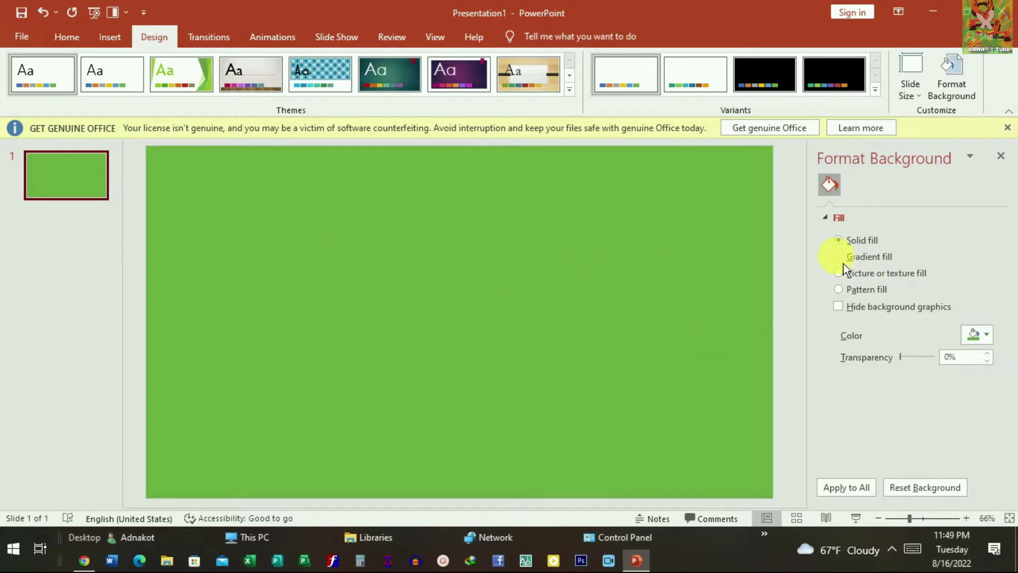
left_click(67, 45)
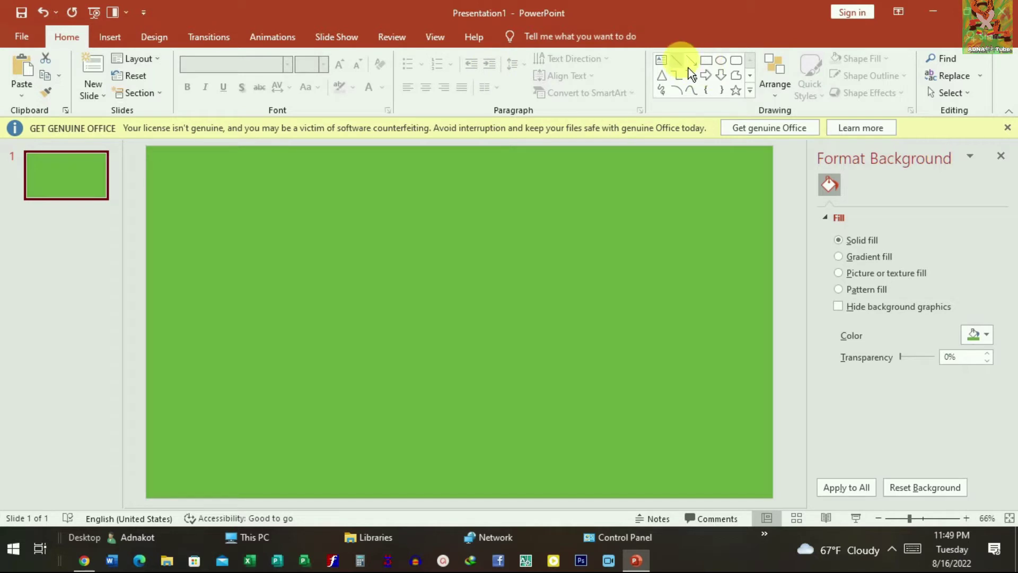
Draw a large rectangle from the slide's top-left corner, leaving a green strip at right.
left_click(715, 69)
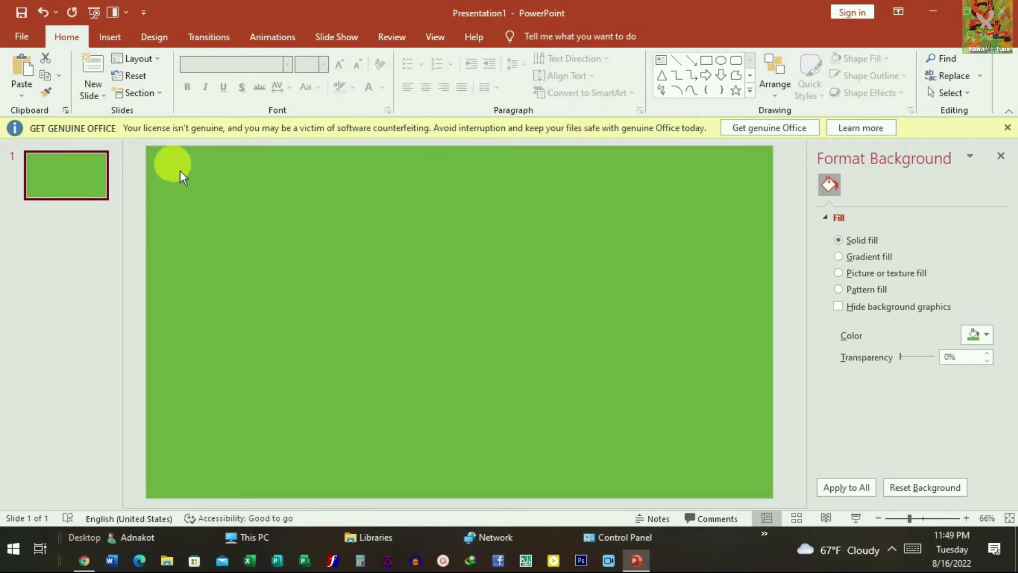
left_click(707, 62)
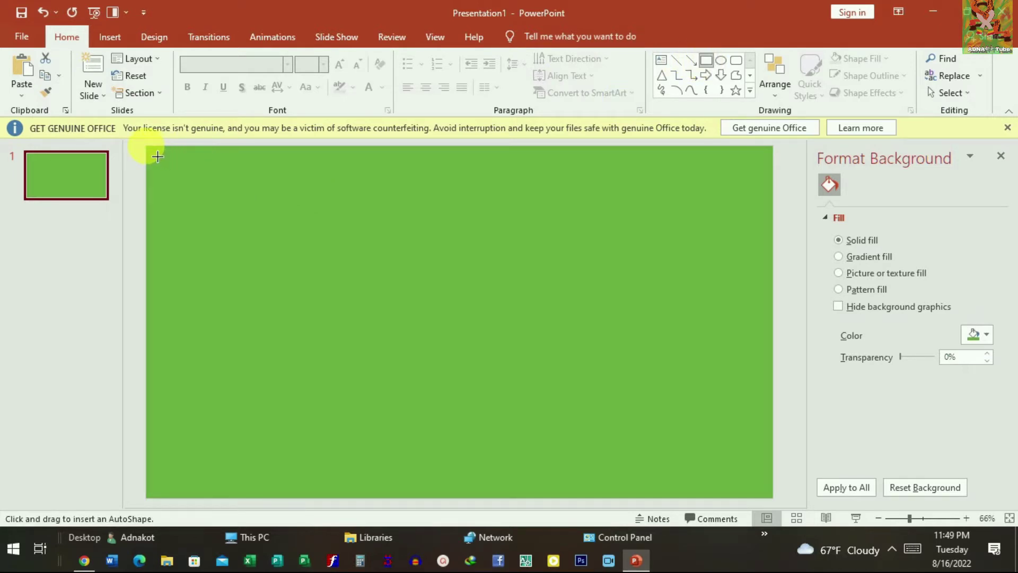
mouse_move(158, 158)
left_mouse_down()
mouse_move(735, 452)
mouse_move(735, 498)
left_mouse_up()
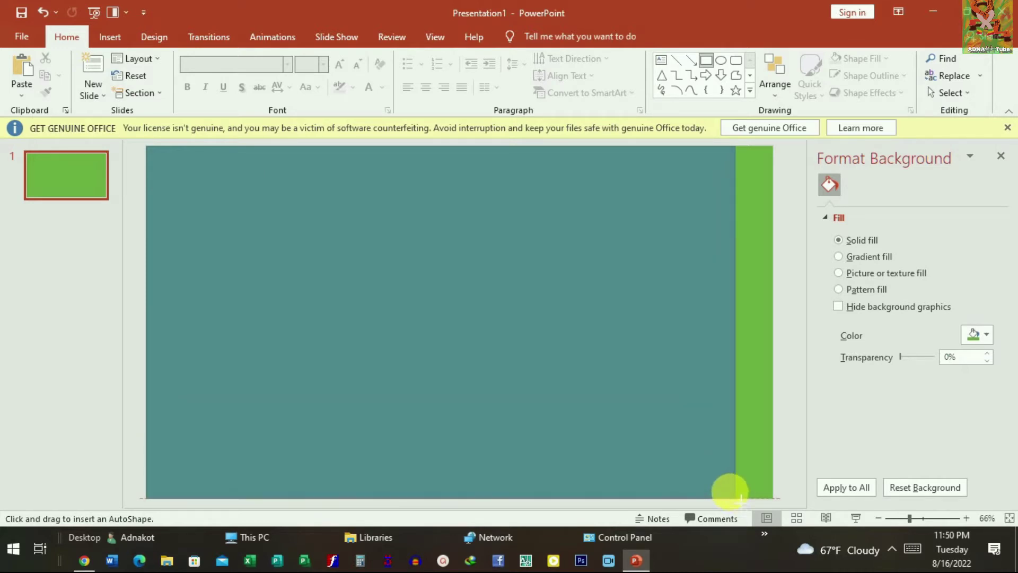
left_click_drag(736, 498, 734, 497)
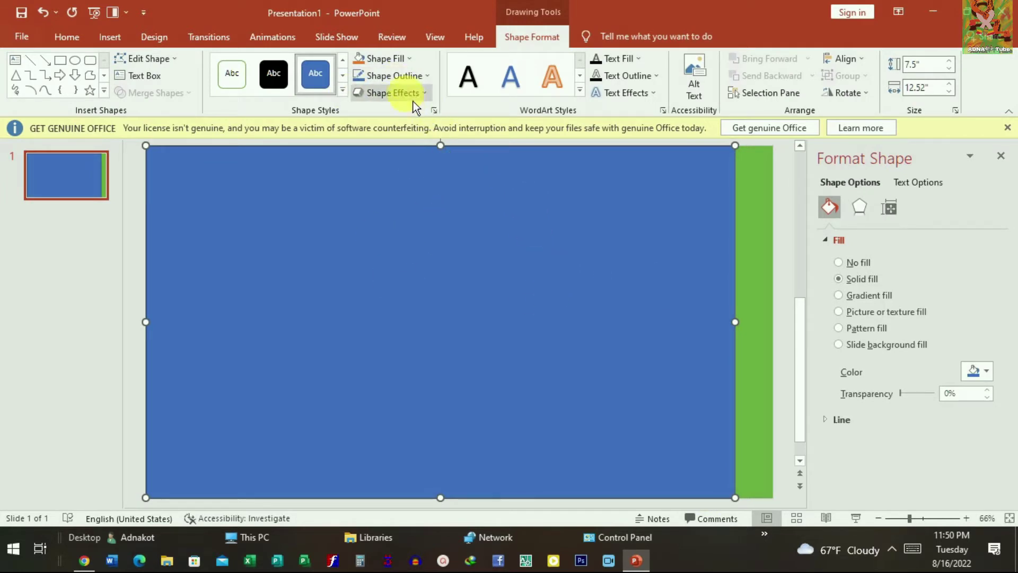
Fill the rectangle gold and remove its outline.
left_click(401, 68)
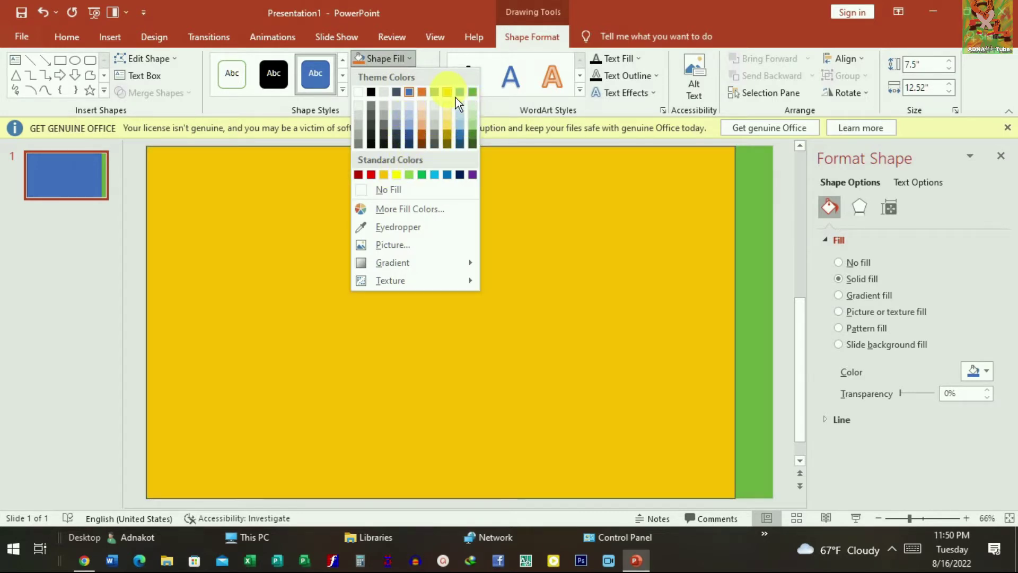
left_click(455, 96)
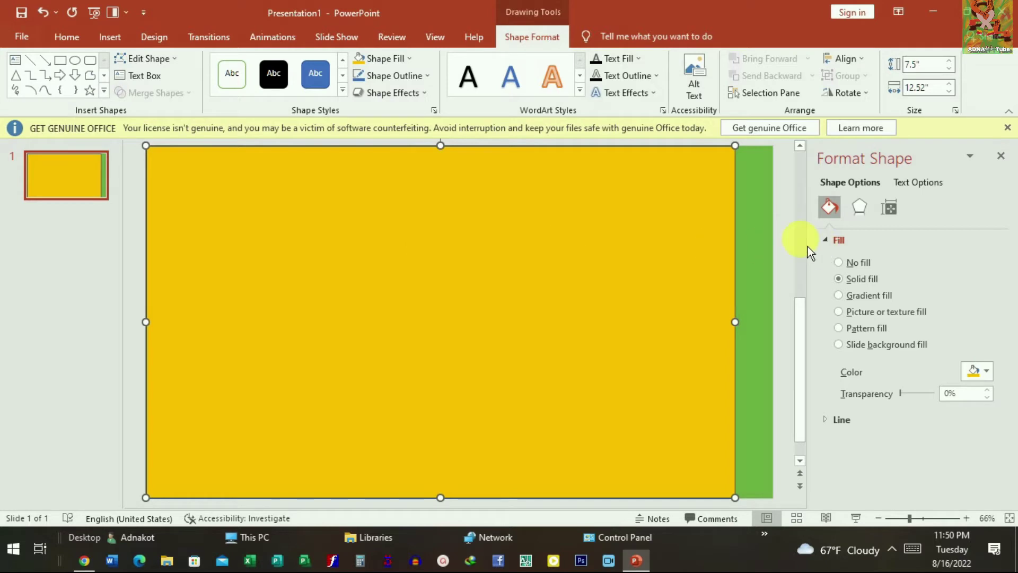
left_click(428, 82)
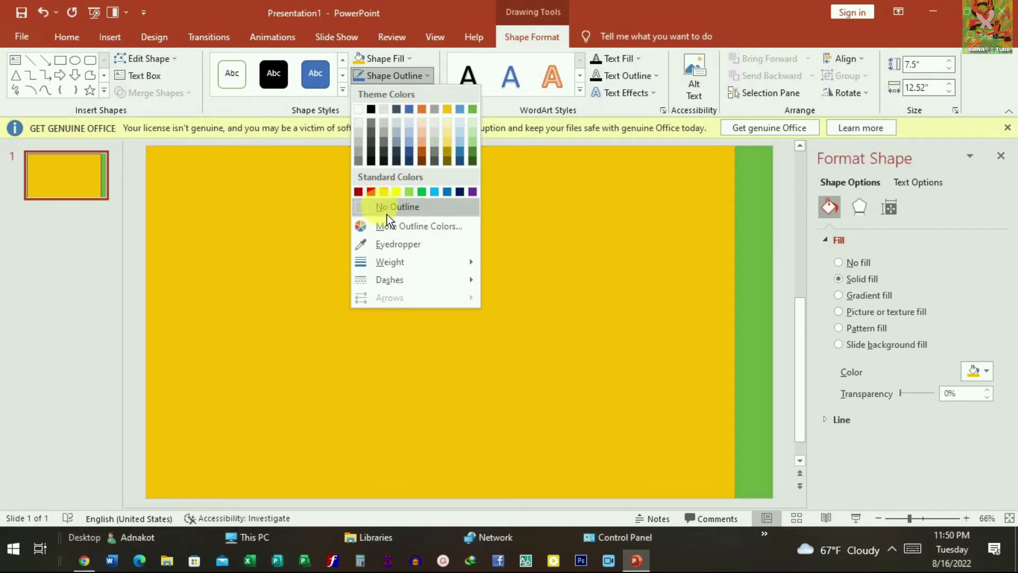
left_click(386, 214)
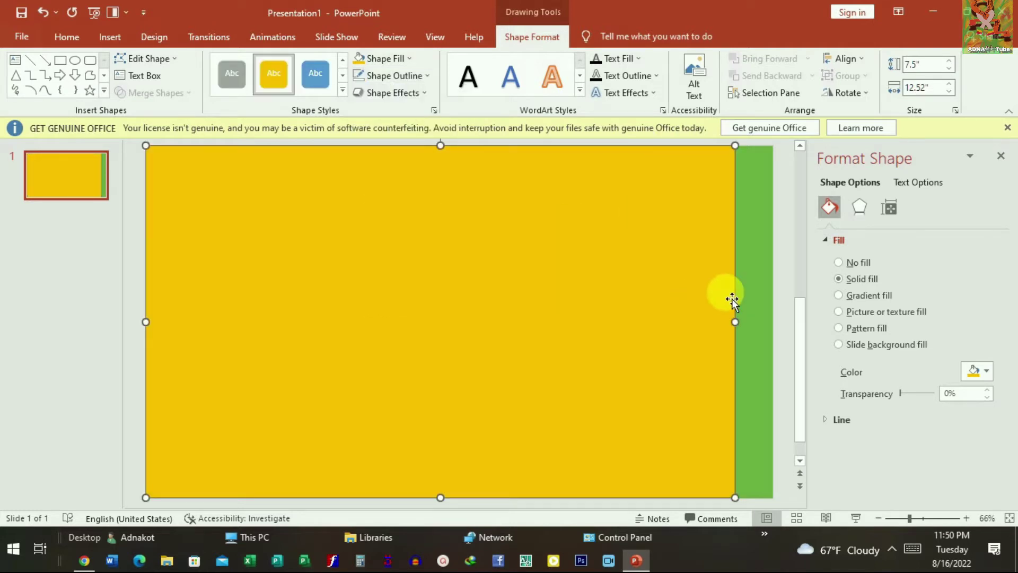
left_click(748, 277)
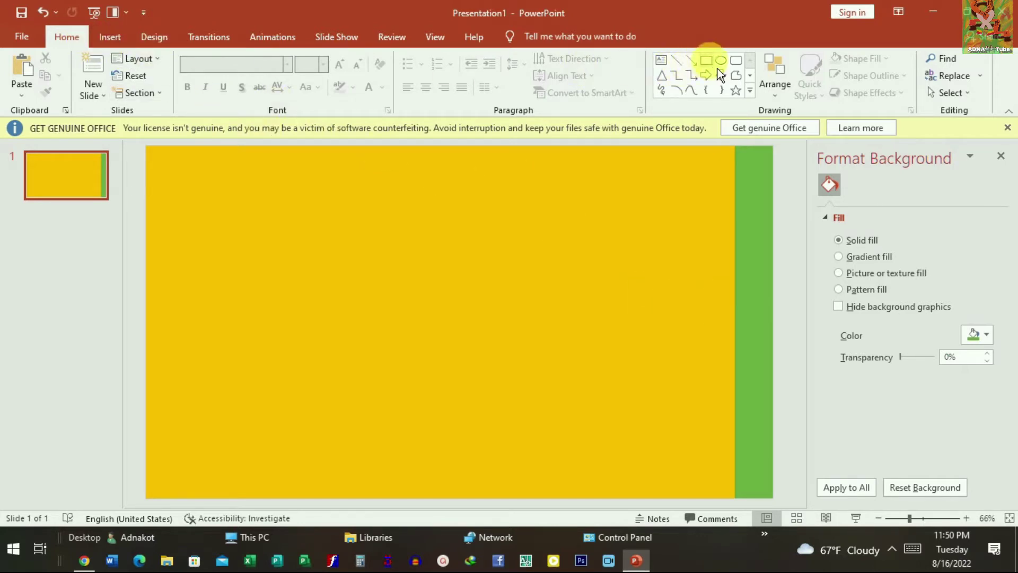
Draw a small square on the green strip midway down the right edge.
left_click(706, 60)
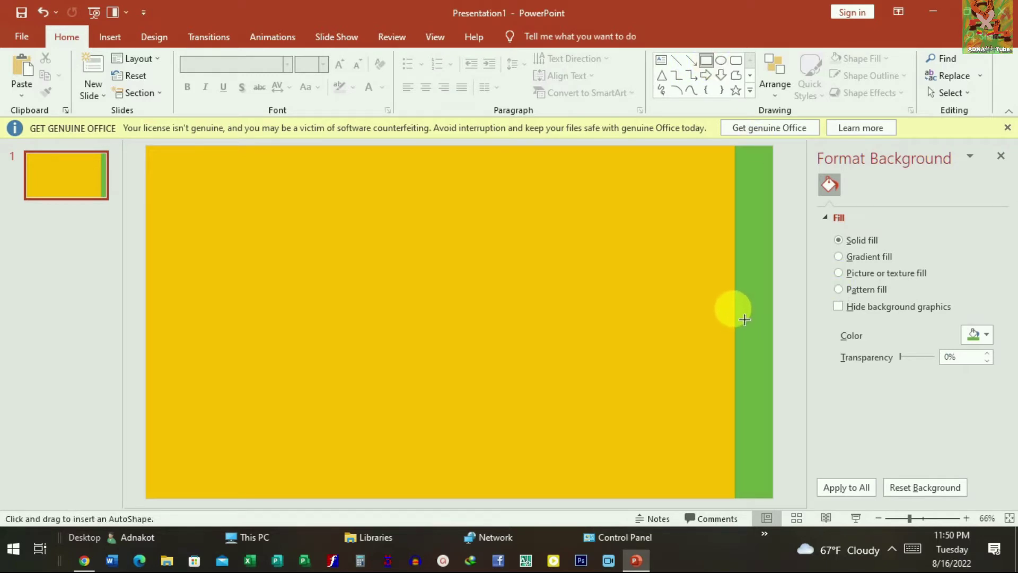
mouse_move(735, 307)
left_mouse_down()
mouse_move(765, 340)
mouse_move(758, 333)
left_mouse_up()
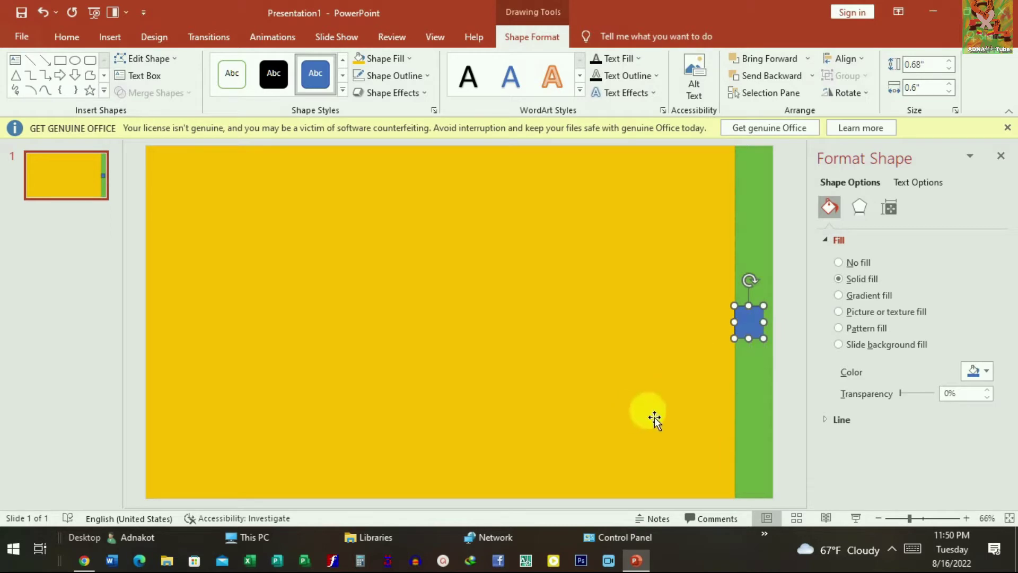
left_click(729, 401)
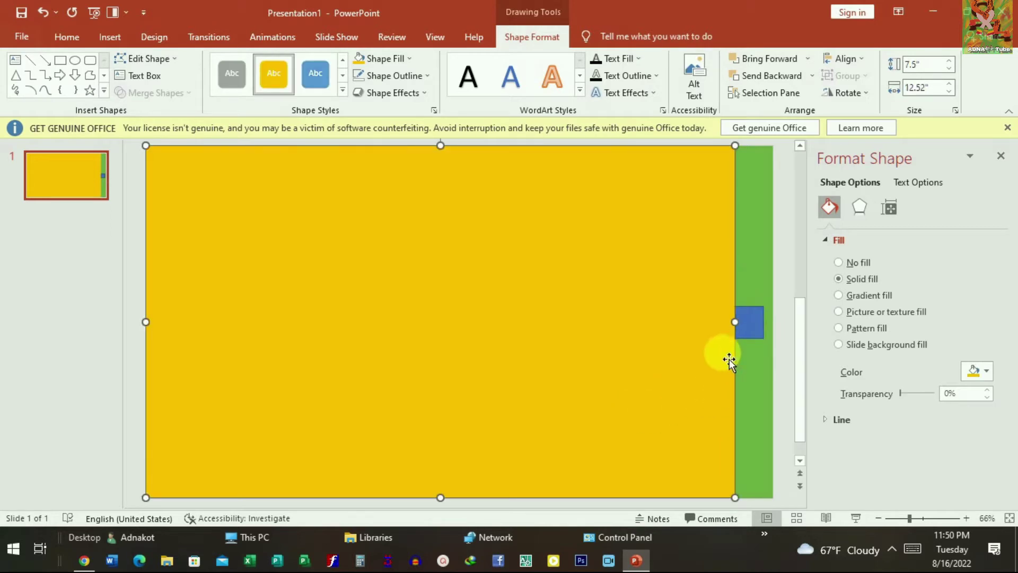
left_click(747, 323)
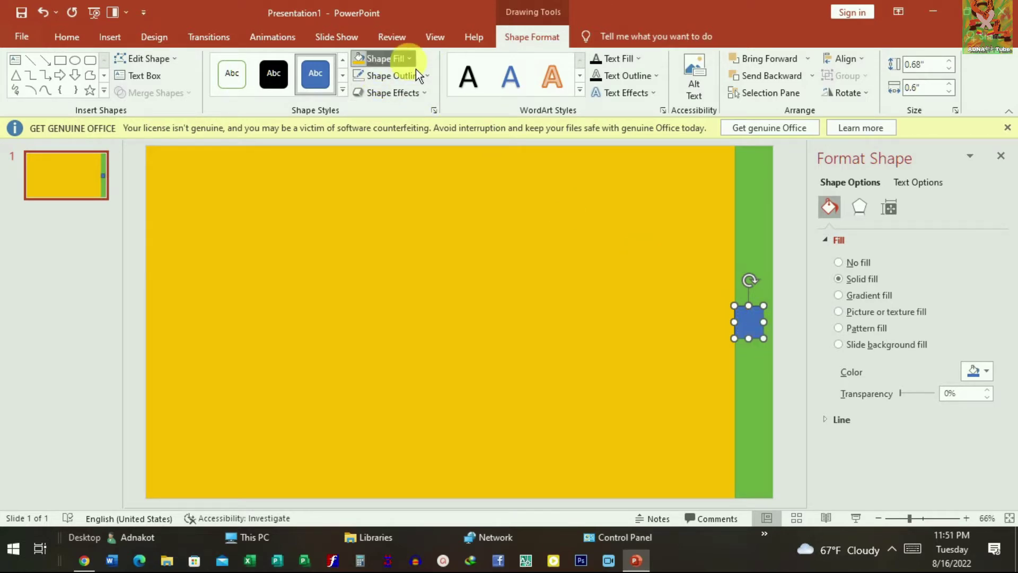
Fill the small square gold with no outline, forming a tab.
left_click(405, 59)
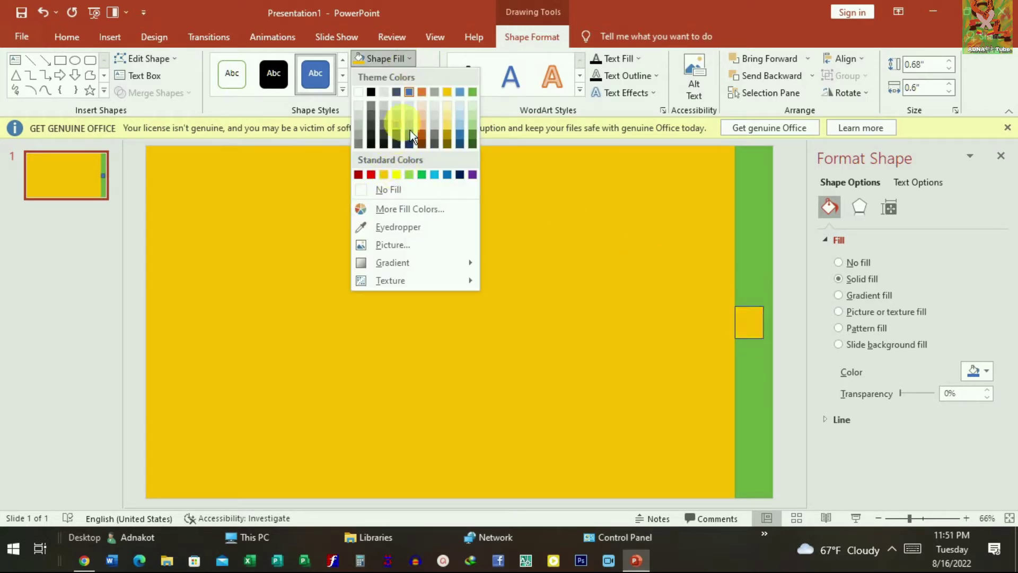
left_click(454, 98)
left_click(424, 80)
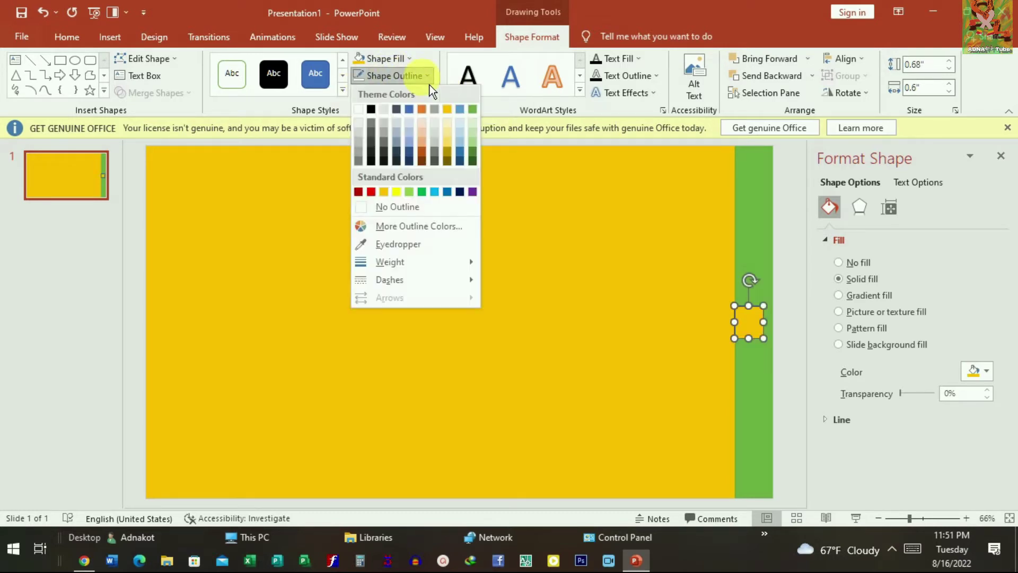
left_click(391, 213)
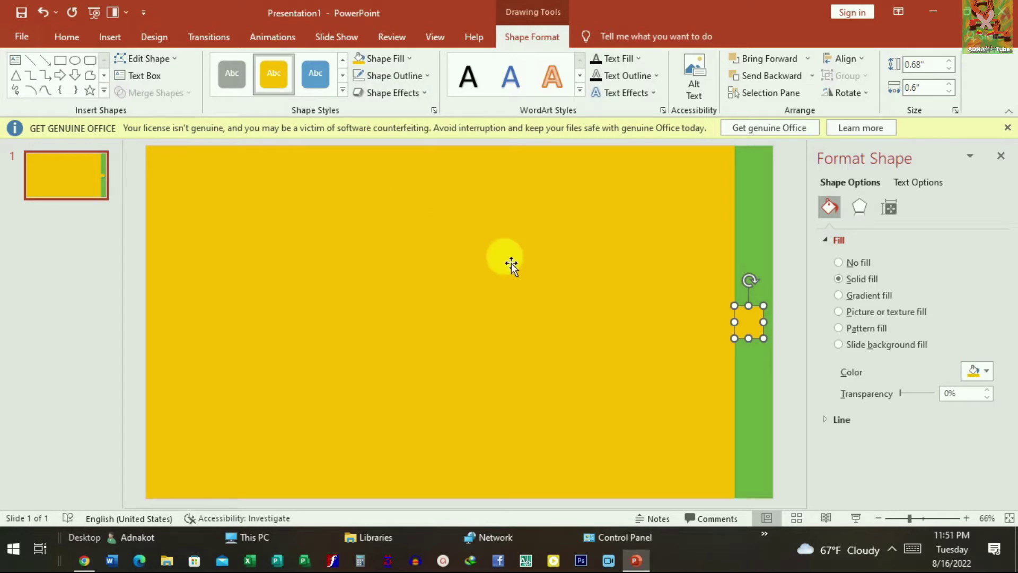
left_click(657, 302)
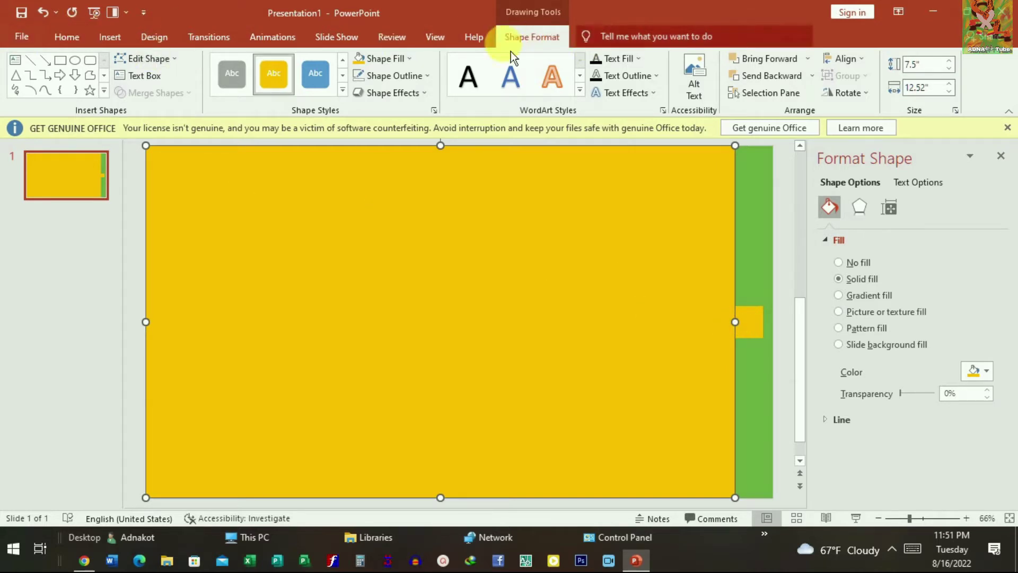
left_click(67, 37)
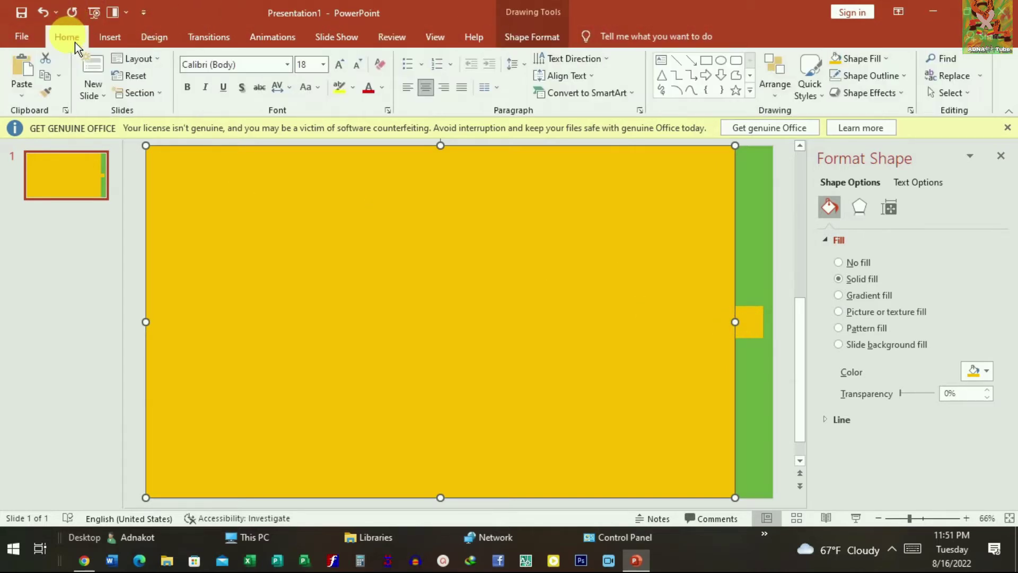
Add a text box containing '1' on the small gold tab.
left_click(661, 59)
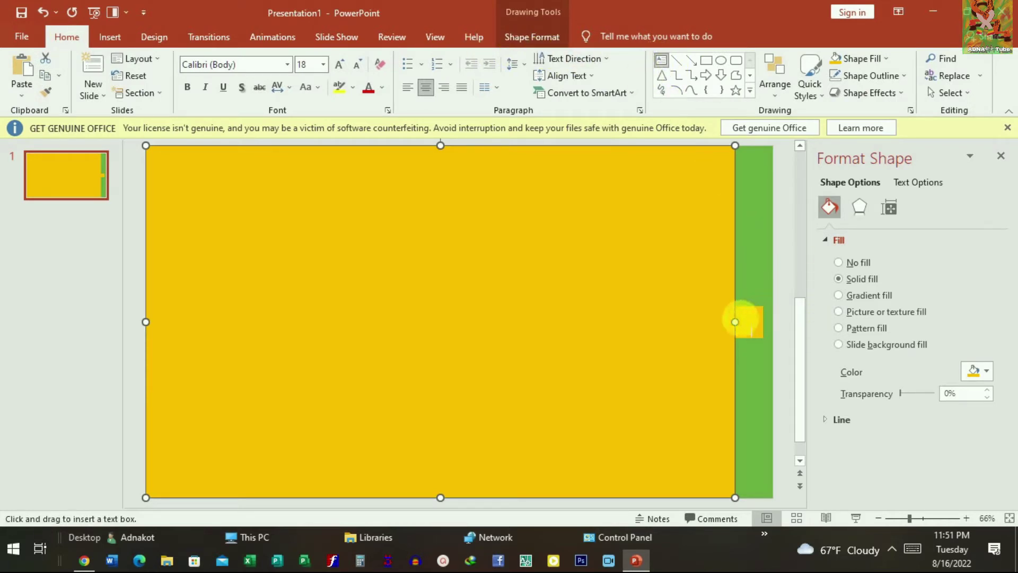
left_click_drag(746, 327, 771, 344)
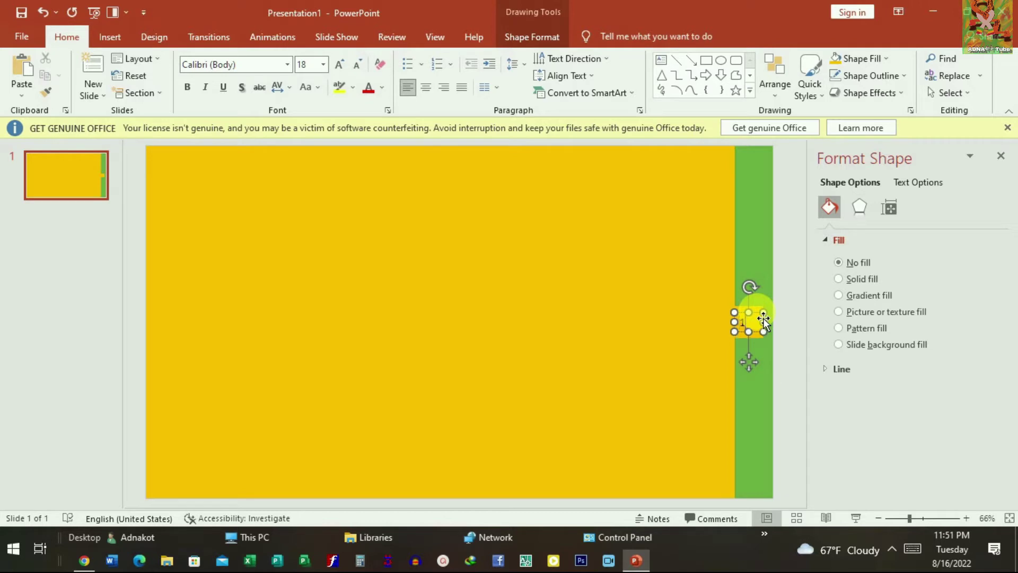
type("1")
left_click(758, 333)
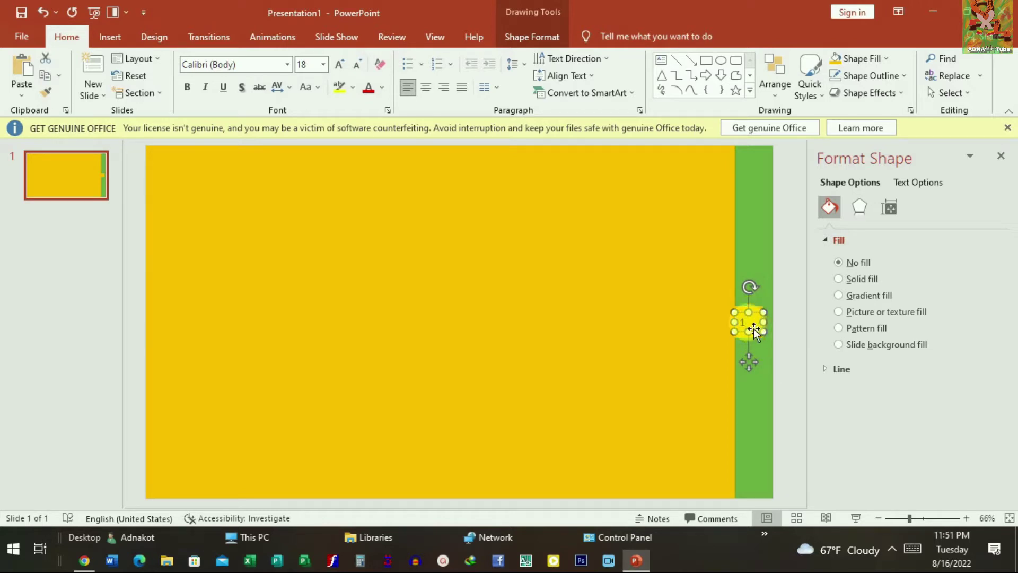
left_click(753, 328)
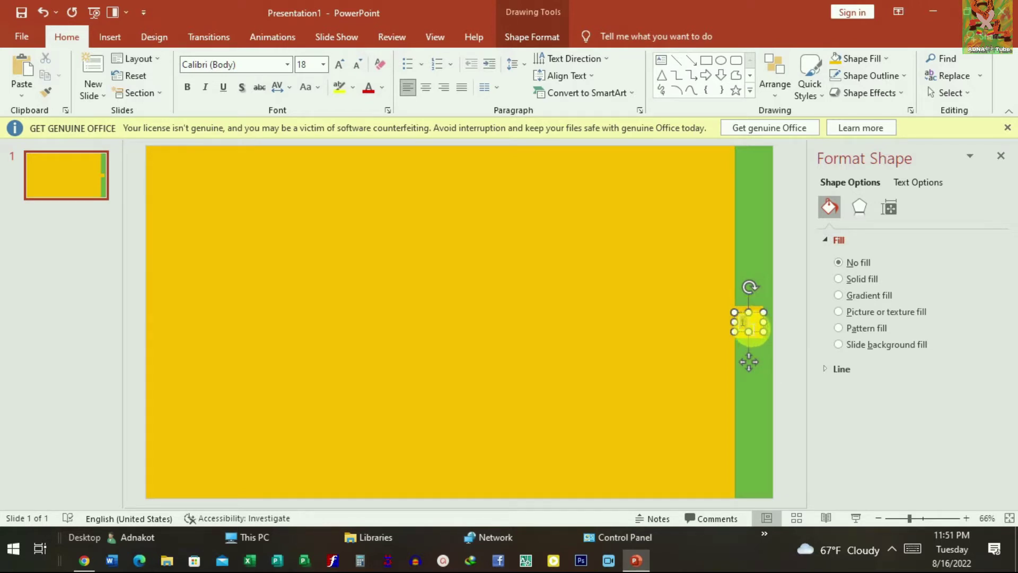
Set the '1' to font size 40 and move it onto the tab.
double_click(743, 322)
left_click(326, 68)
left_click(326, 68)
left_click(326, 68)
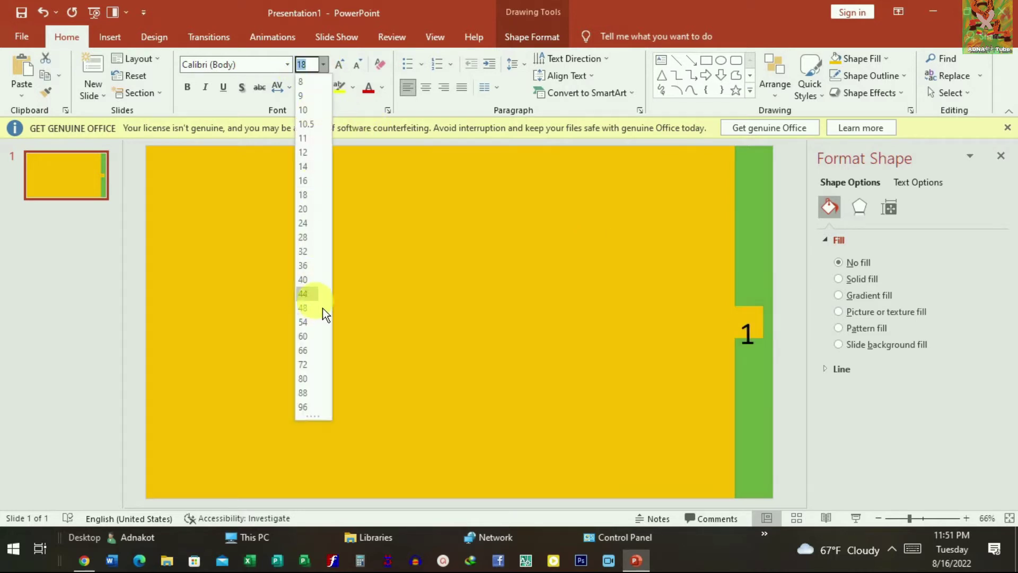
left_click(317, 285)
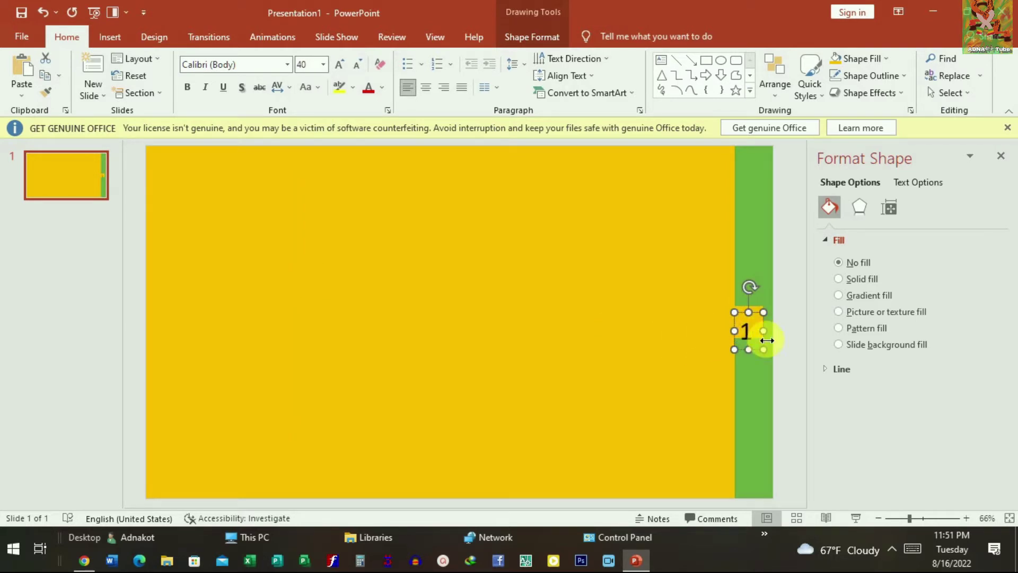
left_click_drag(762, 332, 765, 319)
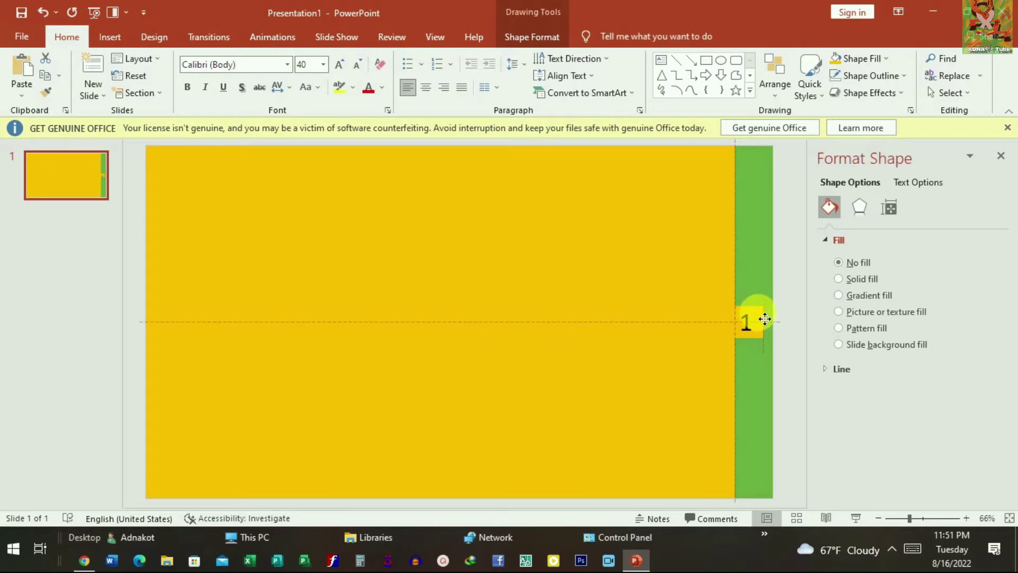
left_click(727, 375)
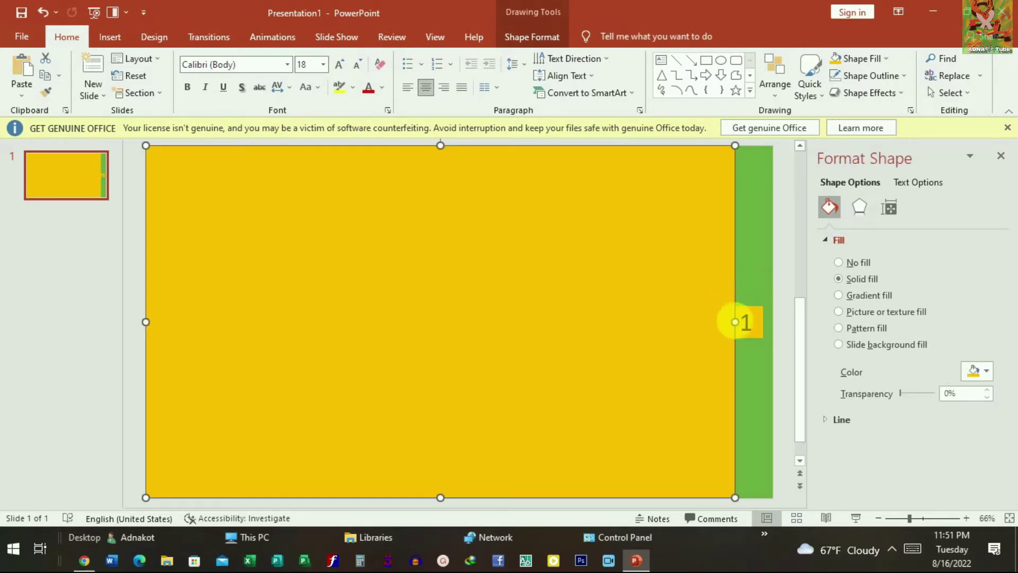
left_click(769, 301)
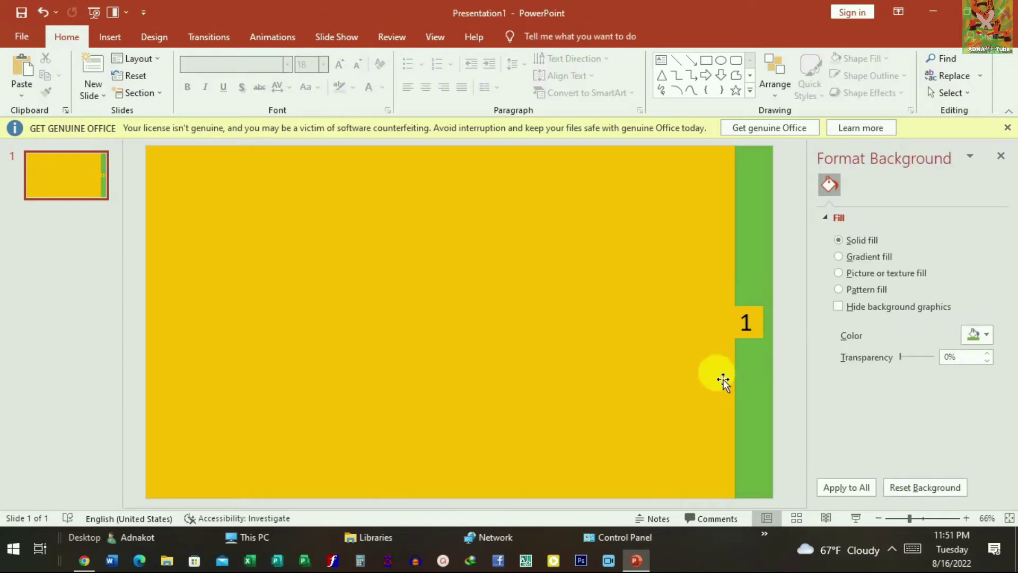
Centre the '1' on the tab and select the tab with its number together.
left_click(764, 333)
left_click(773, 294)
left_click_drag(749, 334, 761, 326)
left_click(774, 304)
left_click_drag(765, 291, 717, 372)
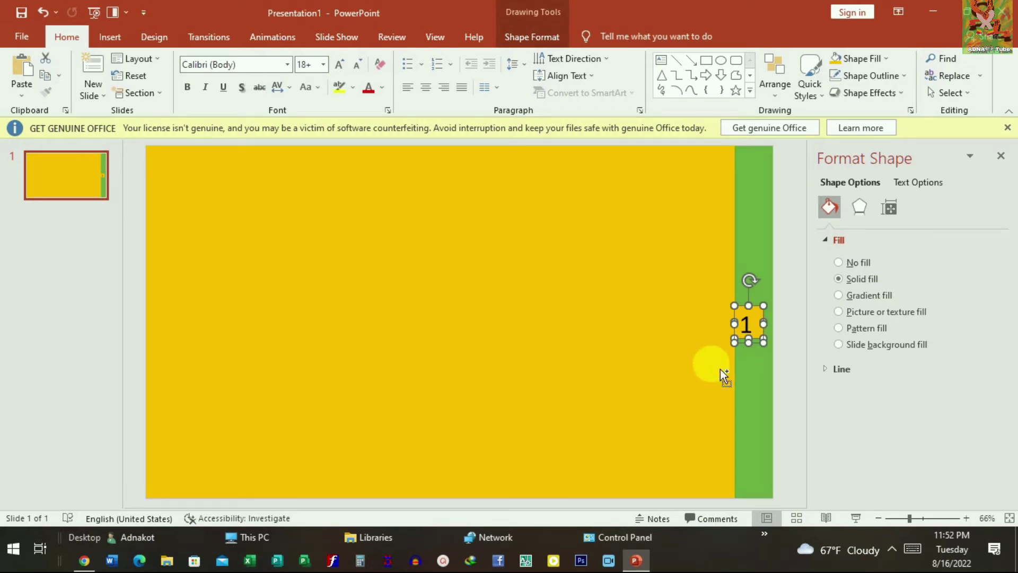
key("Tab")
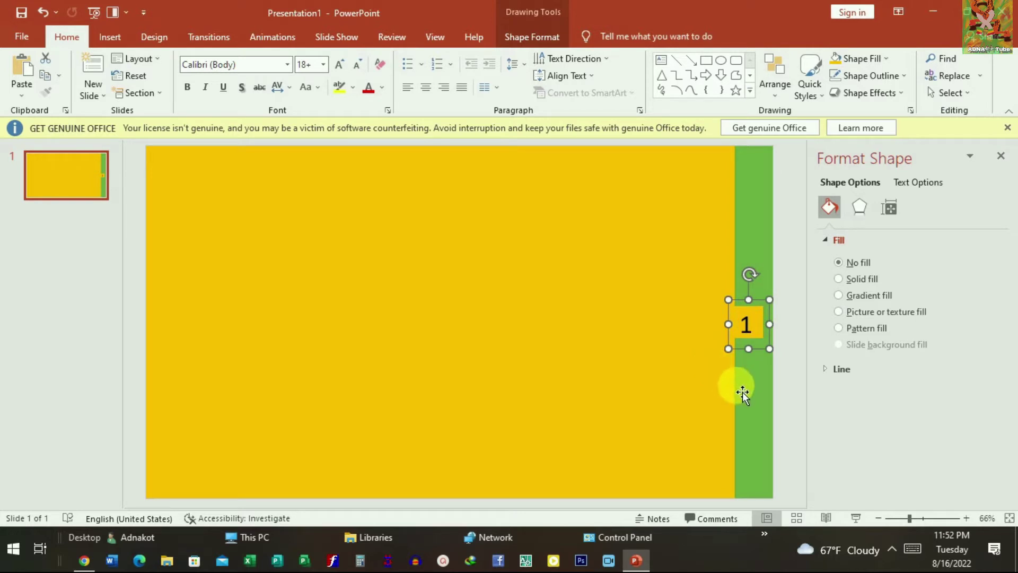
Select the gold panel with its tab and drag a copy to the left.
left_click(730, 418)
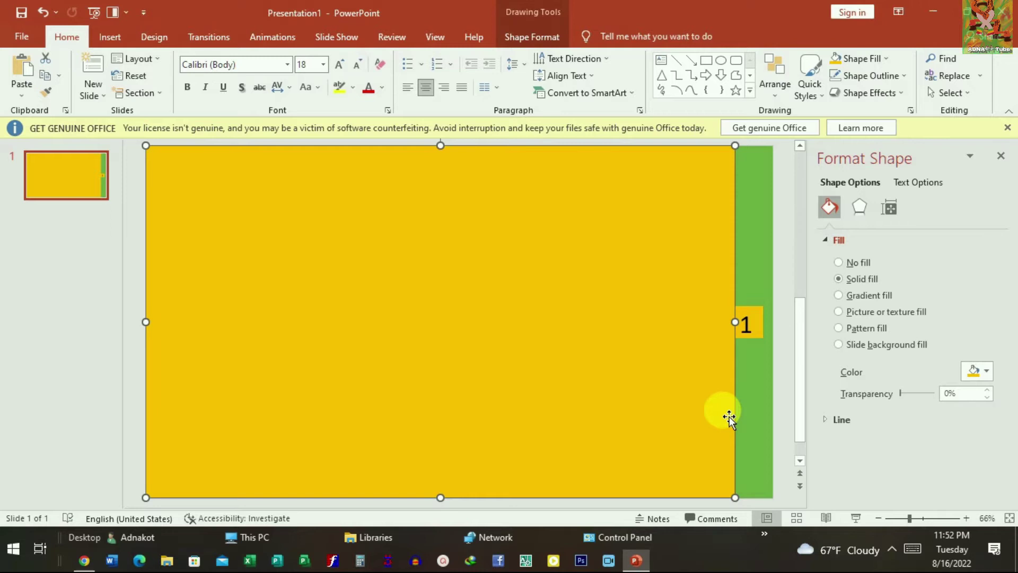
key("Tab")
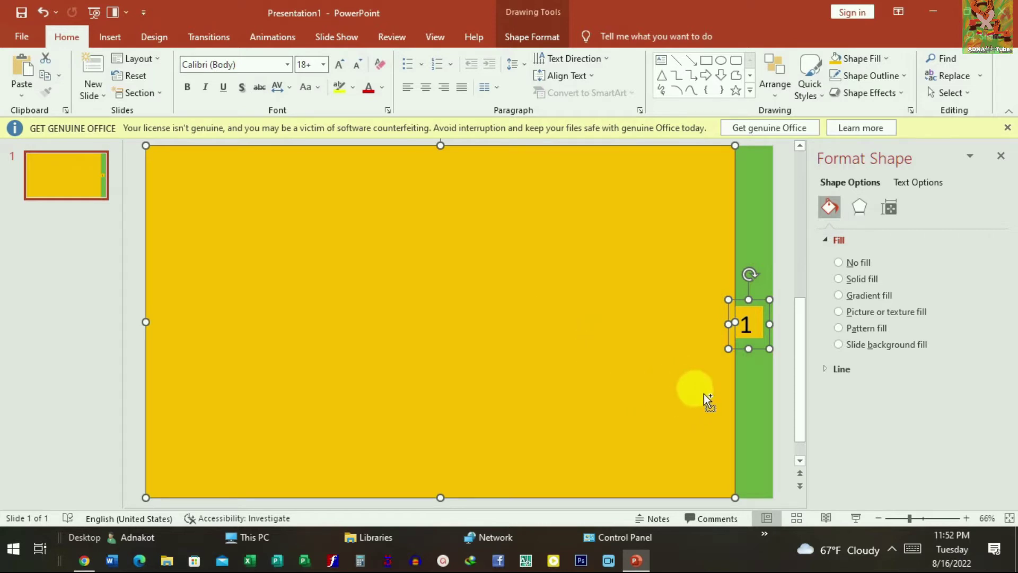
left_click_drag(714, 387, 670, 379)
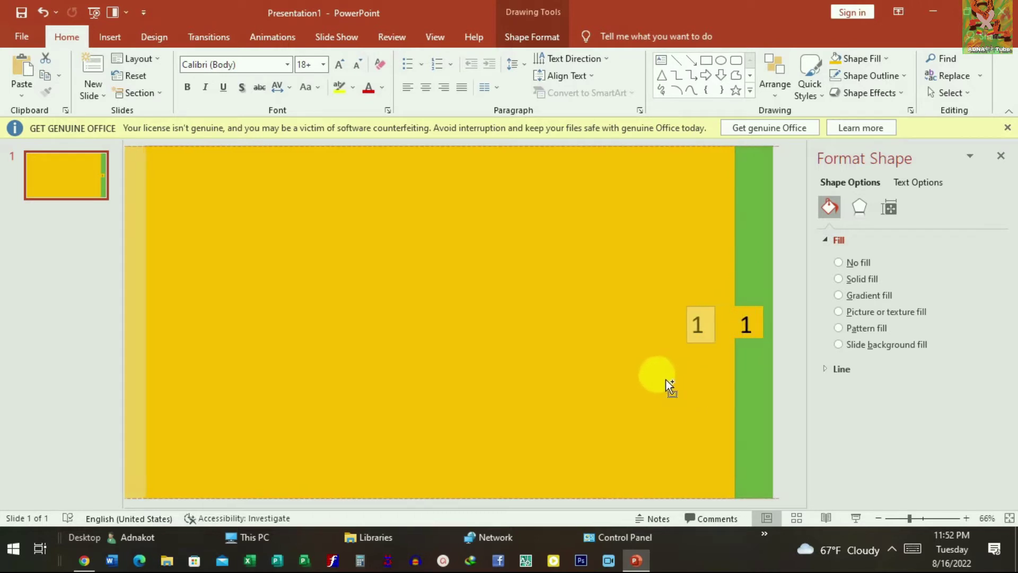
Place the copied tabbed panel and fill it light blue-grey.
left_click_drag(670, 380, 663, 380)
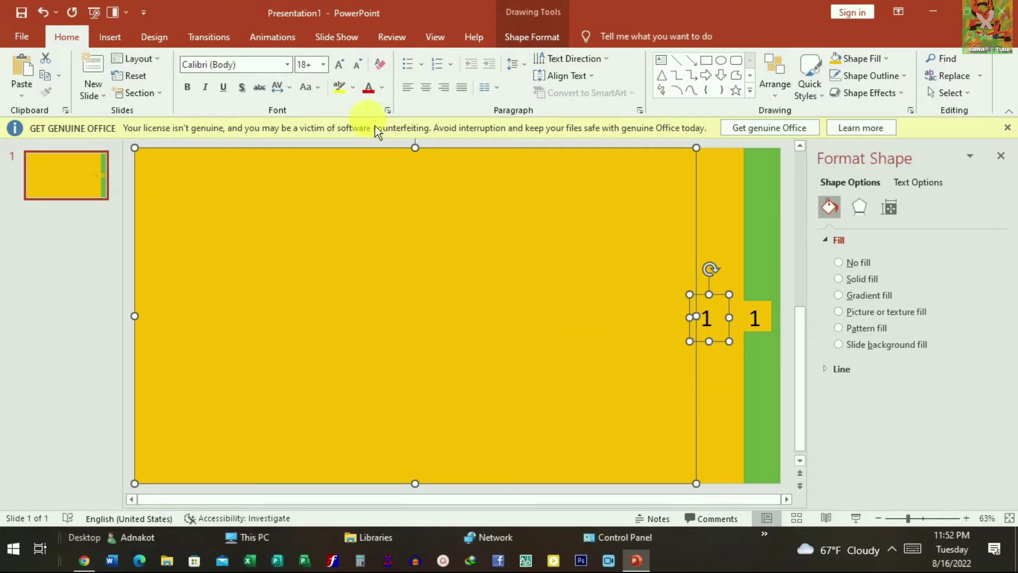
left_click(558, 41)
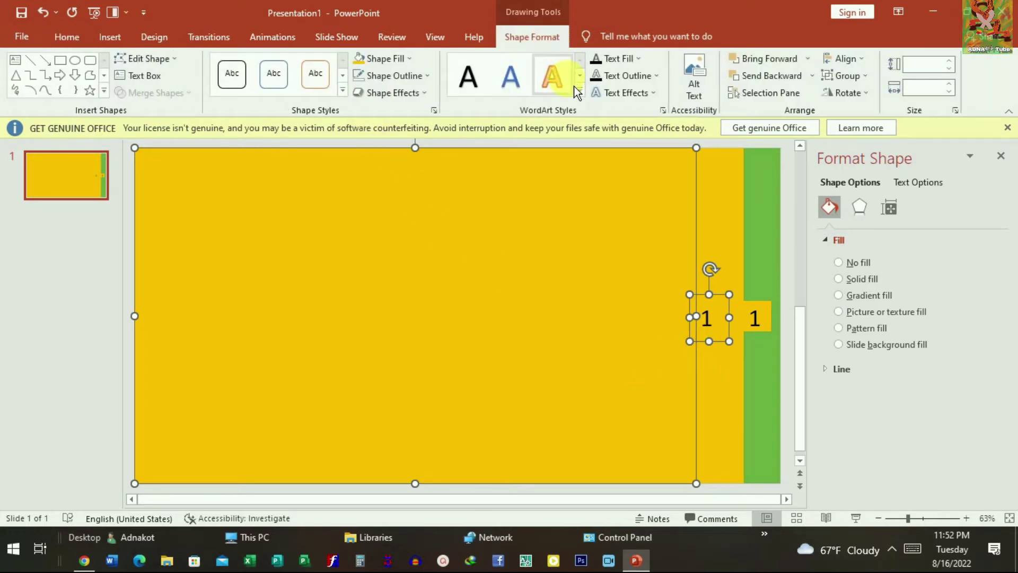
left_click(391, 61)
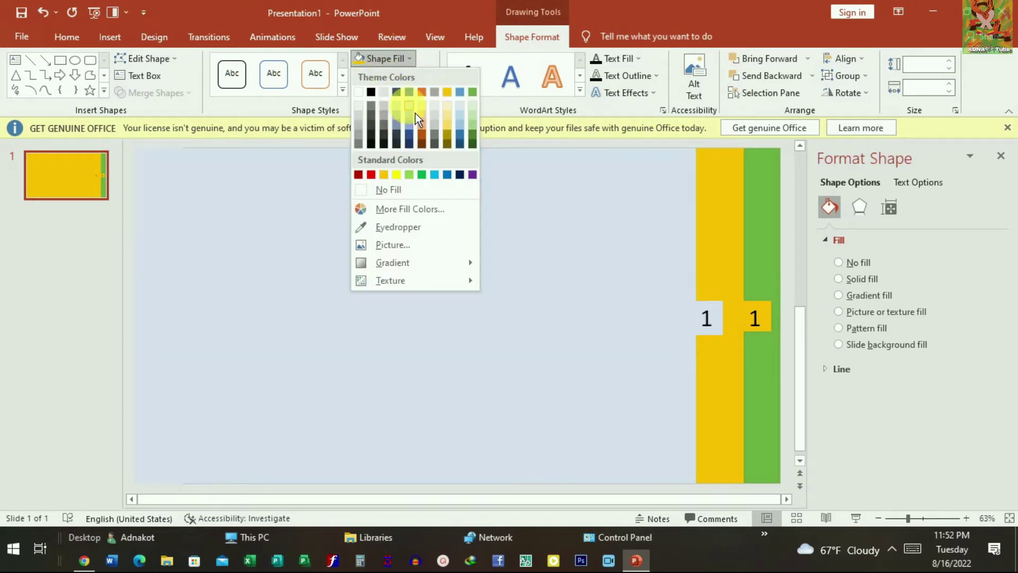
left_click(416, 112)
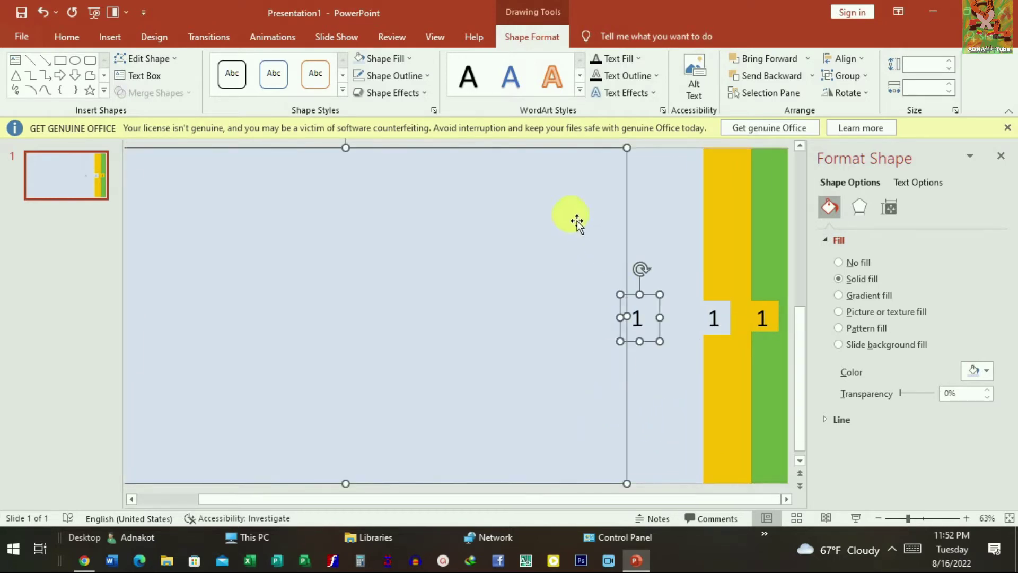
Fill another panel copy dark brown and duplicate it further left.
left_click(391, 64)
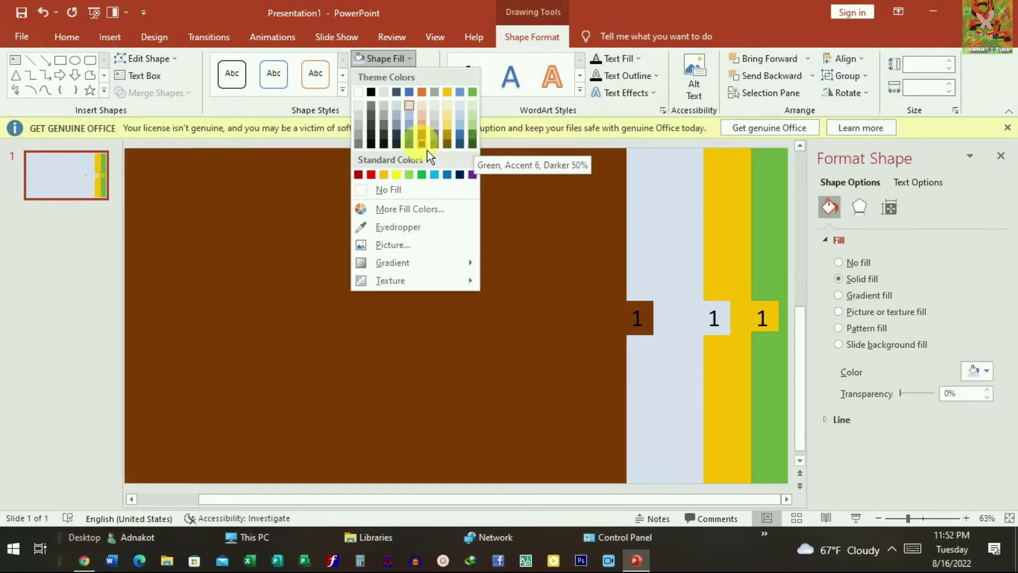
left_click(421, 144)
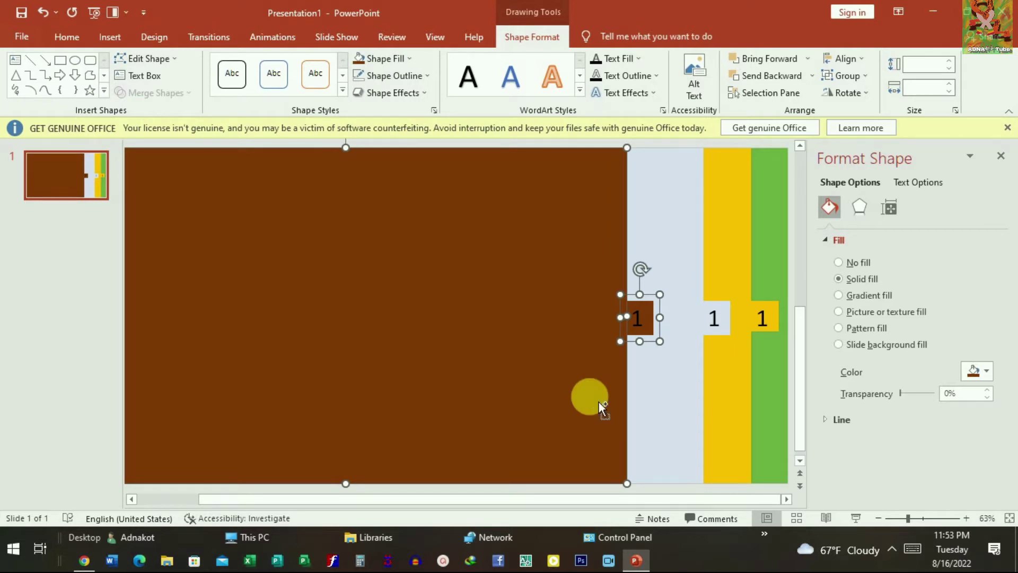
left_click_drag(603, 401, 532, 403)
Fill the newest tabbed panel copy dark blue (Blue, Accent 1, Darker 25%).
left_click(484, 240, "ctrl")
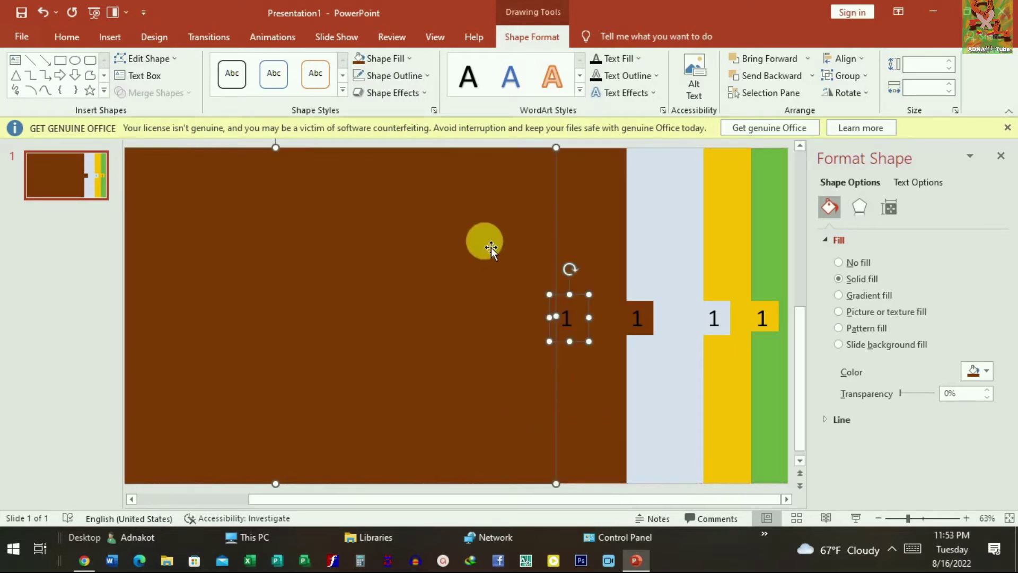
left_click(413, 59)
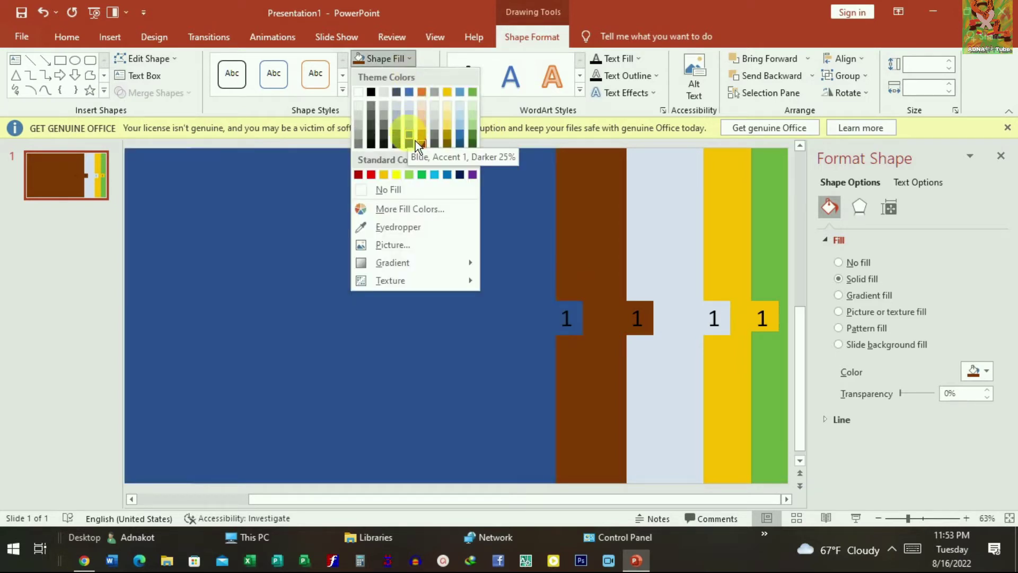
left_click(415, 141)
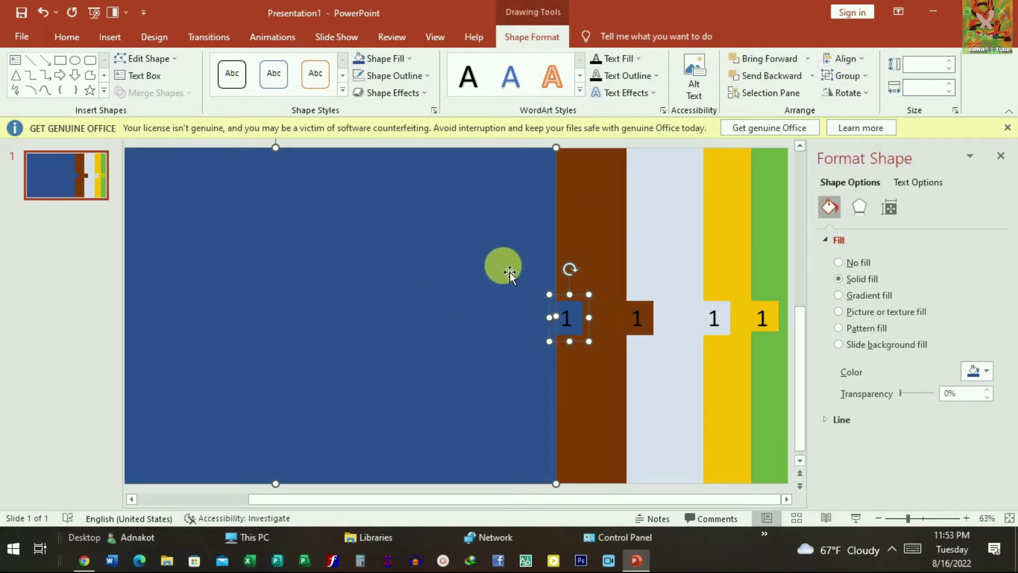
left_click(599, 411)
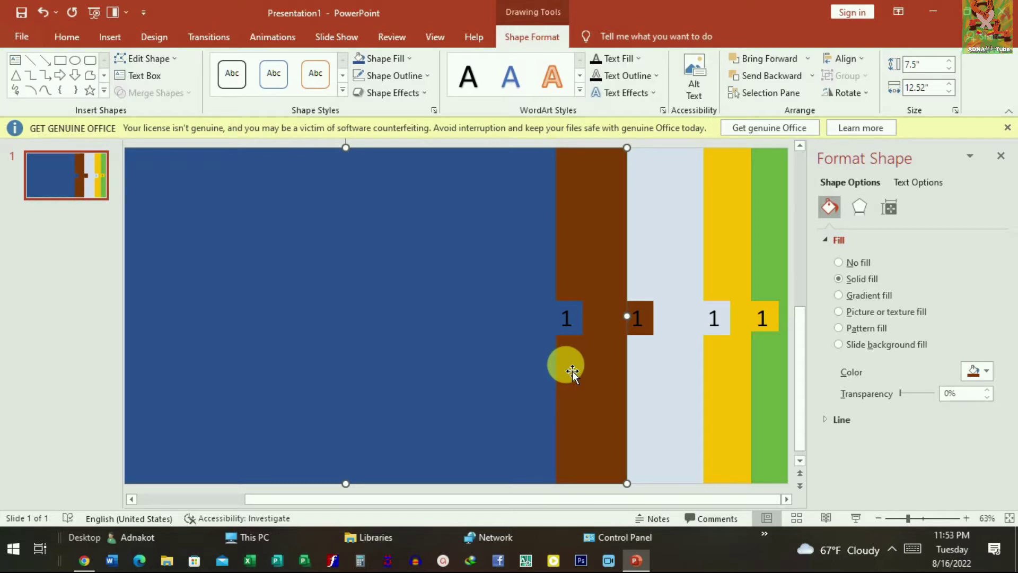
Group the blue panel with its '1' tab and butt it against the brown panel.
left_click(518, 383)
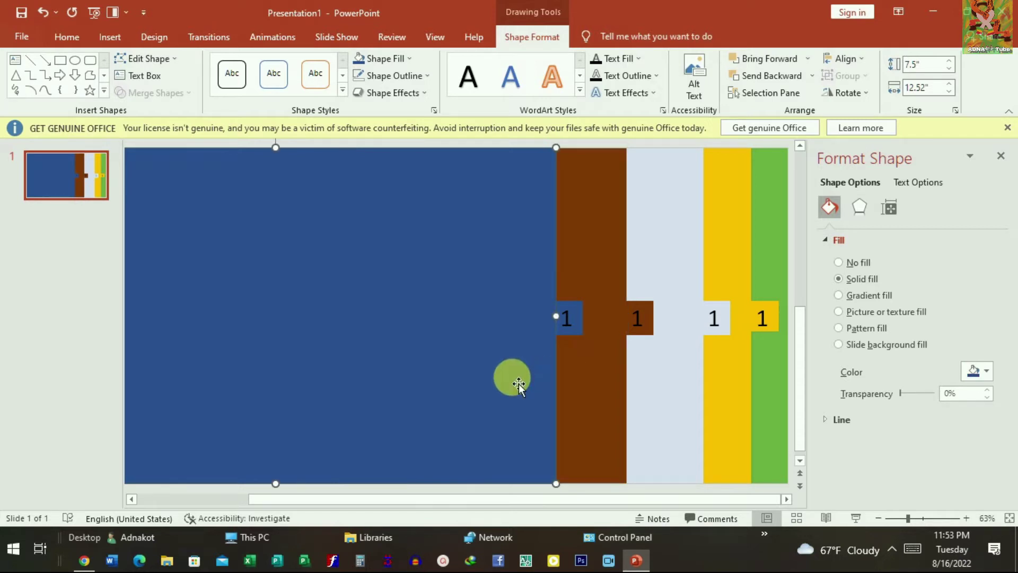
left_click(580, 325)
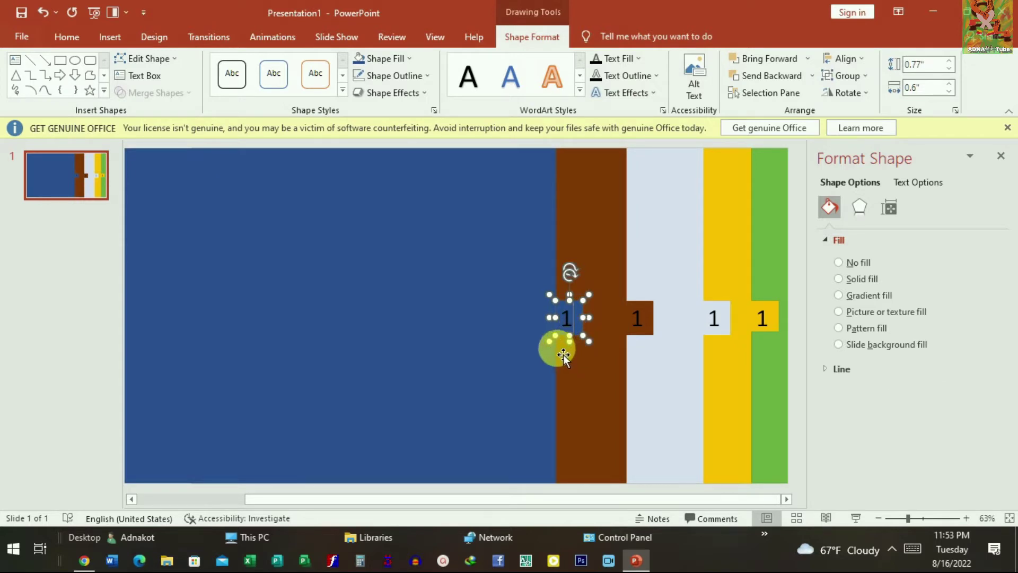
left_click(508, 337, "shift")
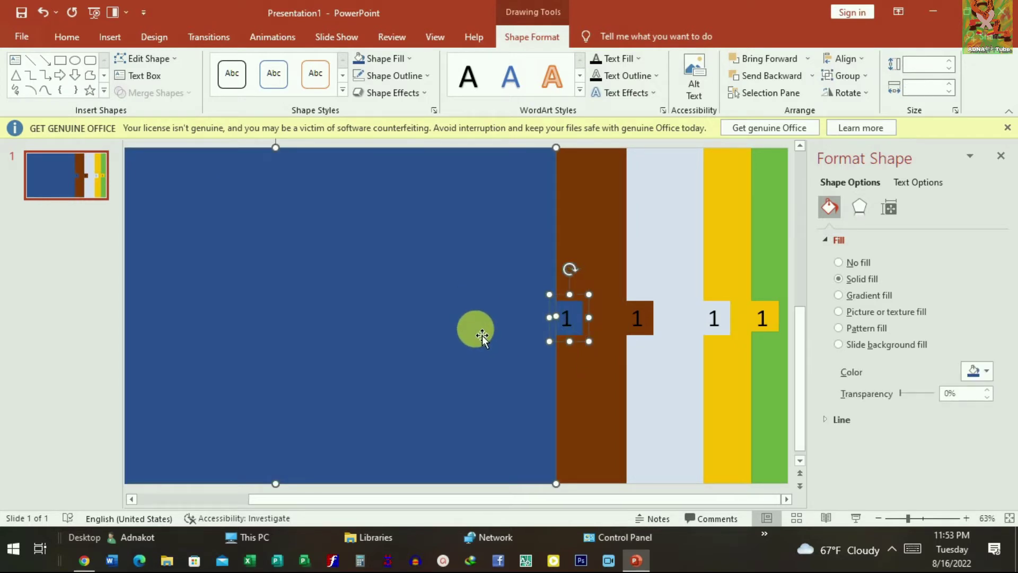
key("ctrl+g")
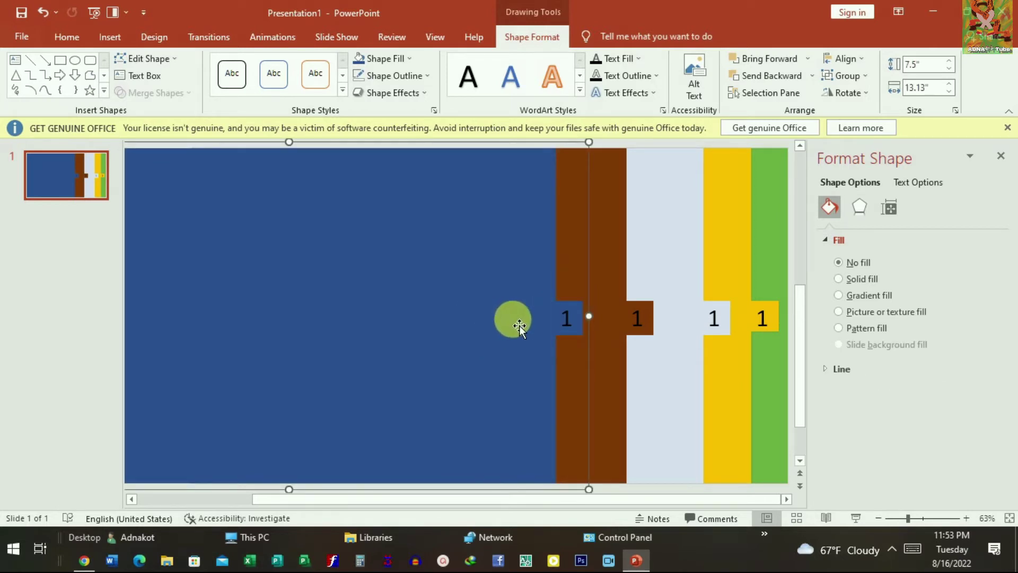
left_click_drag(519, 326, 567, 329)
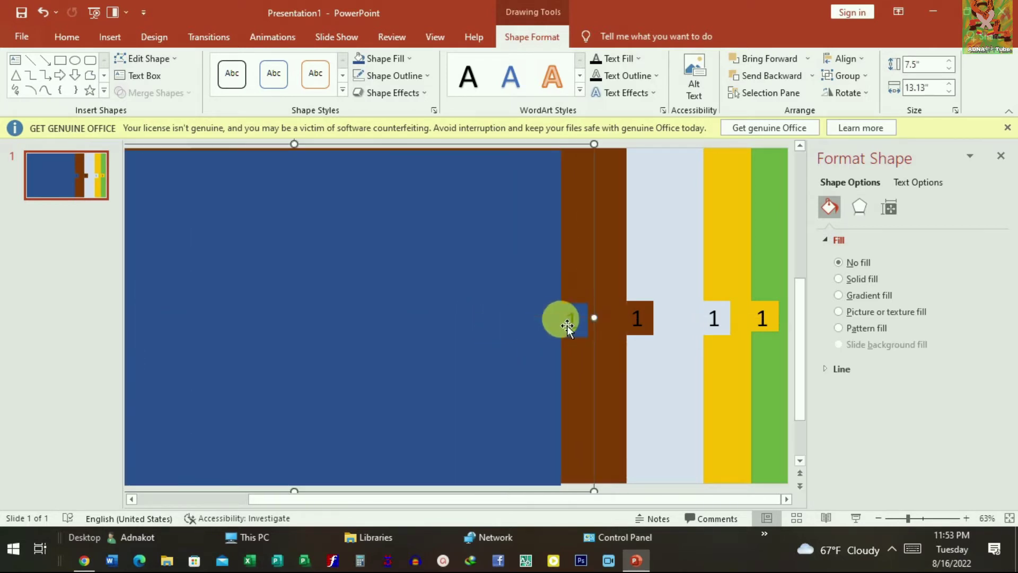
mouse_move(567, 329)
left_mouse_down()
mouse_move(541, 327)
mouse_move(558, 325)
left_mouse_up()
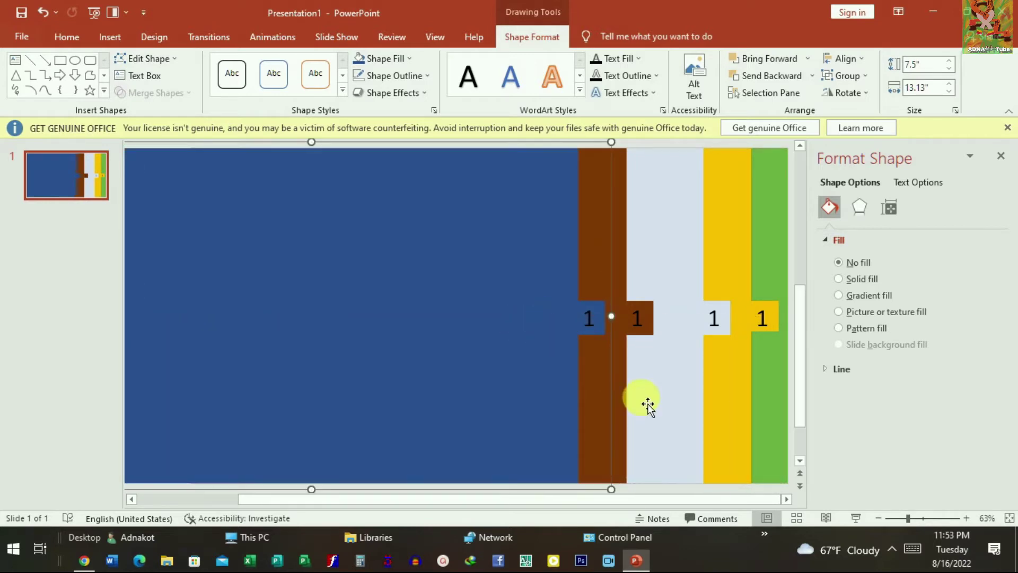
Renumber the brown tab to 2, group it with its panel and slide it right.
left_click(610, 393)
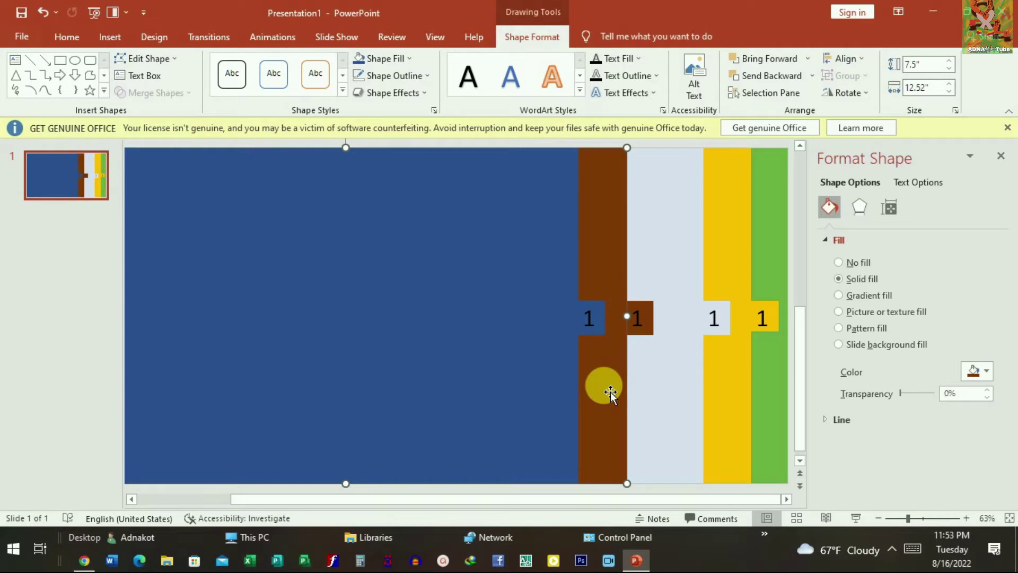
left_click(648, 328)
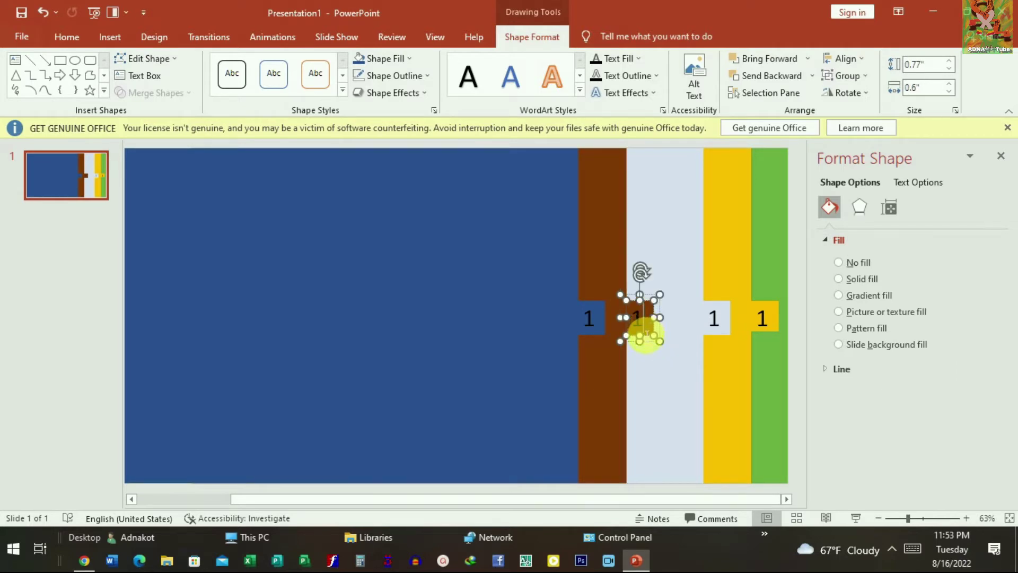
key("ctrl+z")
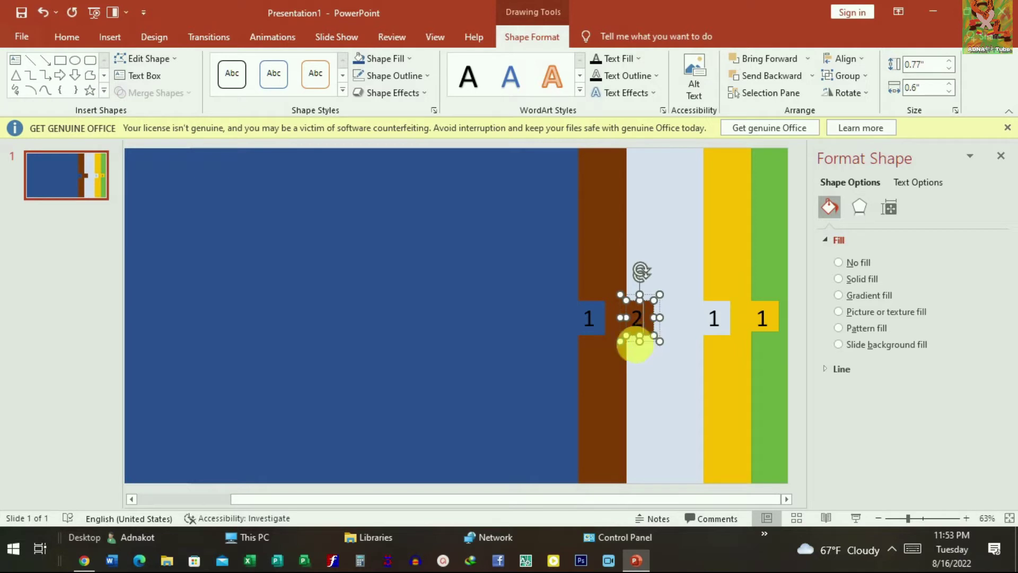
left_click(620, 386)
left_click(640, 338)
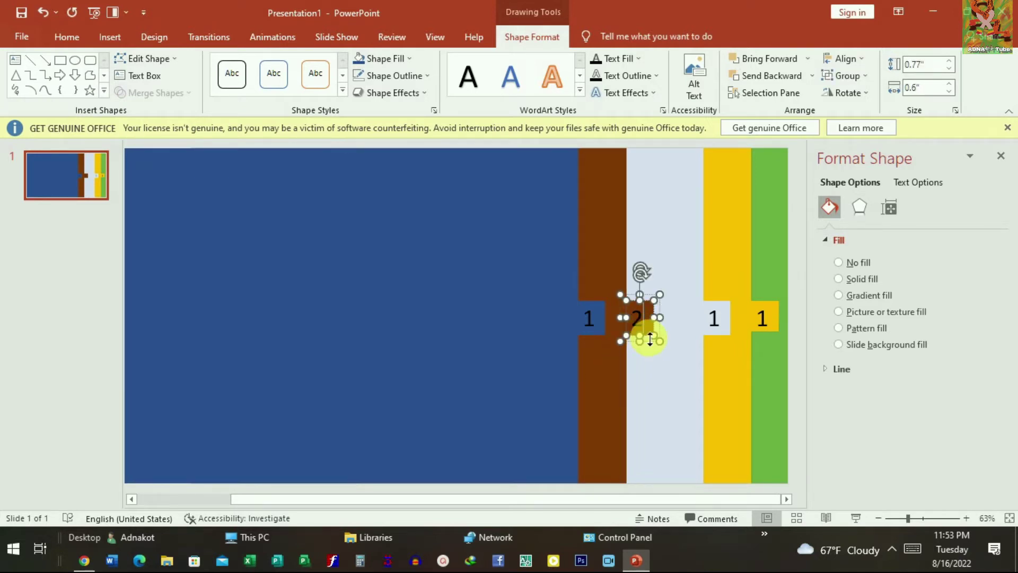
left_click(615, 373, "ctrl")
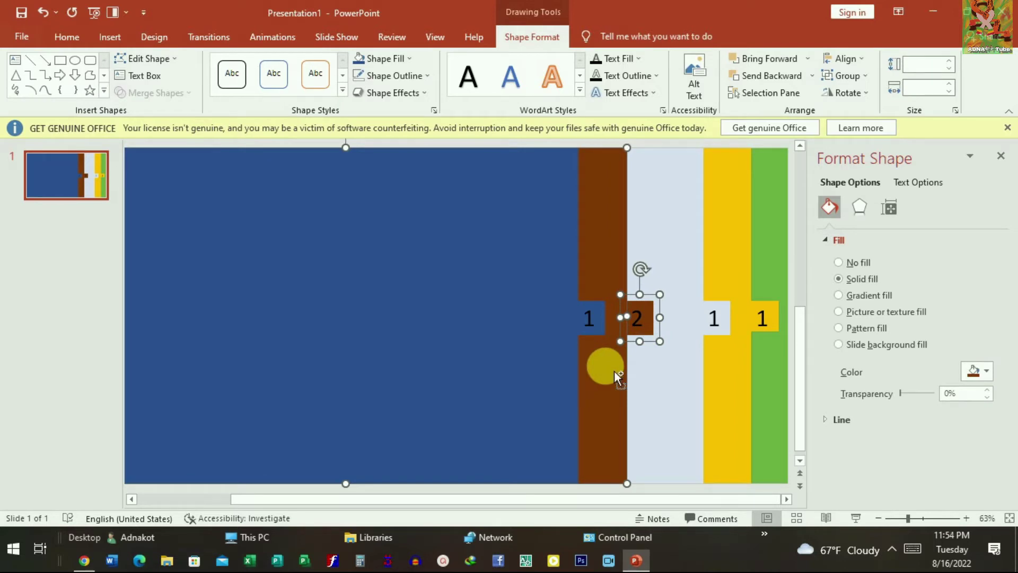
key("ctrl+g")
left_click_drag(612, 374, 635, 373)
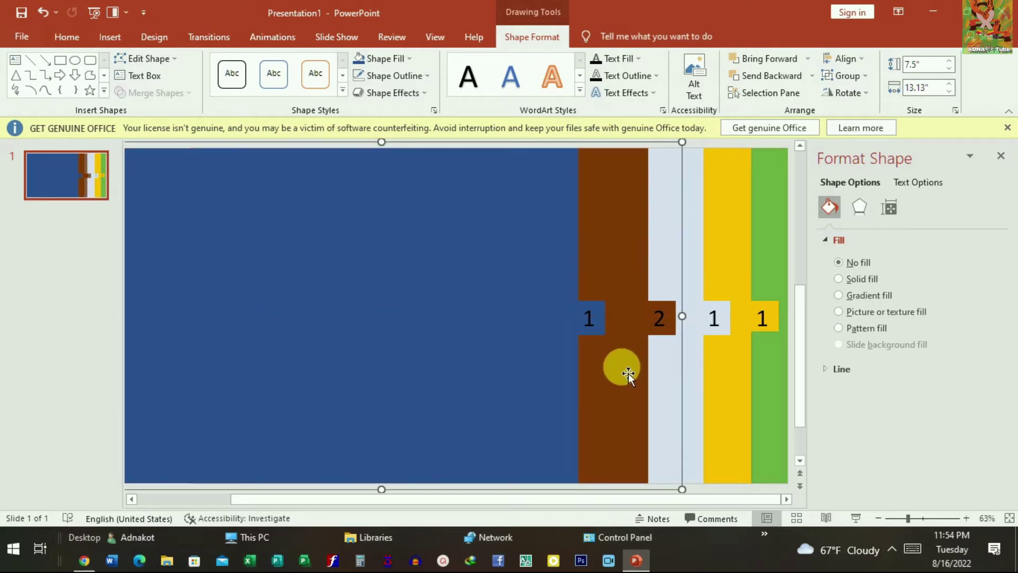
Renumber the light grey-blue tab to 3, group it with its panel and nudge it right.
left_click(692, 380)
left_click(720, 318)
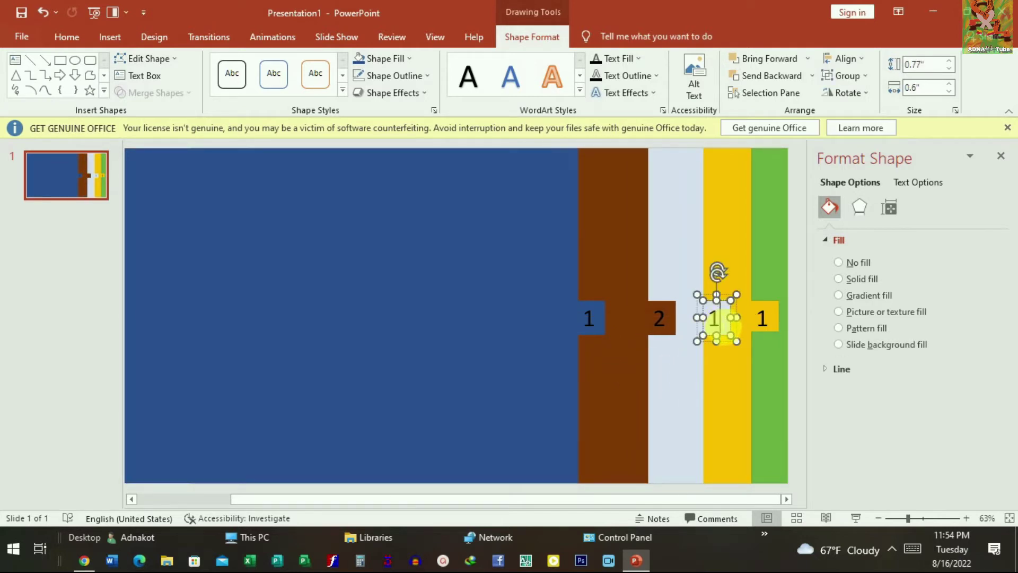
key("BackSpace")
type("3")
left_click(703, 390)
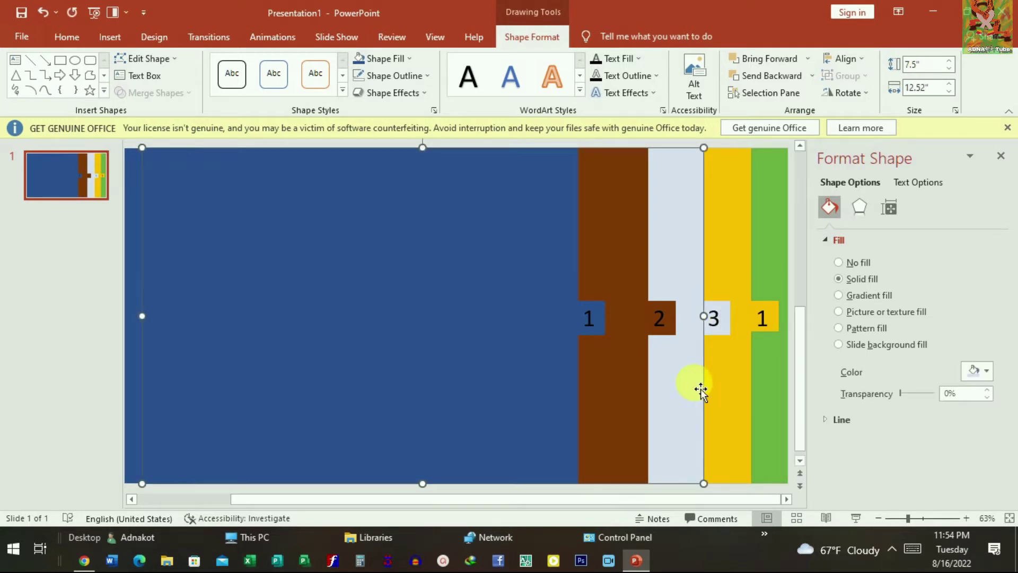
left_click(730, 325)
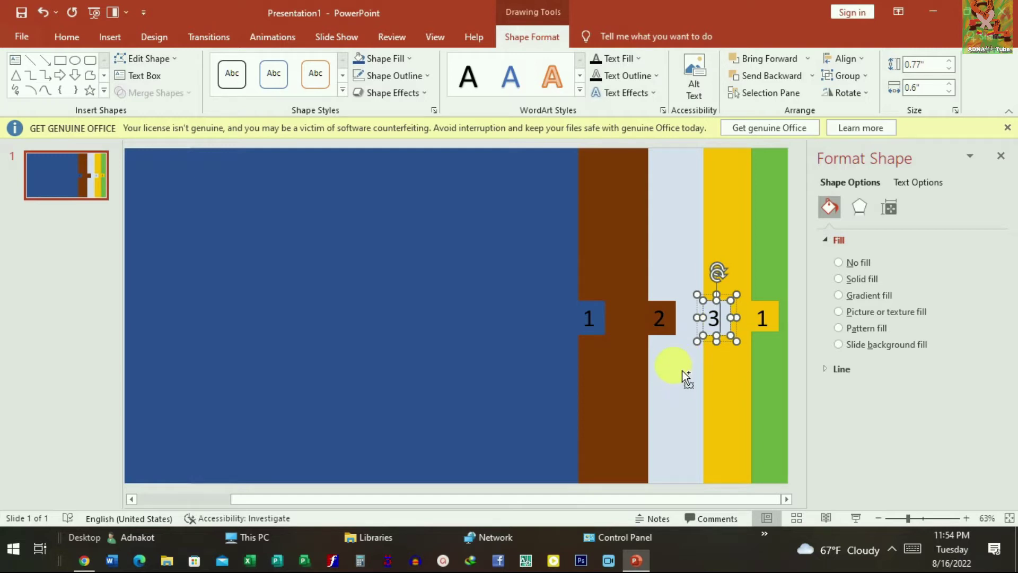
left_click(681, 351, "shift")
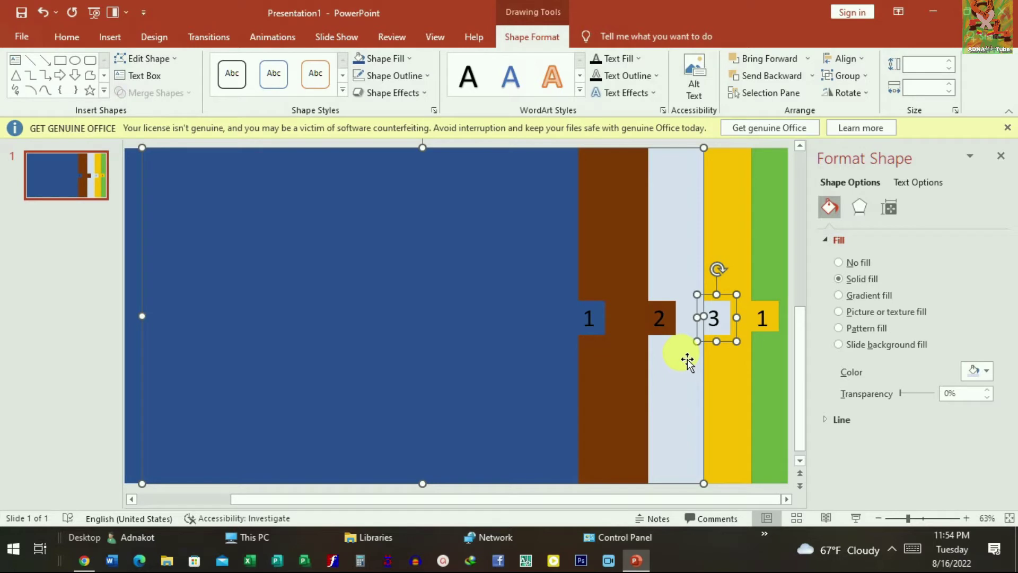
key("ctrl+g")
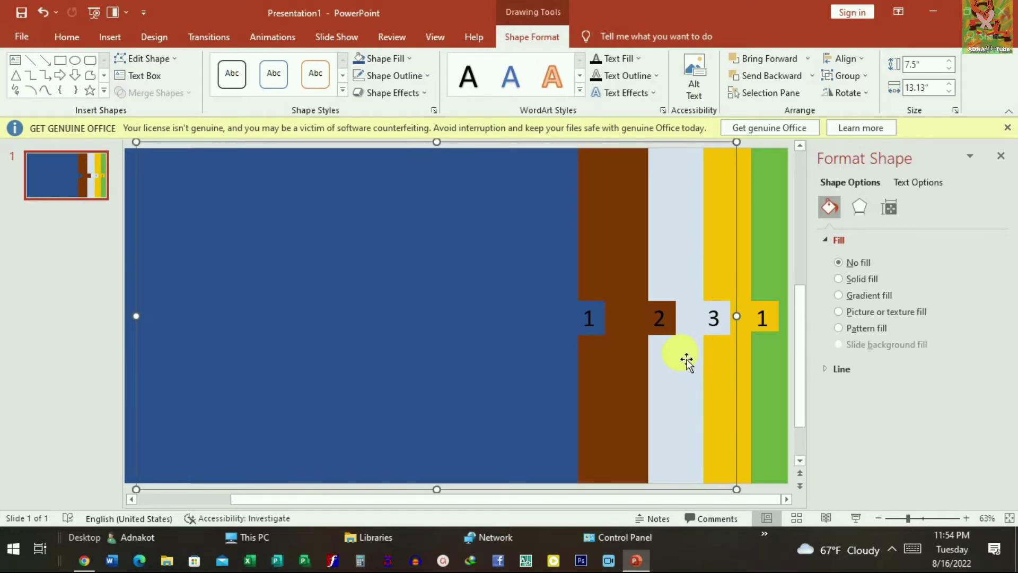
mouse_move(689, 359)
left_mouse_down()
mouse_move(706, 356)
mouse_move(688, 356)
left_mouse_up()
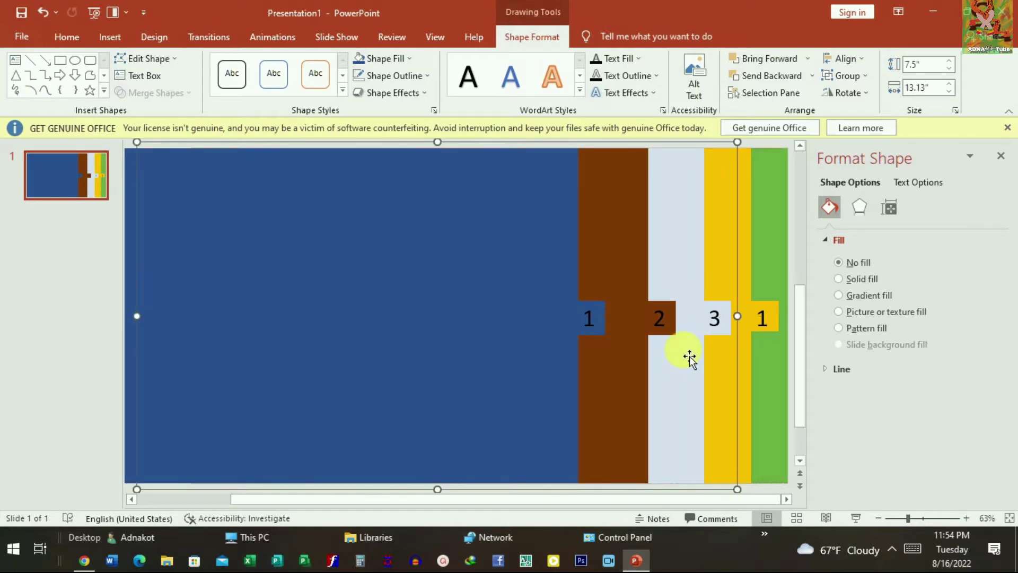
Renumber the gold tab to 4, group it with its panel and shift it right.
left_click(734, 373)
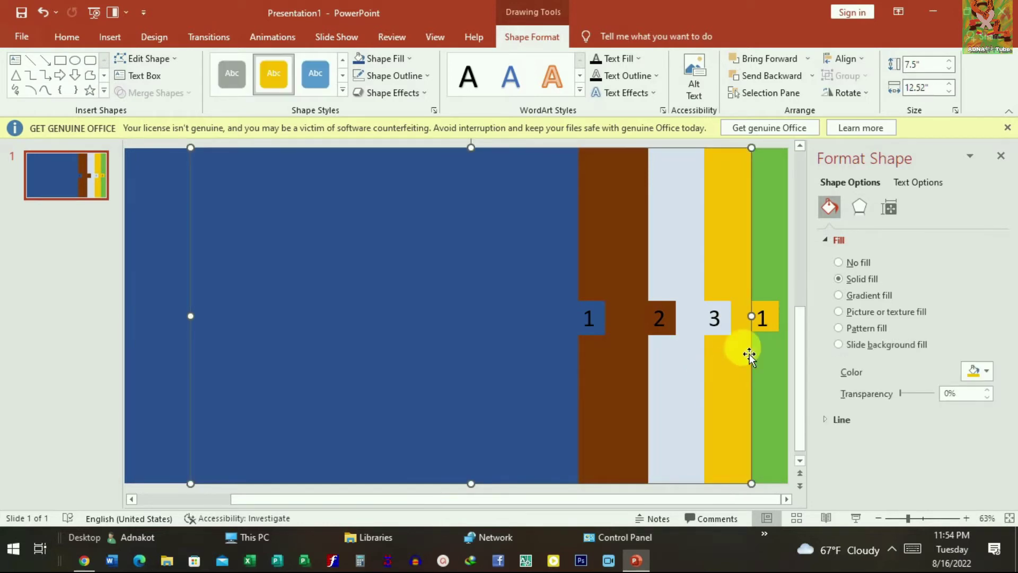
left_click(771, 325)
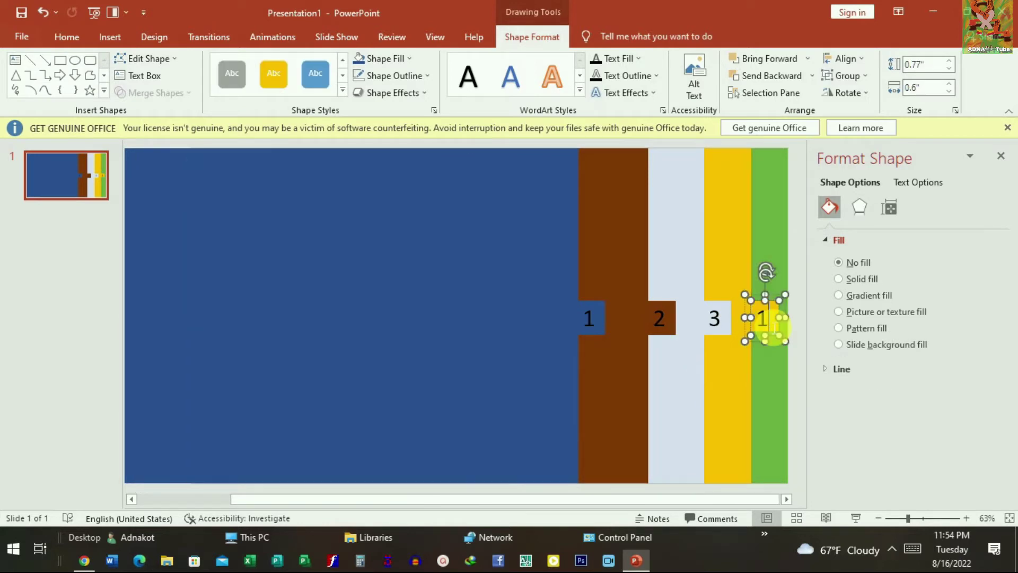
left_click(732, 364)
left_click(768, 318)
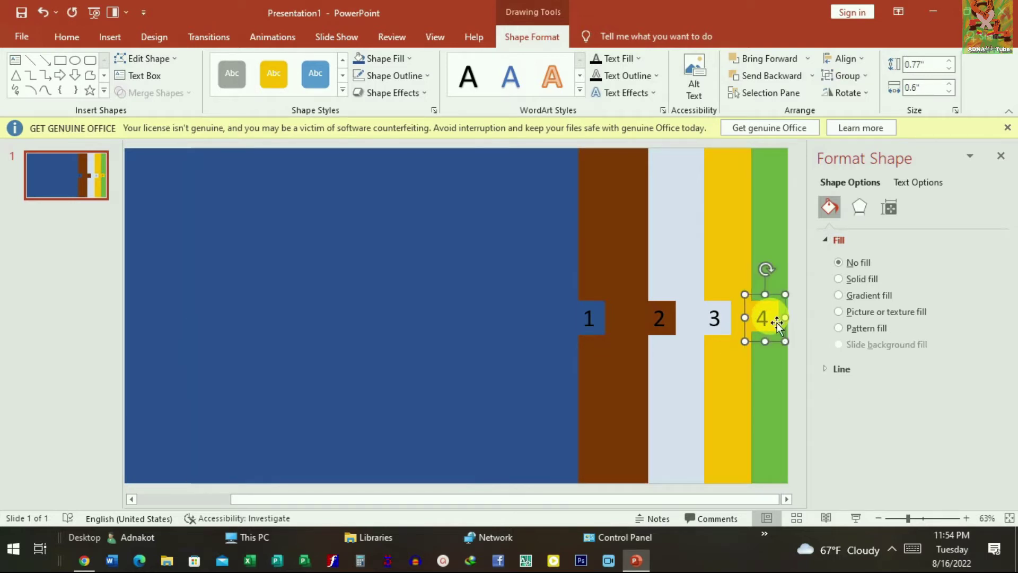
left_click(744, 369, "shift")
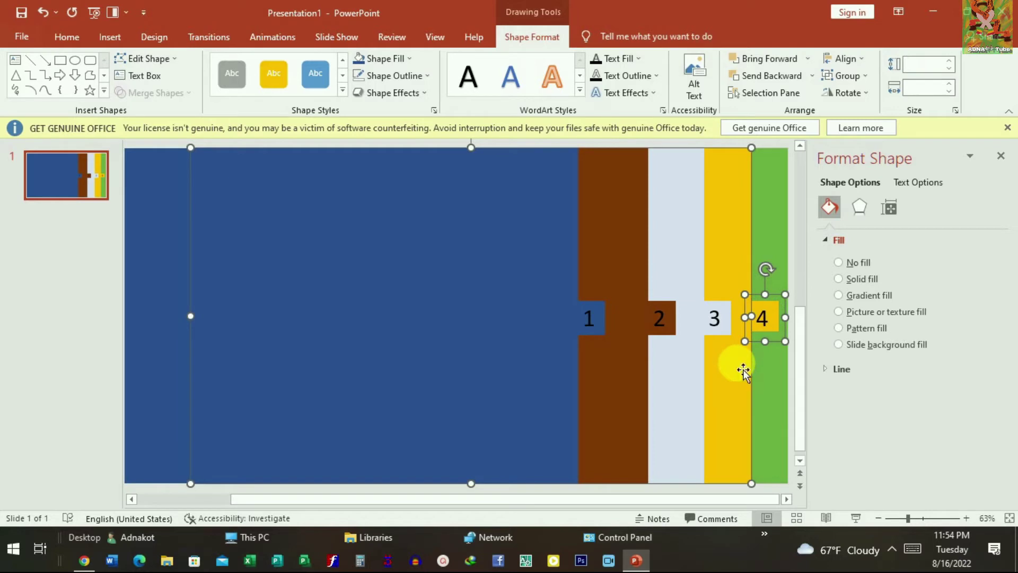
key("ctrl+g")
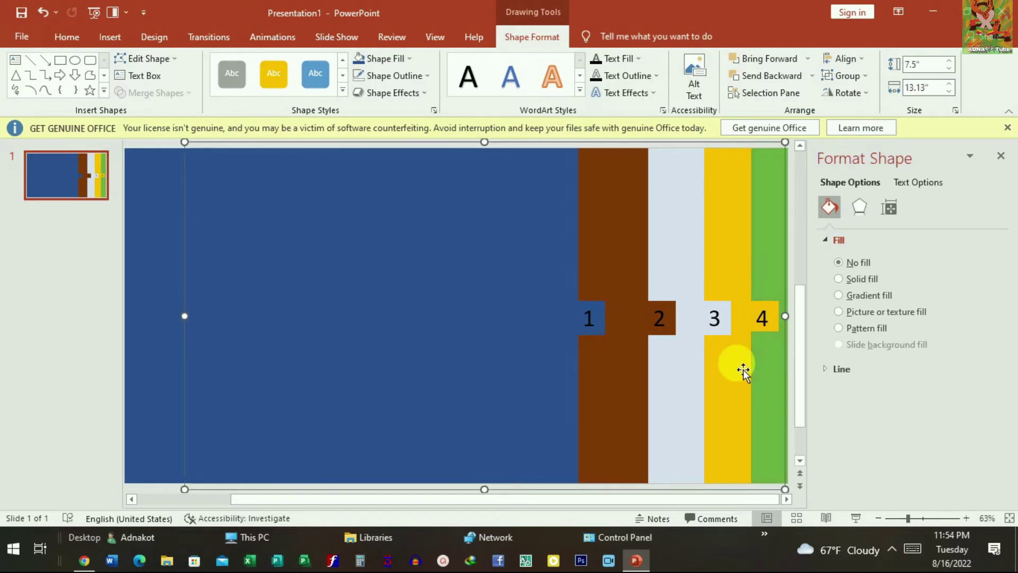
left_click_drag(742, 369, 750, 370)
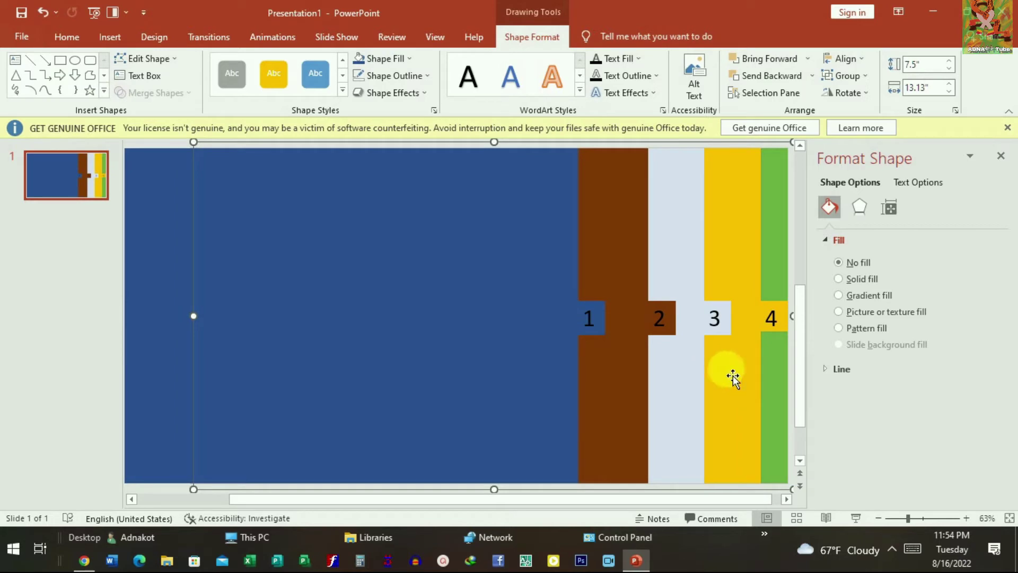
Slide the brown, light, yellow and blue panel groups left and adjust their overlap.
mouse_move(575, 377)
left_mouse_down()
mouse_move(554, 374)
mouse_move(658, 378)
left_mouse_up()
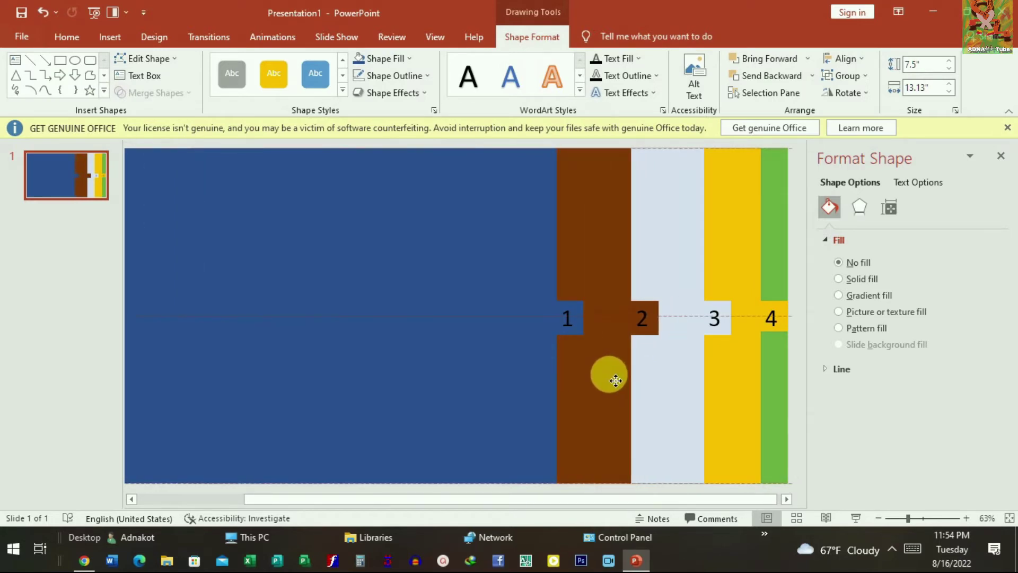
left_click_drag(691, 378, 672, 374)
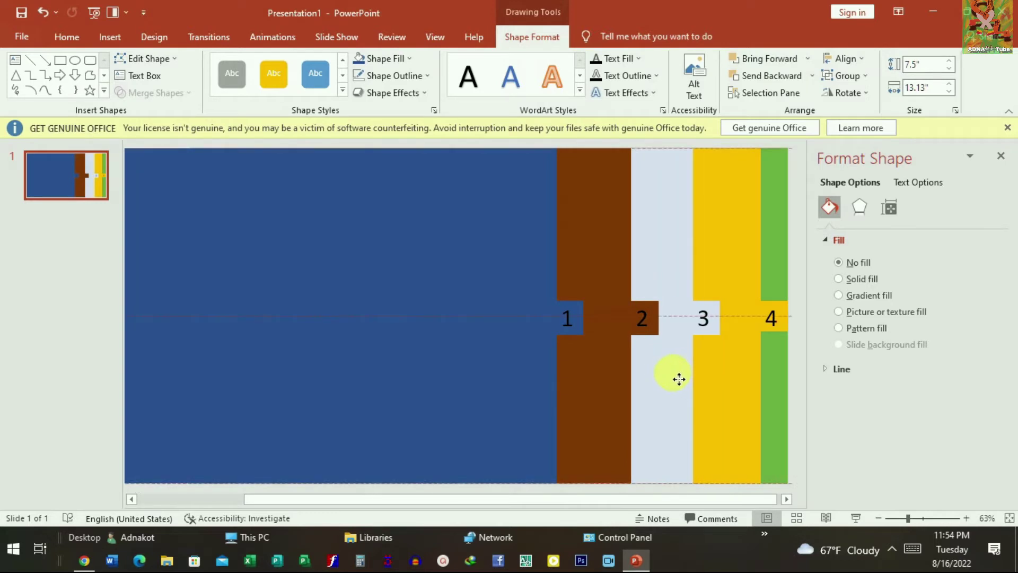
left_click_drag(745, 371, 737, 374)
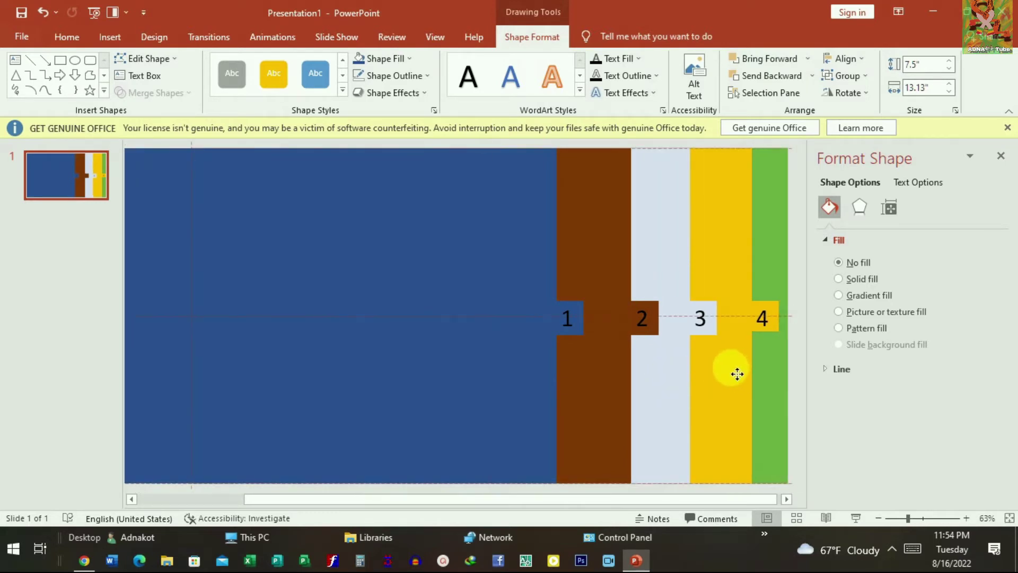
left_click_drag(589, 381, 512, 374)
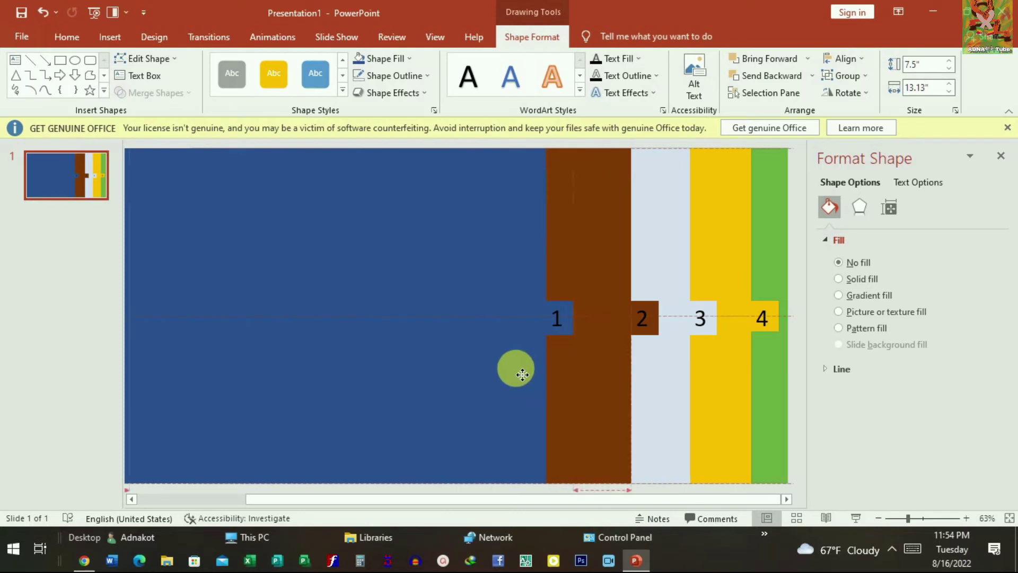
mouse_move(624, 380)
left_mouse_down()
mouse_move(599, 387)
mouse_move(618, 391)
left_mouse_up()
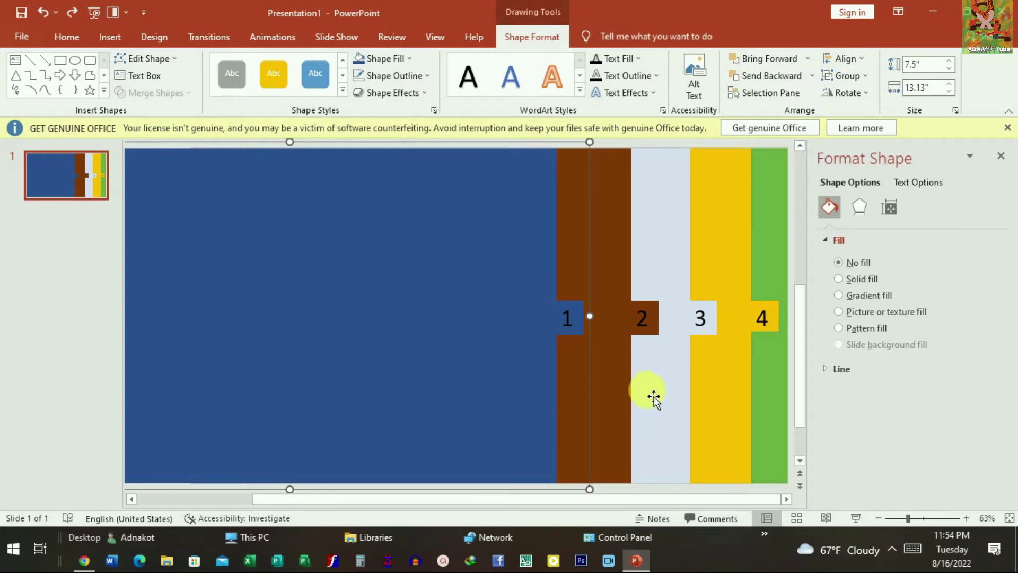
left_click_drag(671, 399, 725, 382)
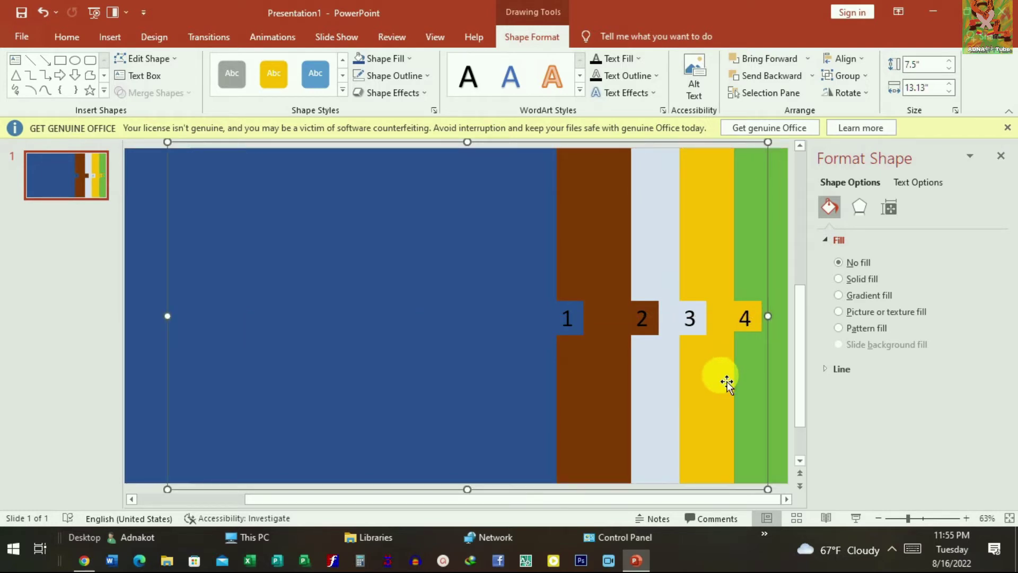
Move all panels left together so green fills the slide's right half.
key("ctrl+a")
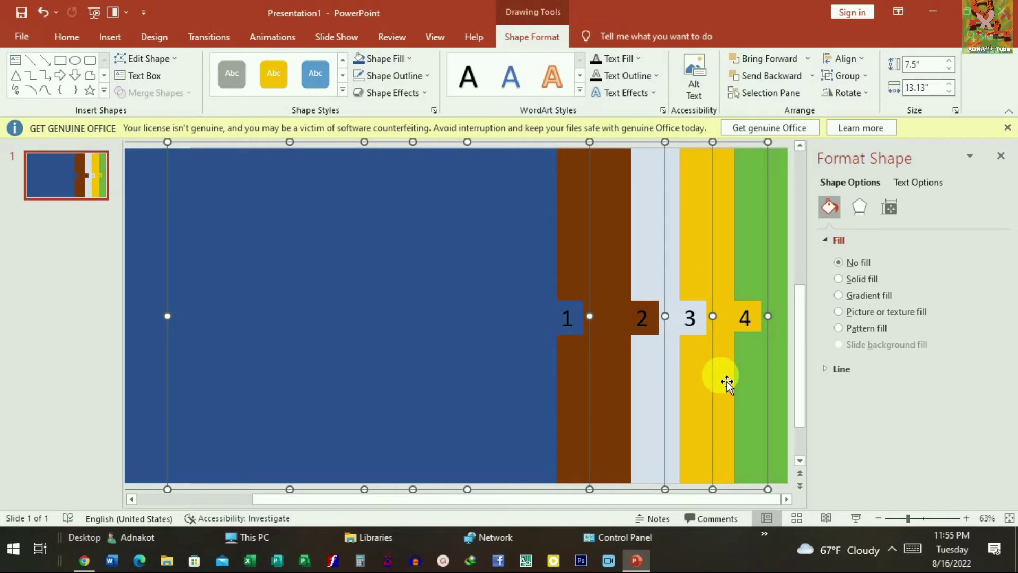
left_click_drag(587, 250, 492, 250)
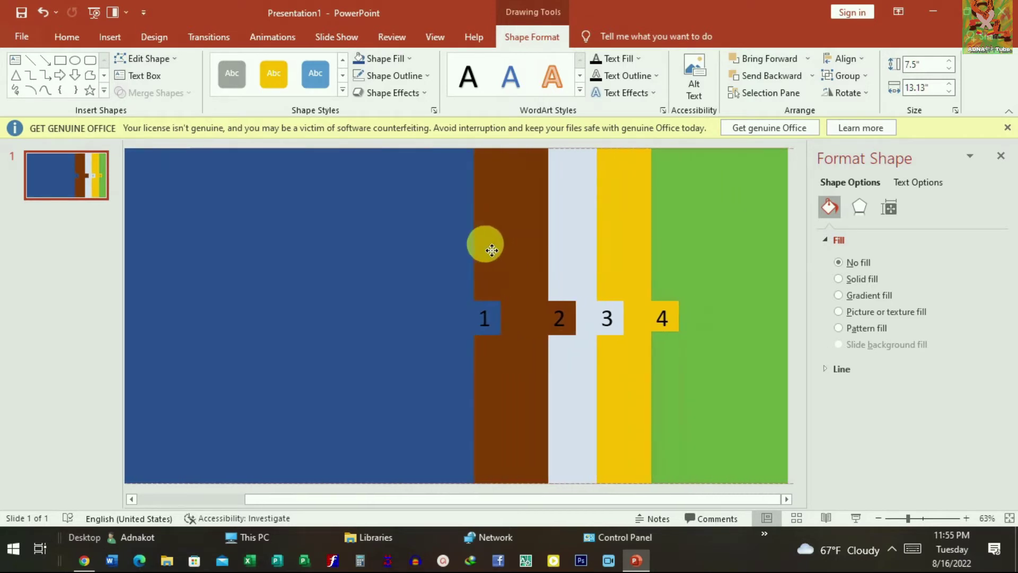
left_click_drag(491, 250, 320, 246)
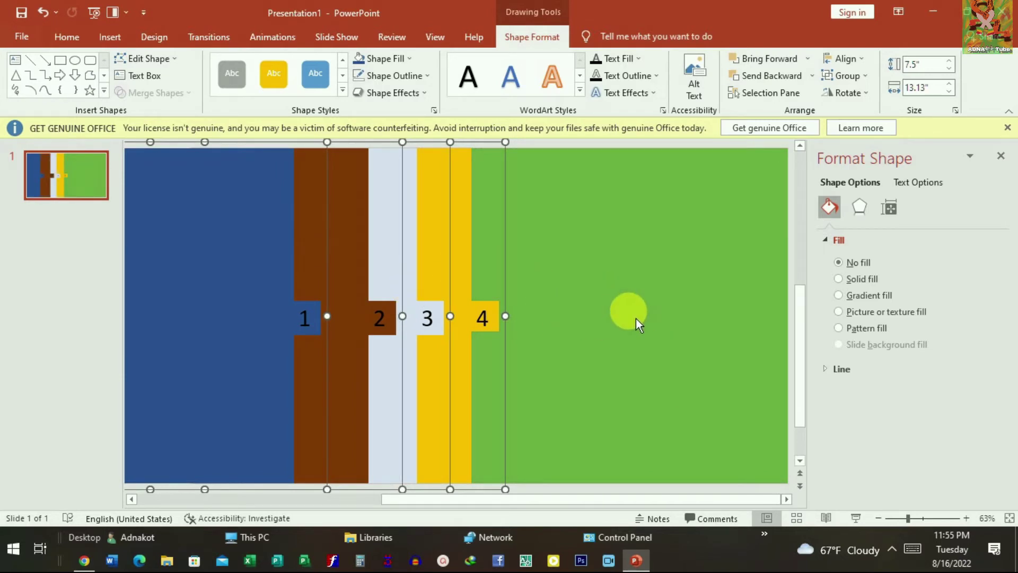
left_click(635, 318)
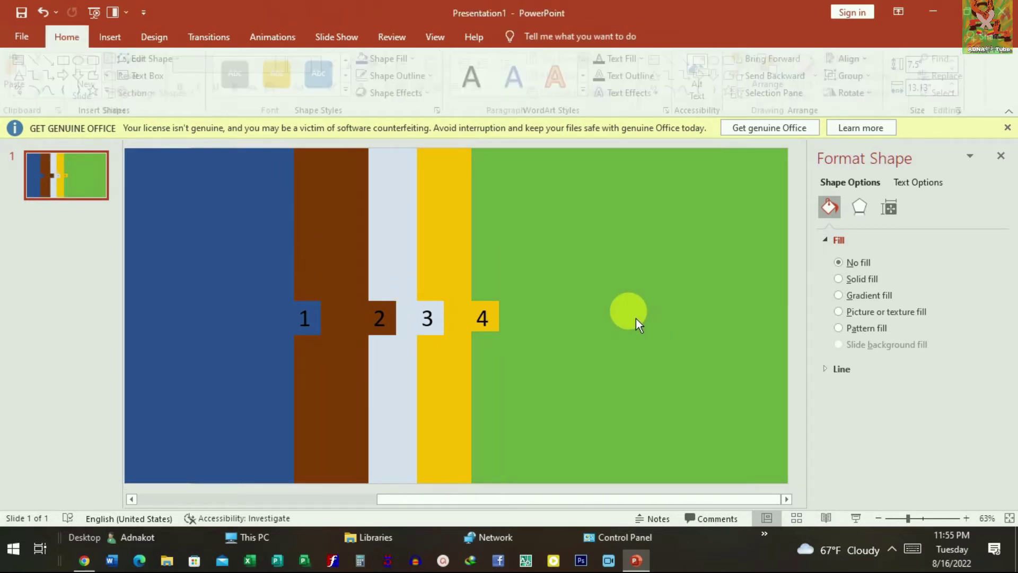
Select yellow panel 4 and expand its Shadow settings under Format Shape Effects.
left_click(462, 212)
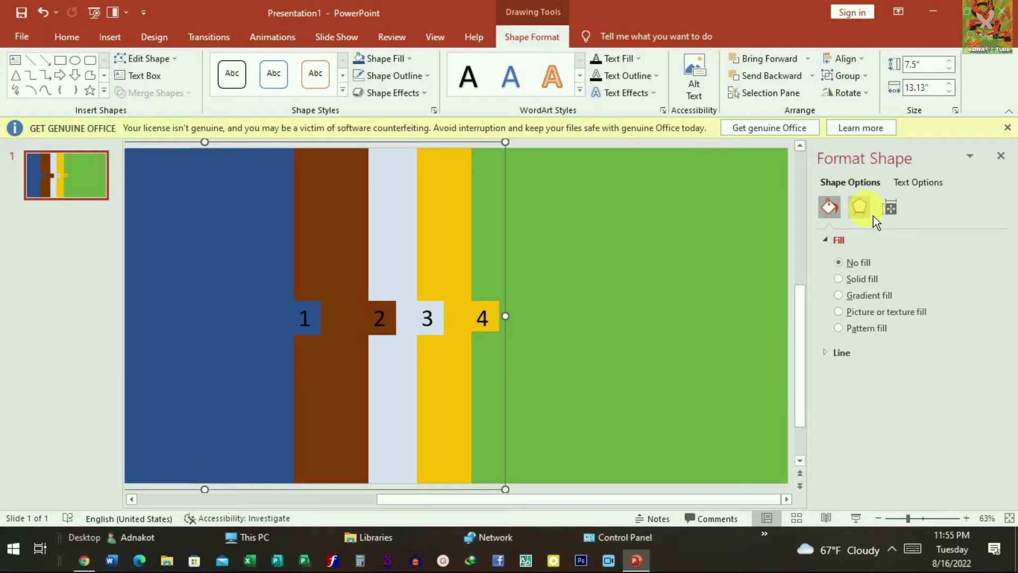
left_click(1000, 156)
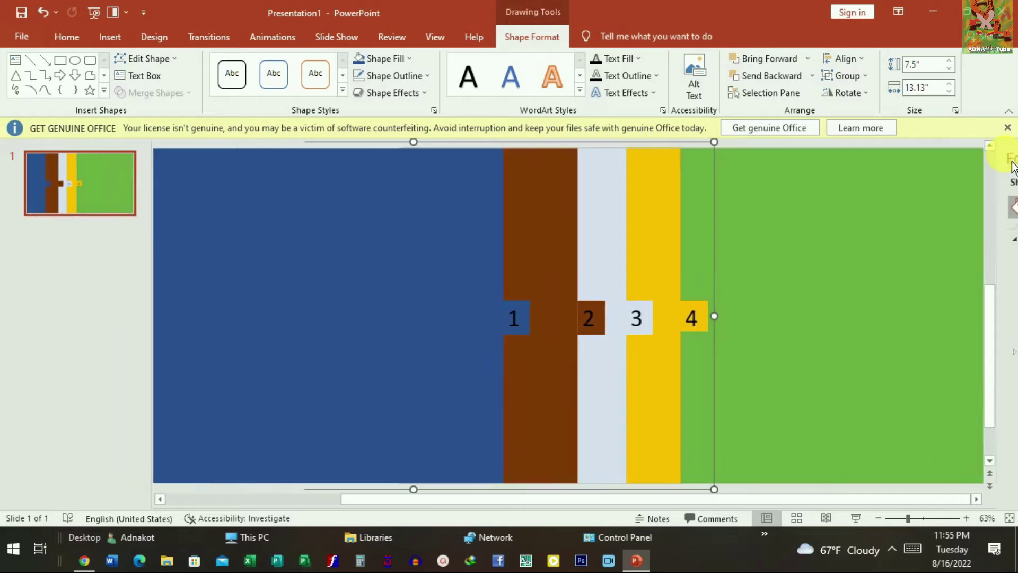
left_click(671, 234)
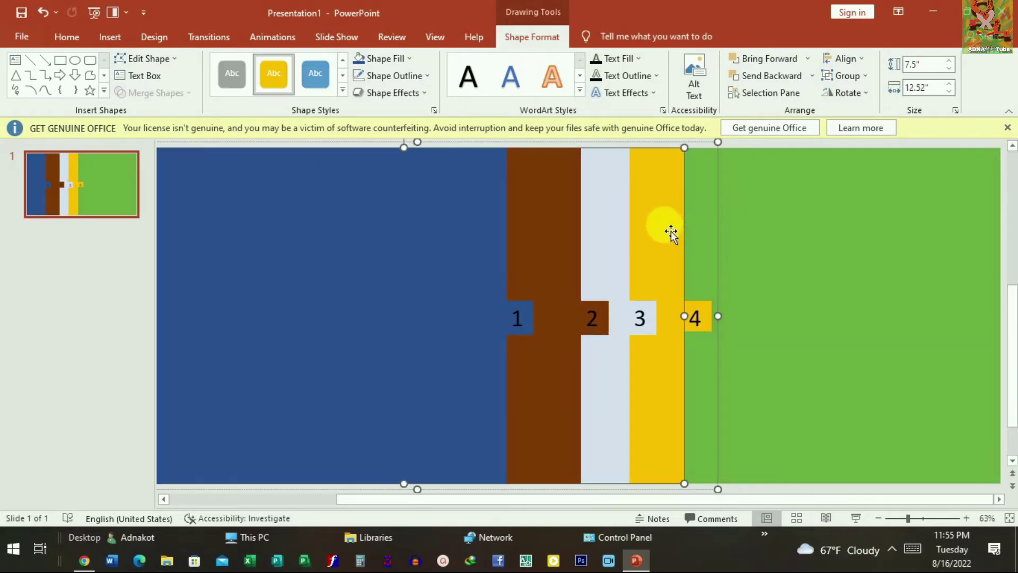
left_click(444, 116)
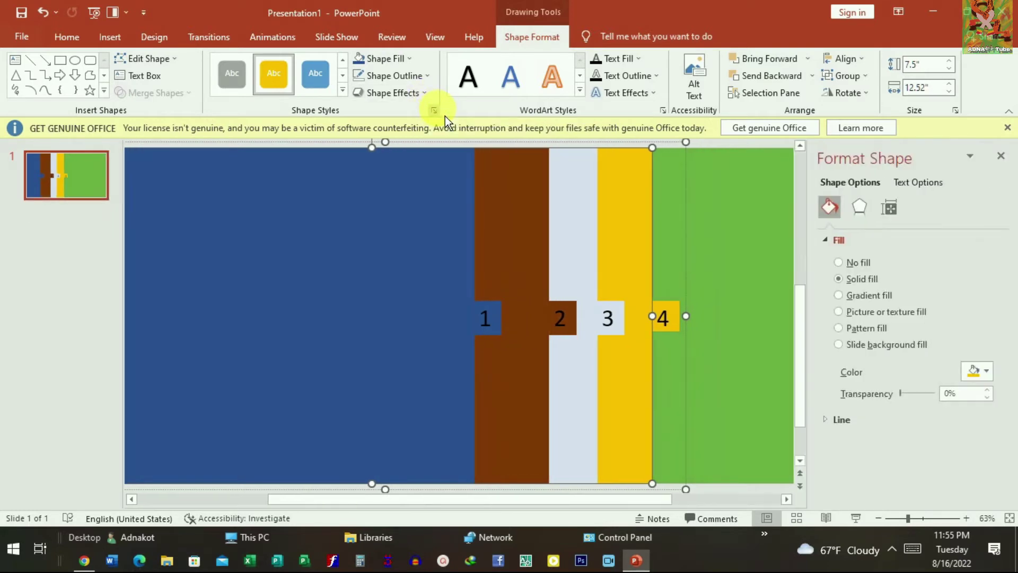
left_click(866, 212)
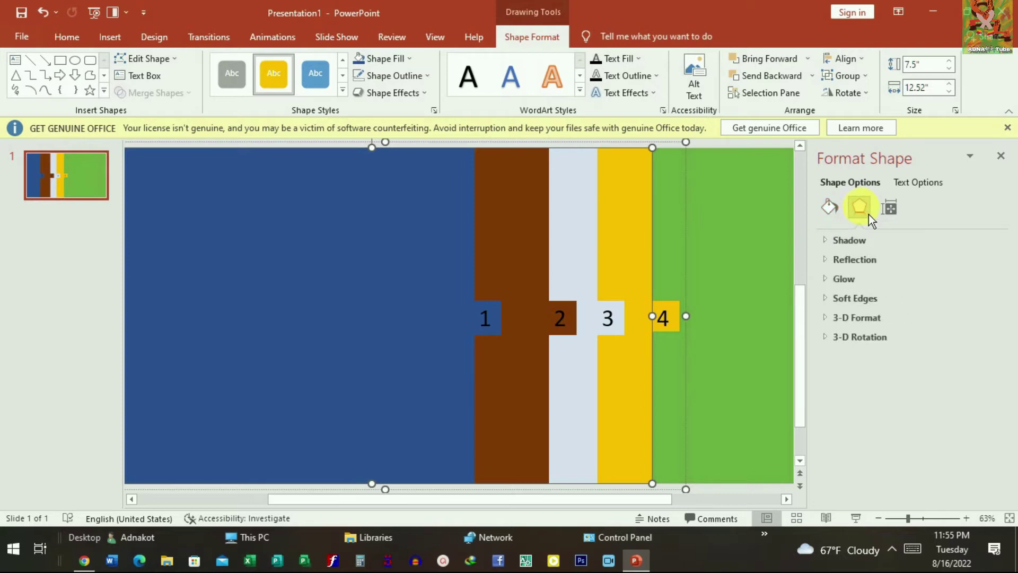
left_click(868, 246)
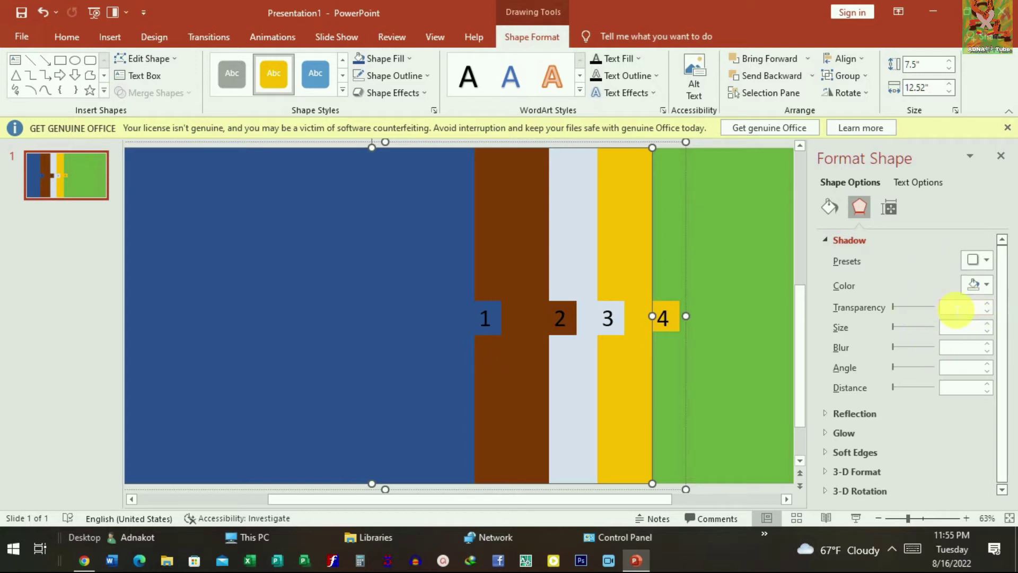
Give panel 4 a shadow with 50% transparency, 20 pt blur, 0° angle, 8 pt distance.
left_click(956, 309)
type("50")
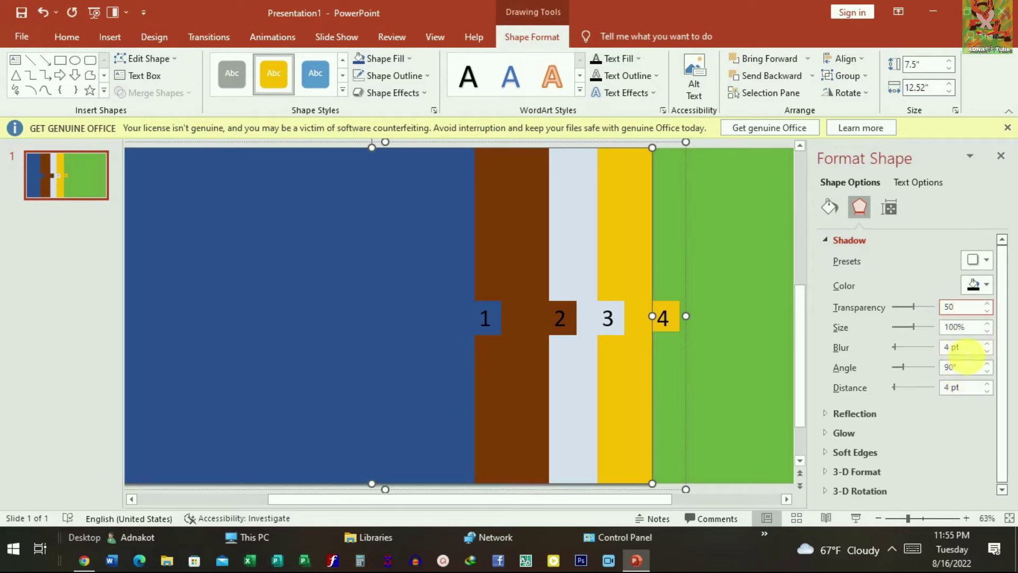
double_click(972, 347)
type("2")
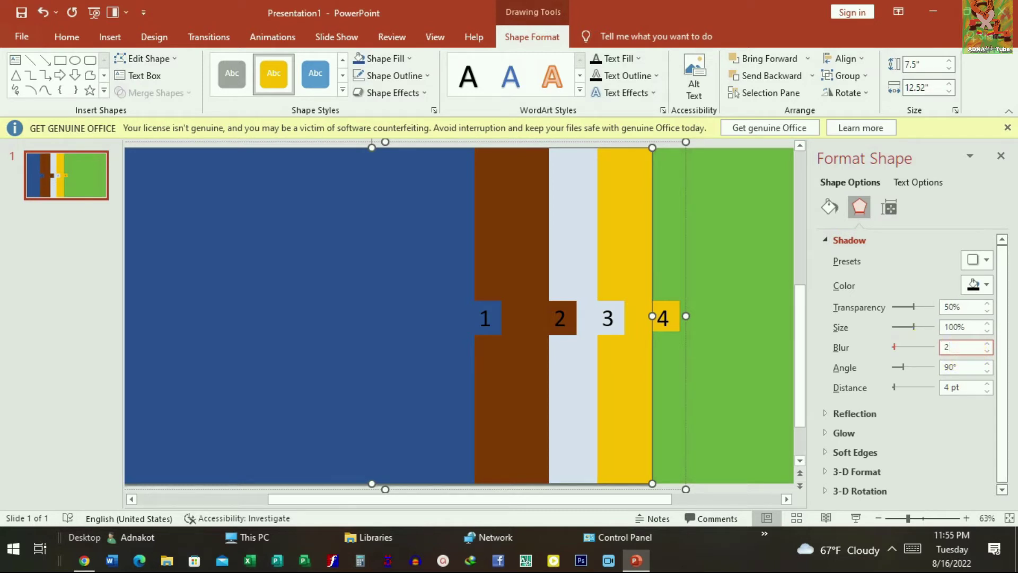
type("0")
key("Tab")
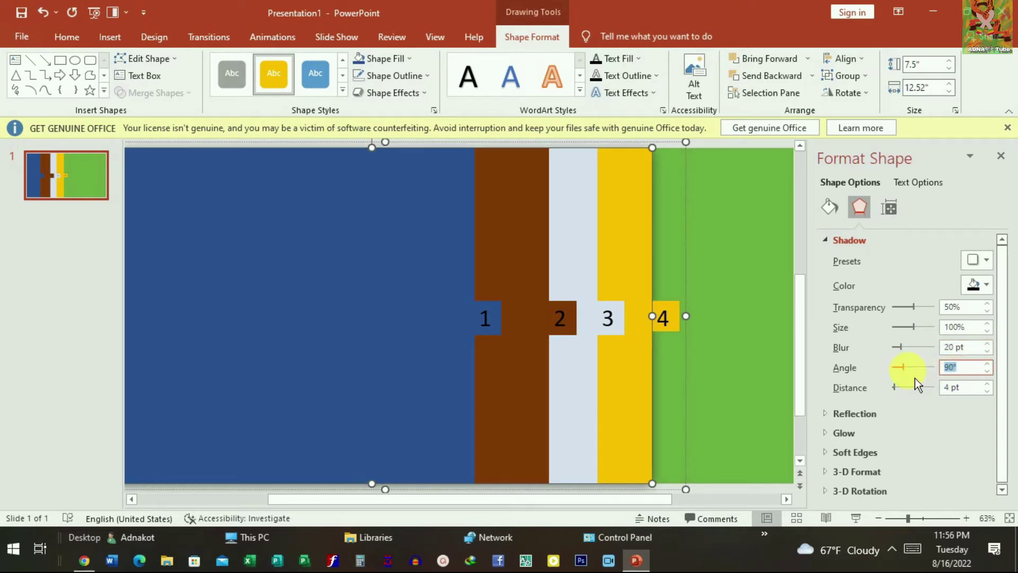
type("0")
left_click(968, 391)
left_click_drag(970, 398, 934, 398)
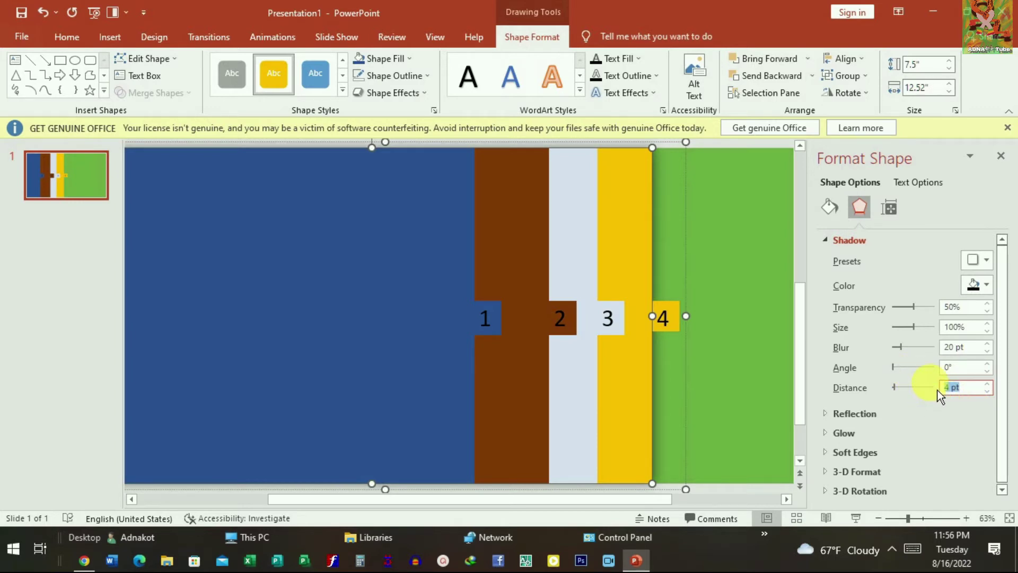
type("8")
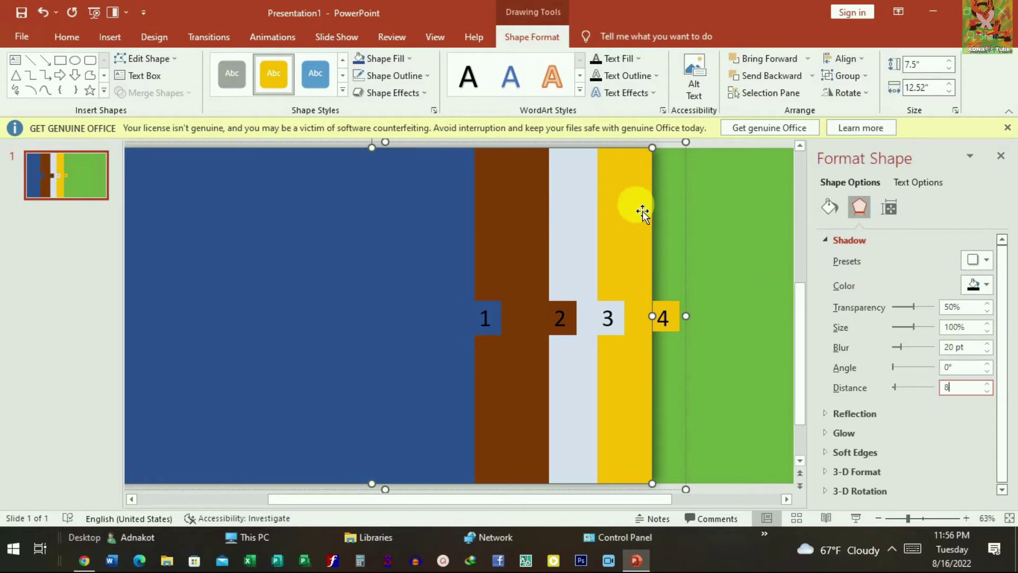
left_click(578, 193)
Give light panel 3 a shadow: 50% transparency, 20 pt blur, 0° angle, 8 pt distance.
left_click(957, 311)
type("50")
key("Return")
key("Tab")
key("Tab")
type("20")
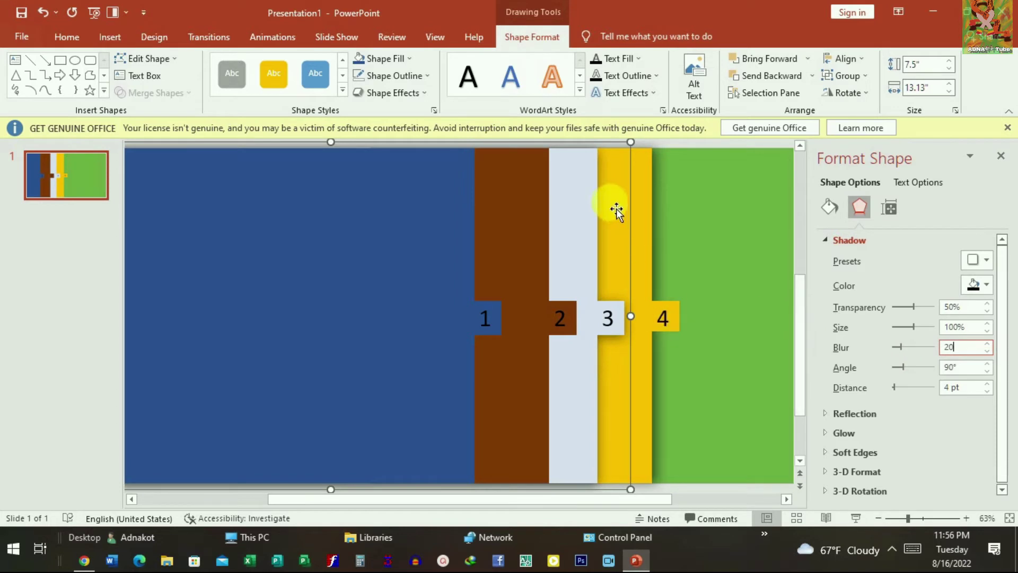
left_click(954, 367)
key("BackSpace")
key("BackSpace")
type("0")
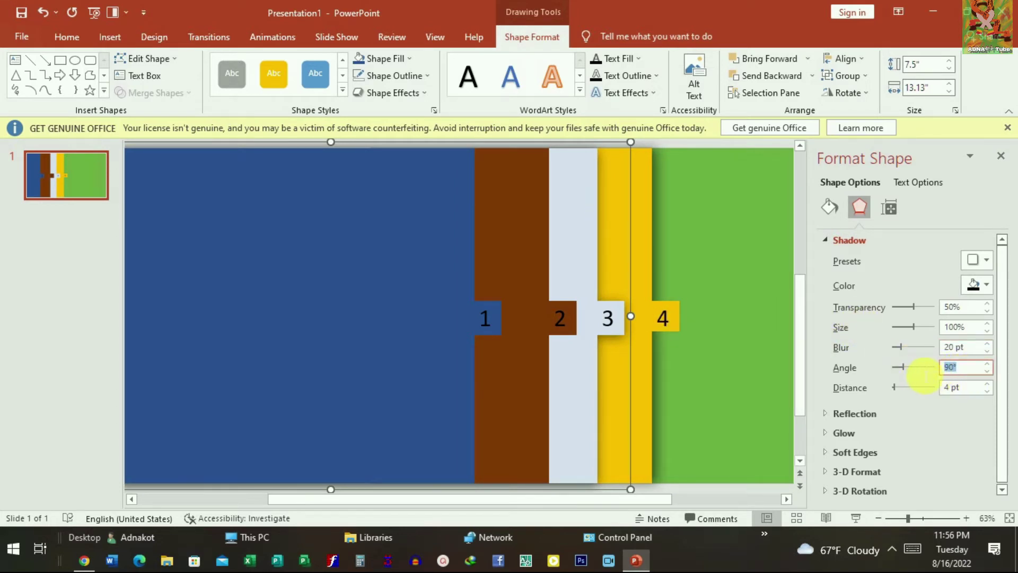
left_click(954, 387)
left_click_drag(967, 388, 925, 391)
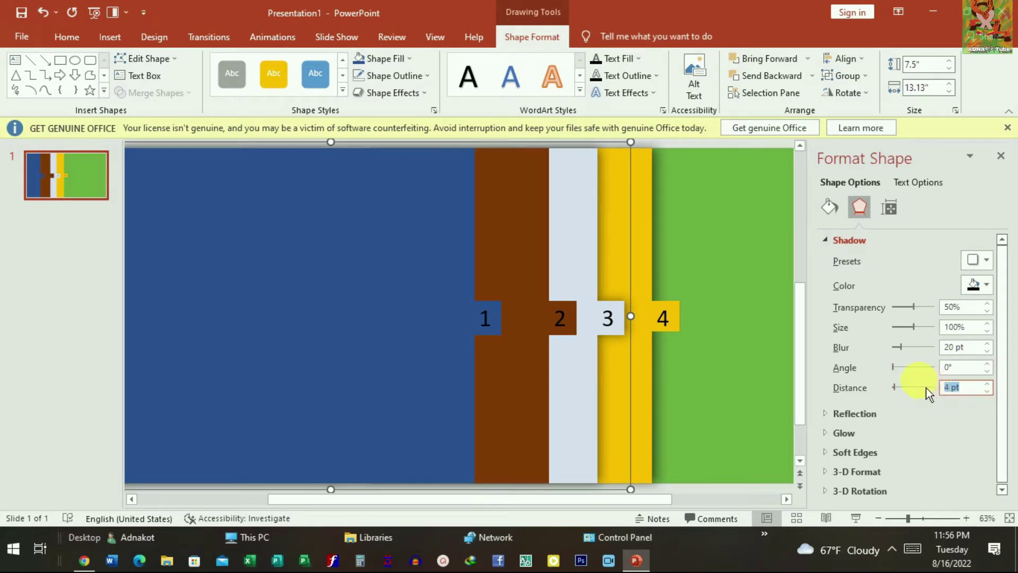
type("8")
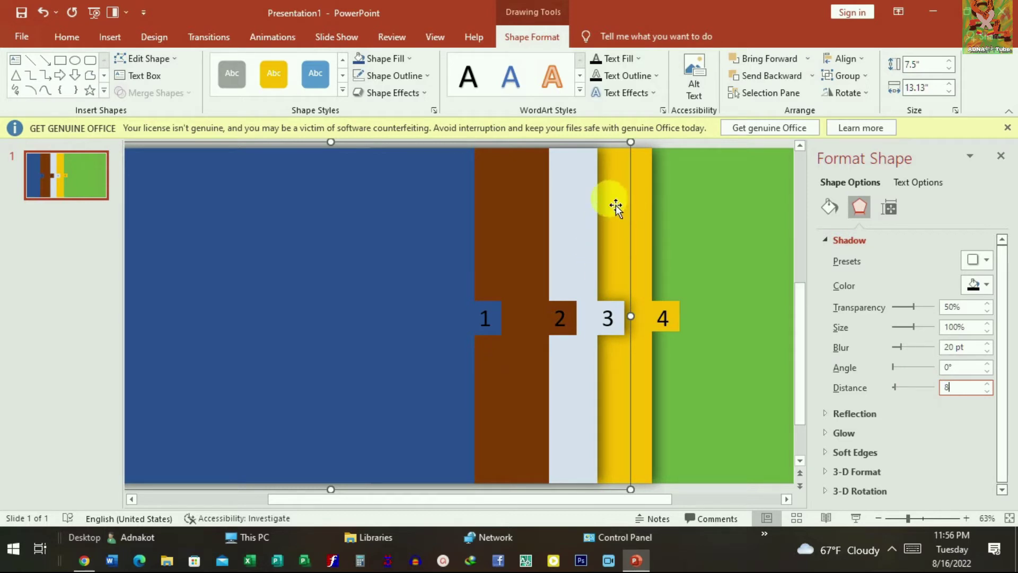
Give brown panel 2 the same 50%, 20 pt, 0°, 8 pt shadow.
left_click(532, 209)
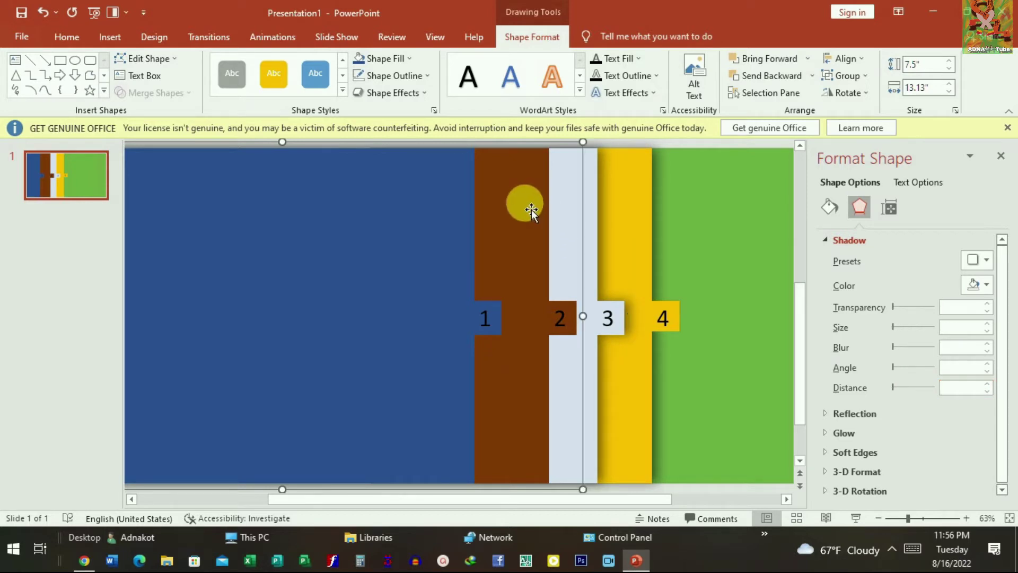
left_click(965, 307)
type("5")
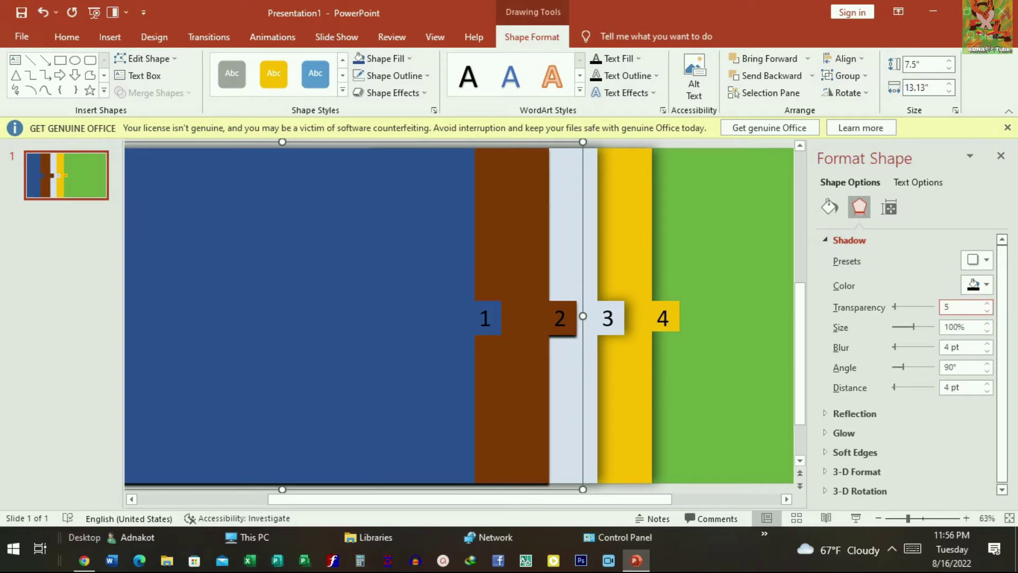
type("0")
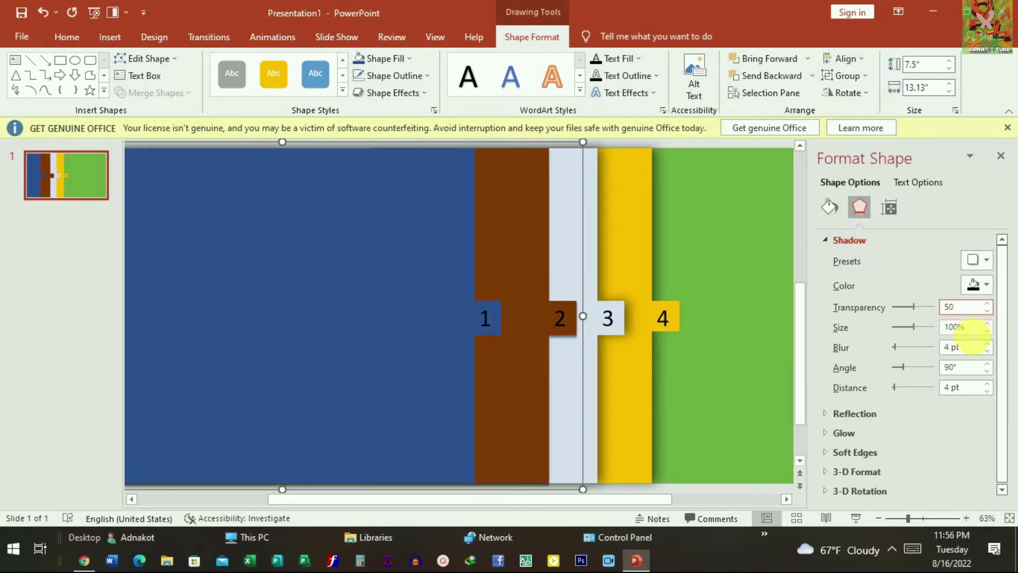
left_click(962, 347)
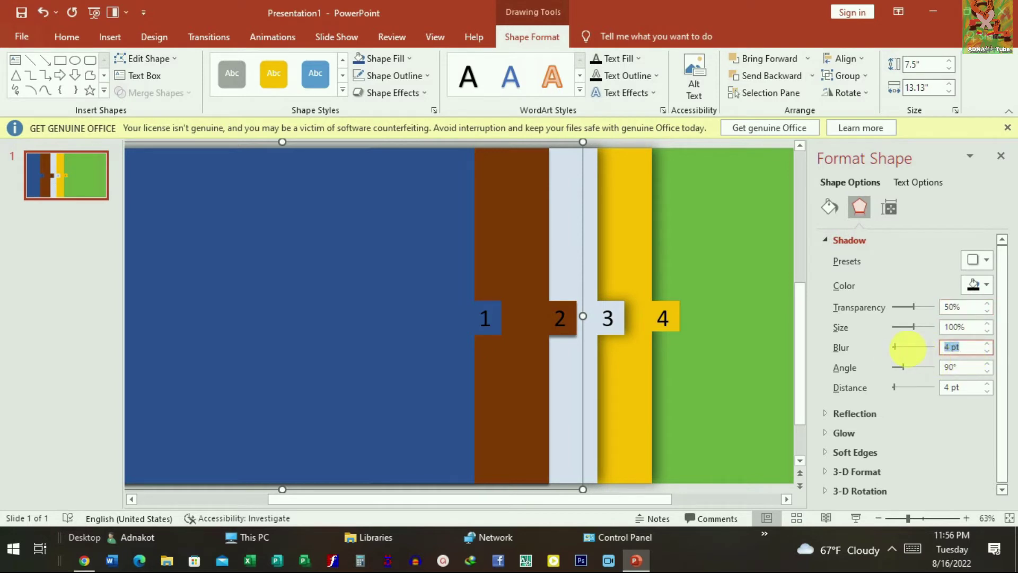
type("20")
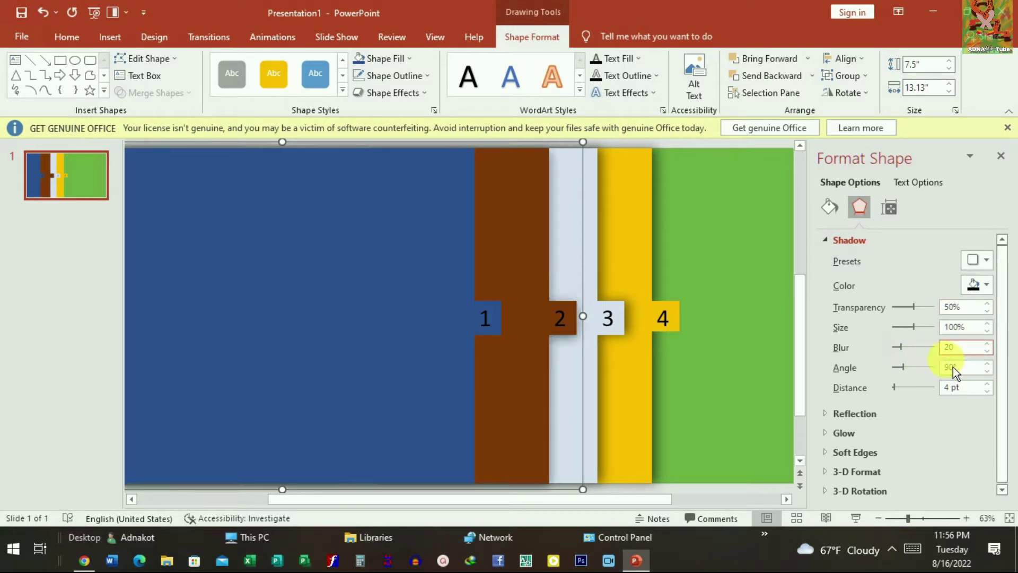
left_click(964, 367)
type("0")
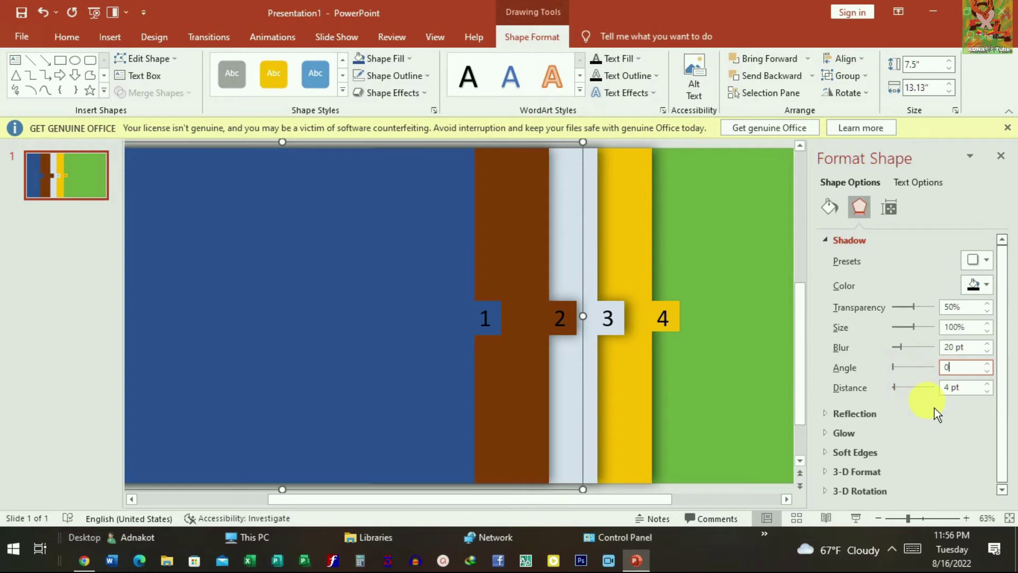
key("Tab")
type("8")
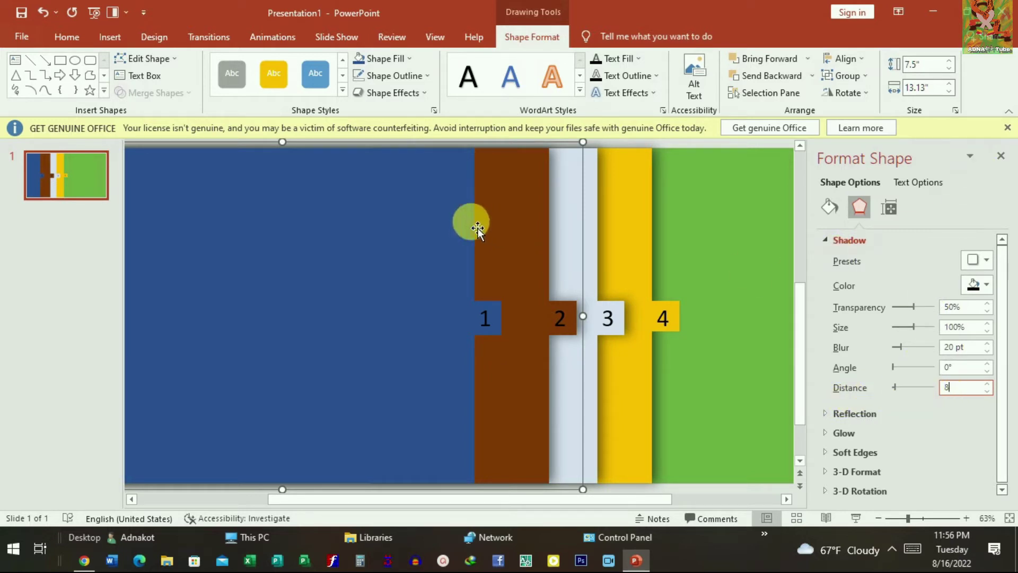
Give blue panel 1 the matching shadow (50%, 0°, 8 pt) and close the Format Shape pane.
left_click(477, 228)
left_click(954, 308)
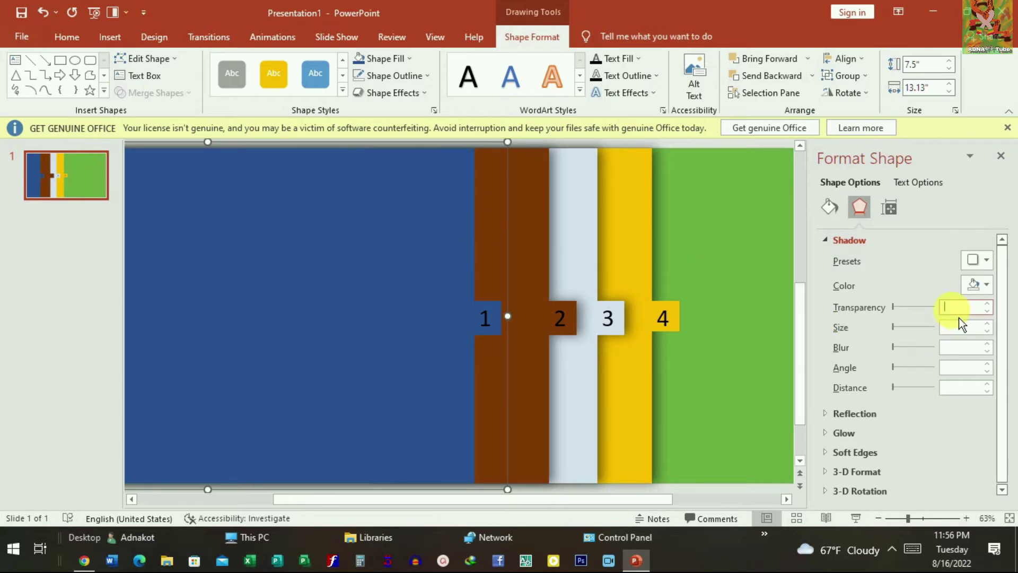
type("50")
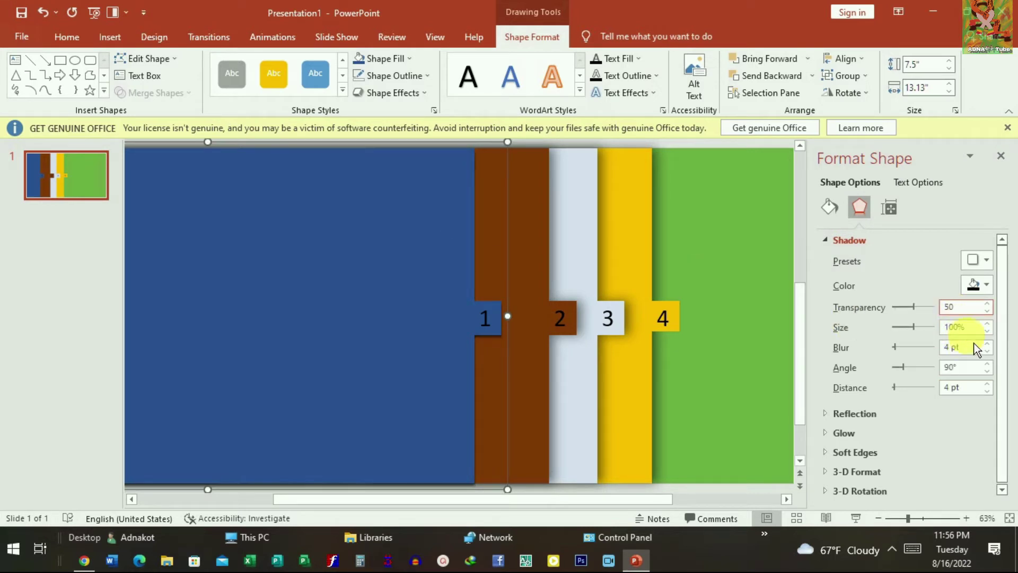
left_click(954, 348)
type("20")
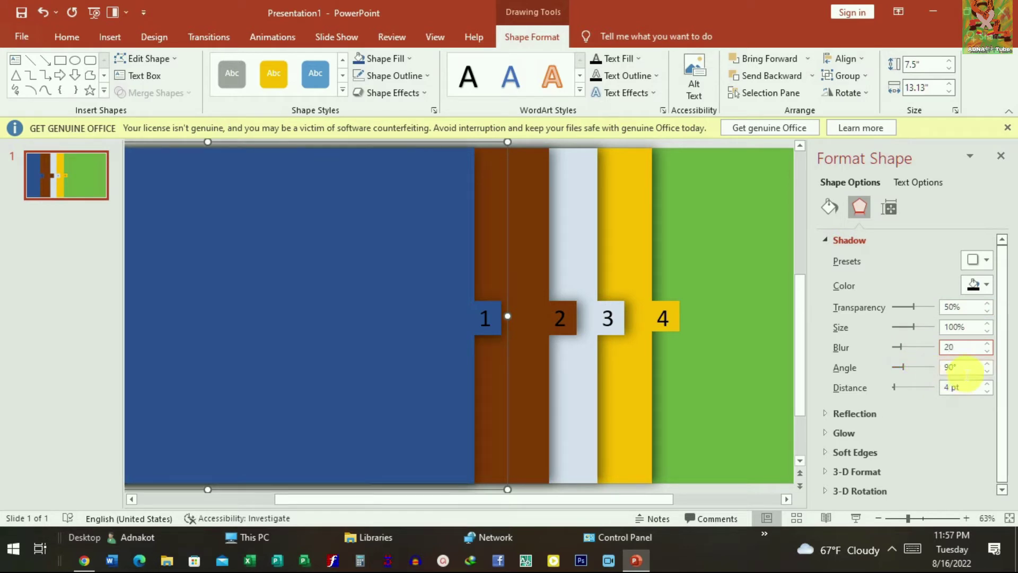
left_click(962, 367)
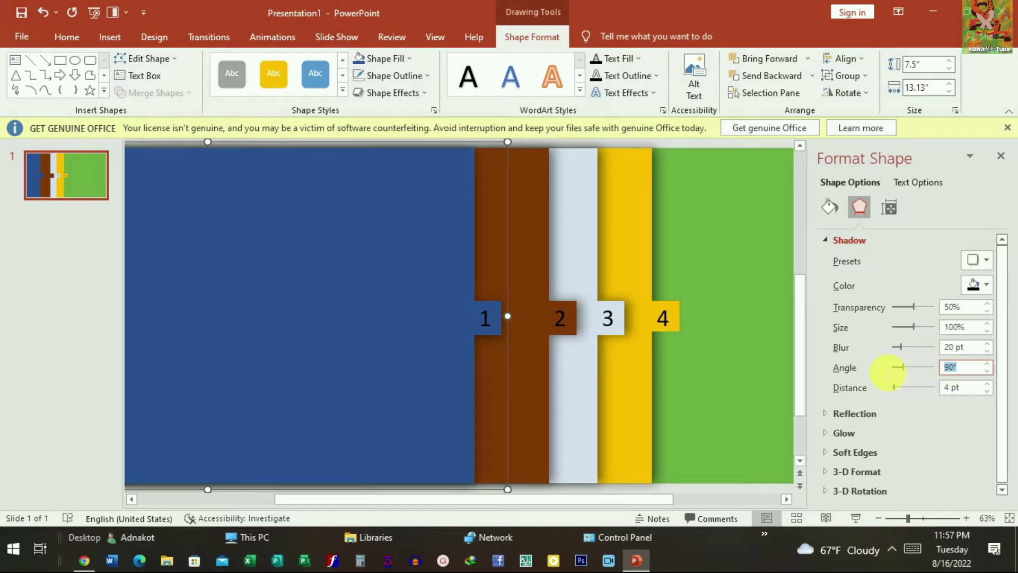
type("0")
key("Tab")
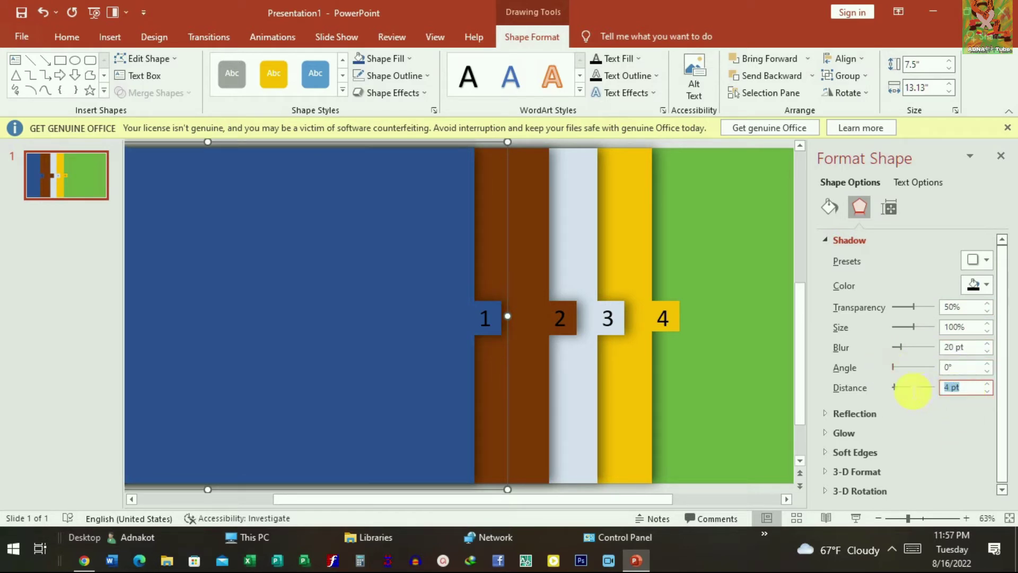
type("8")
left_click(1001, 155)
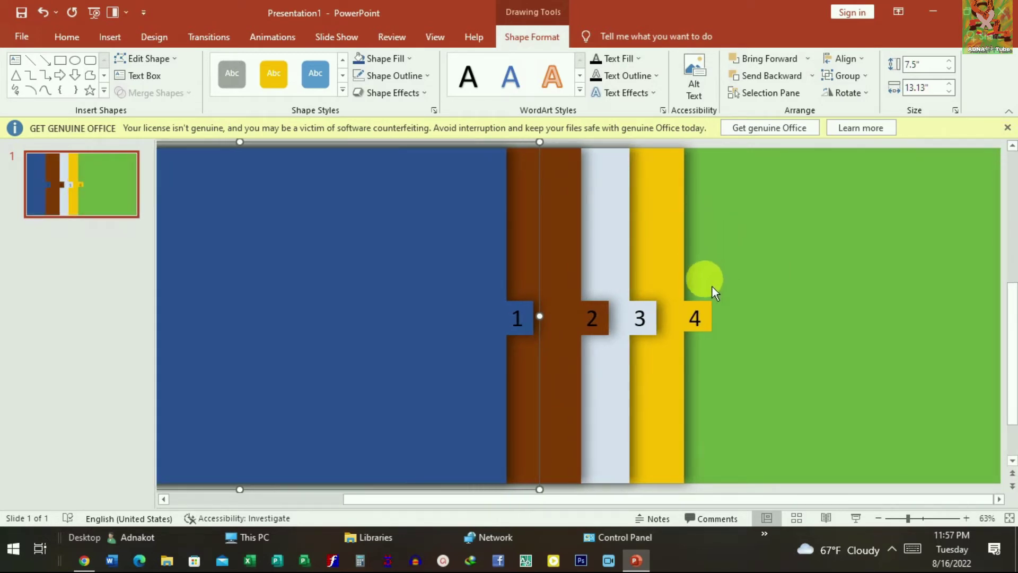
left_click(726, 273)
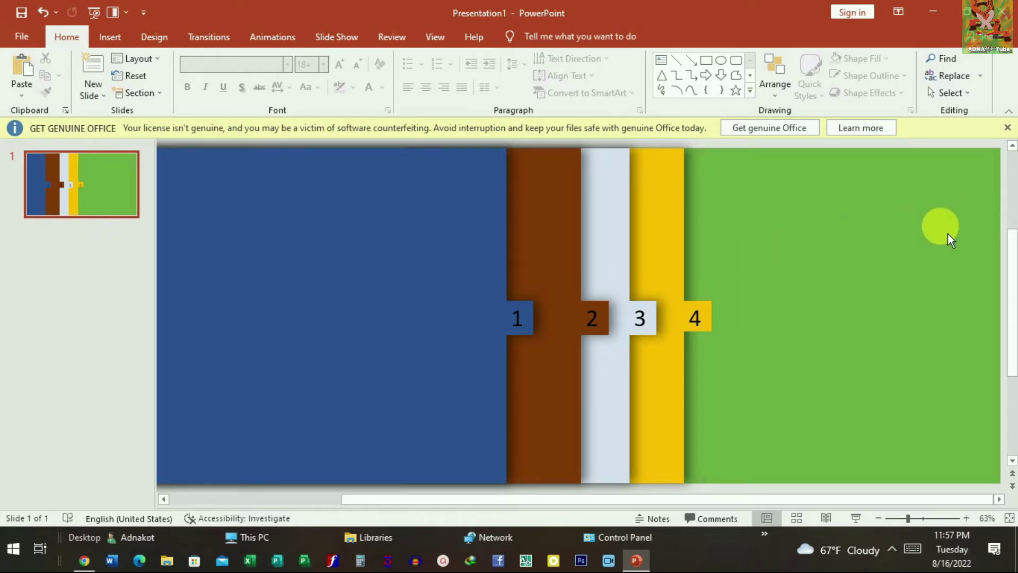
Drag yellow panel 4 right across the green area until tab 4 meets the right edge.
left_click(664, 252)
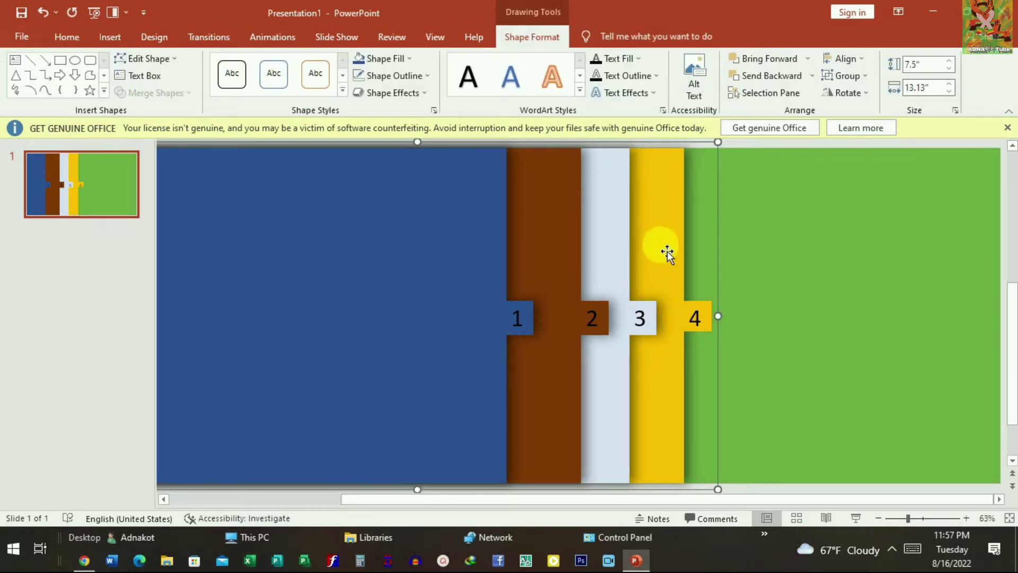
left_click_drag(667, 253, 959, 253)
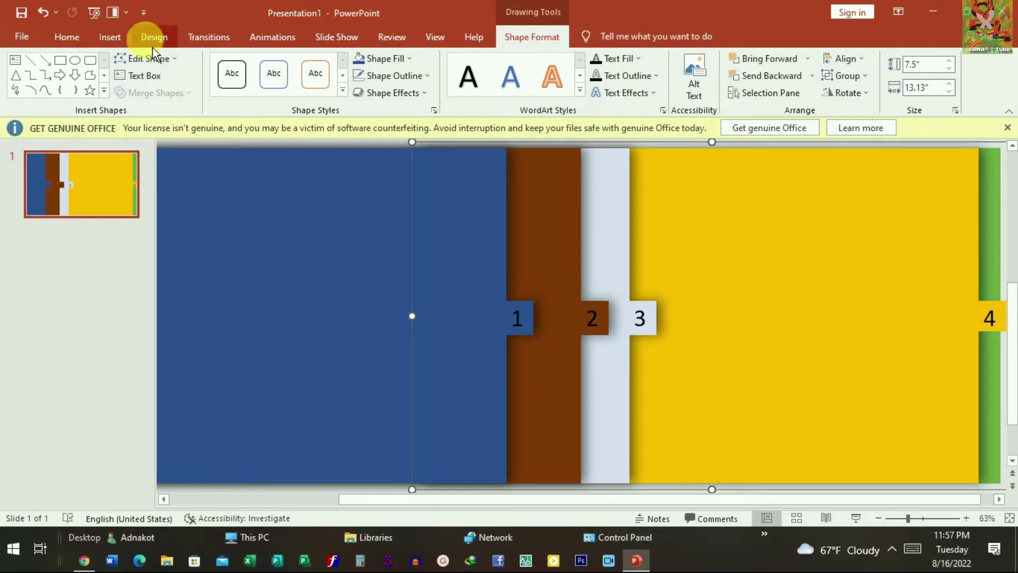
Insert a default clustered column chart, close its data sheet, and shrink it onto panel 4's right side.
left_click(120, 45)
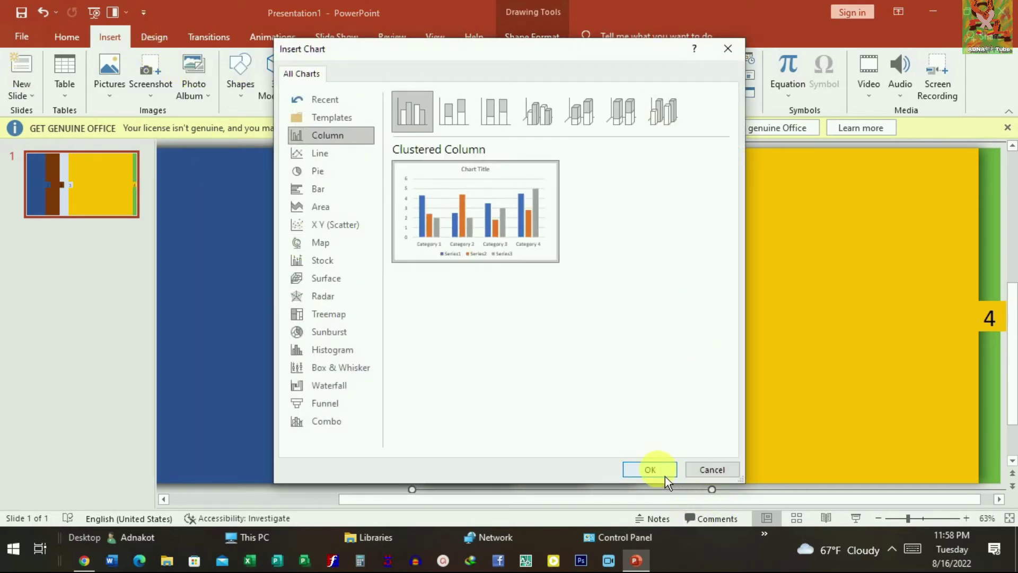
left_click(650, 469)
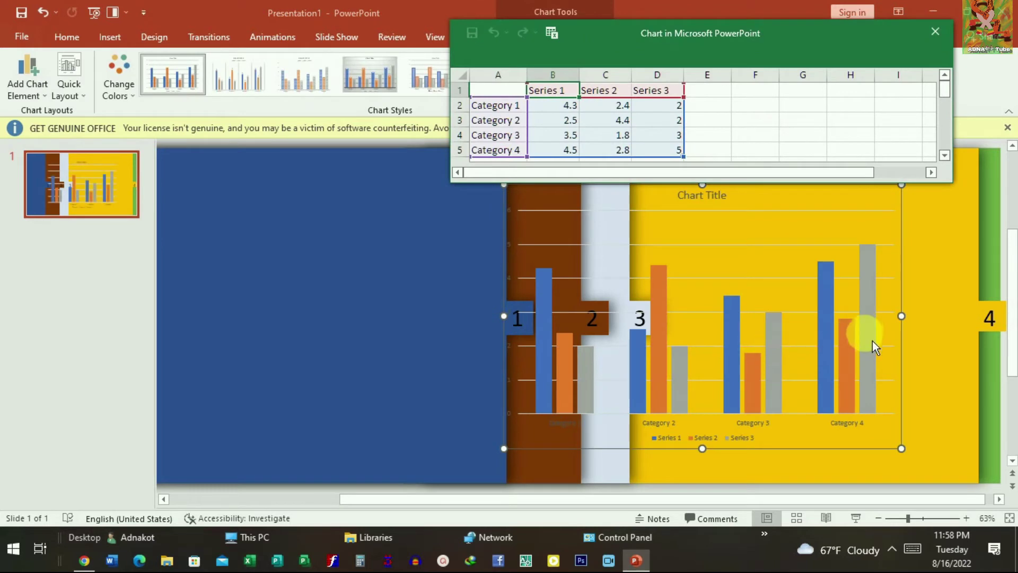
left_click(935, 32)
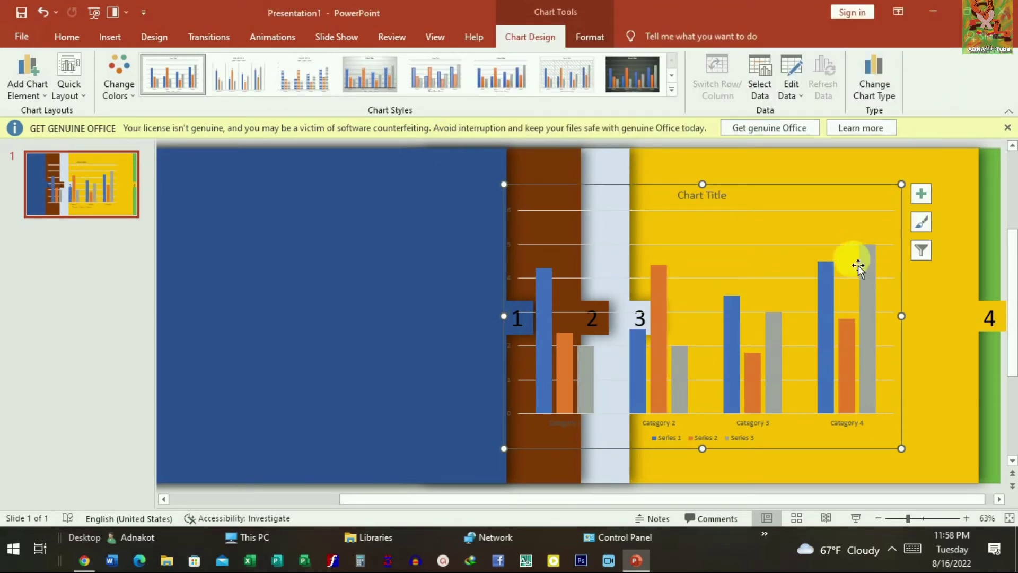
mouse_move(901, 186)
left_mouse_down()
mouse_move(775, 280)
mouse_move(908, 245)
left_mouse_up()
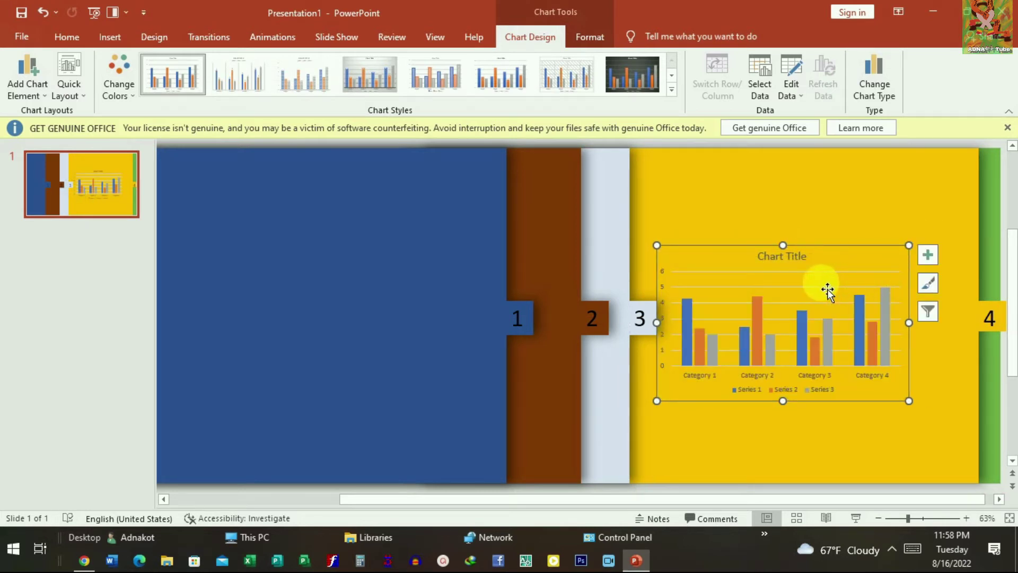
left_click_drag(846, 265, 868, 259)
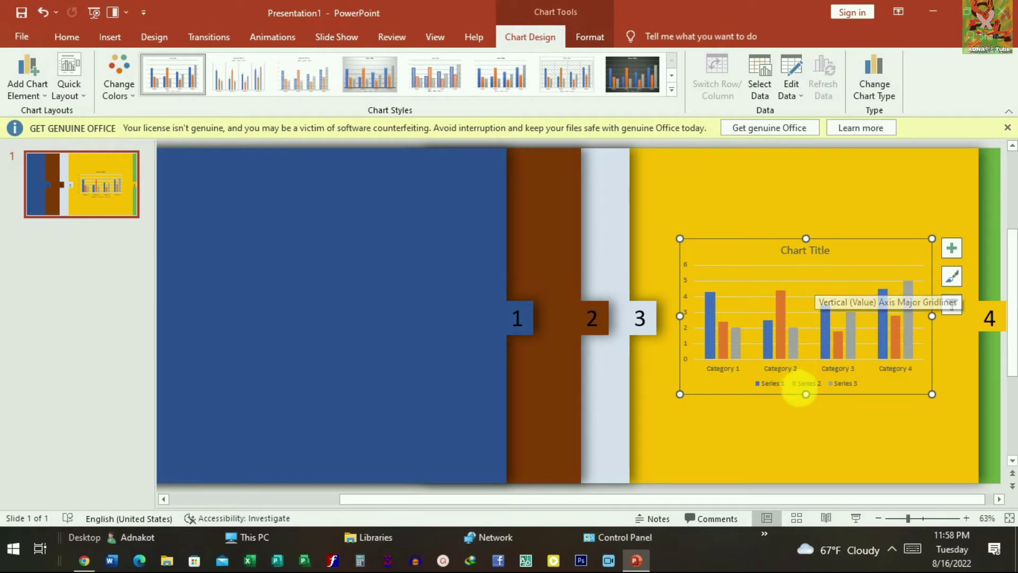
left_click(790, 193)
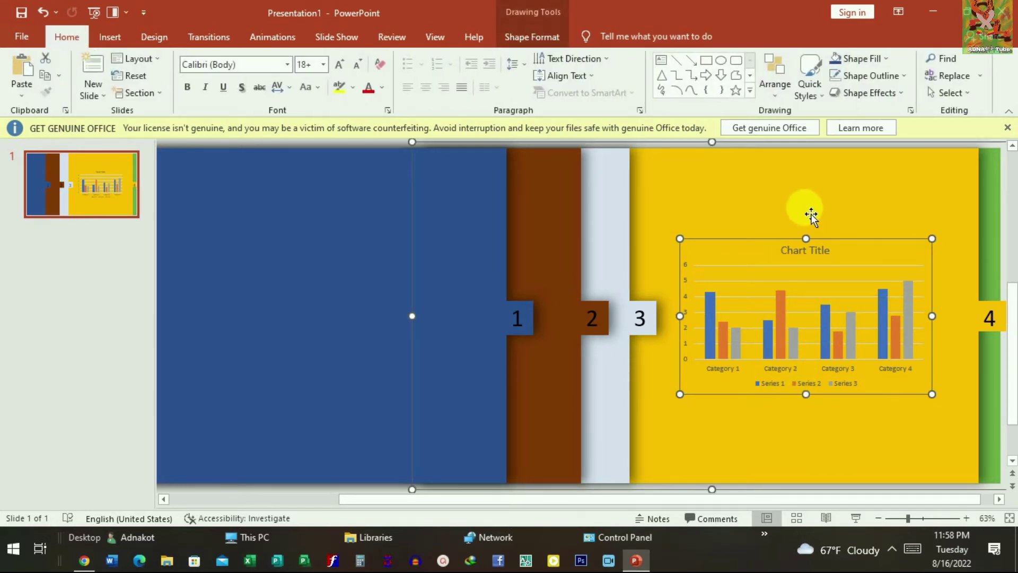
Send the yellow chart panel behind the other panels.
key("ctrl+shift+bracketright")
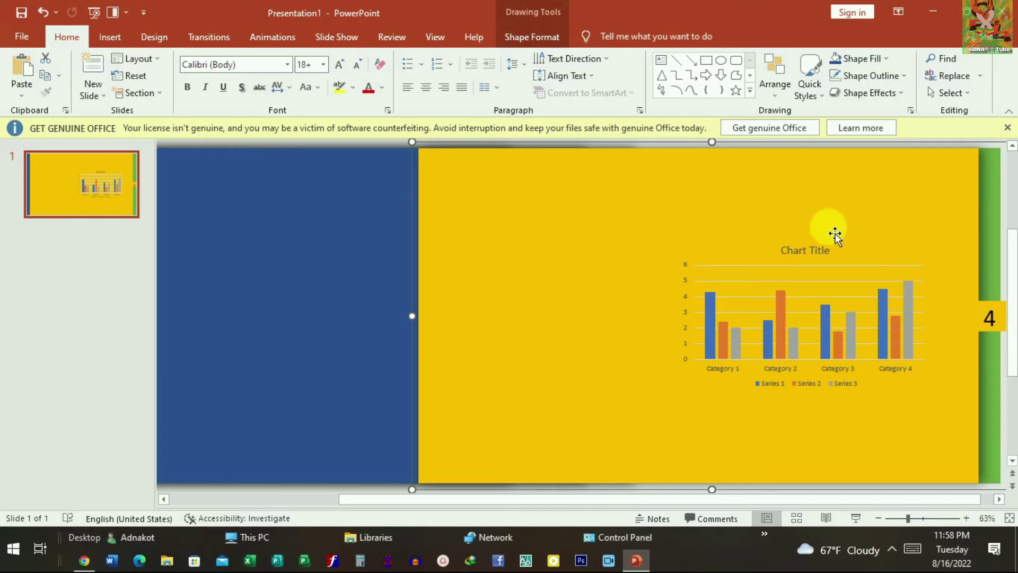
right_click(802, 189)
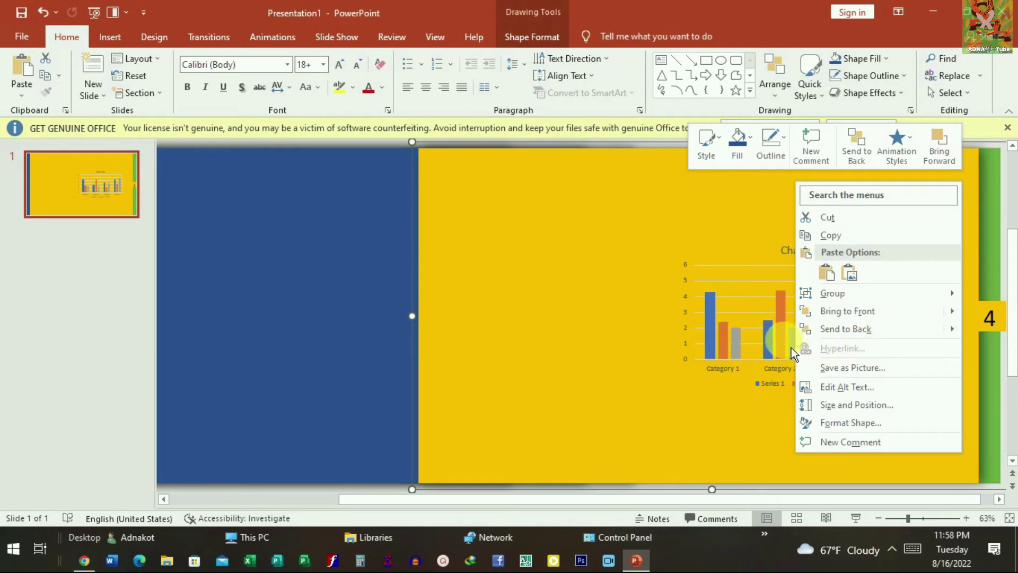
left_click(940, 336)
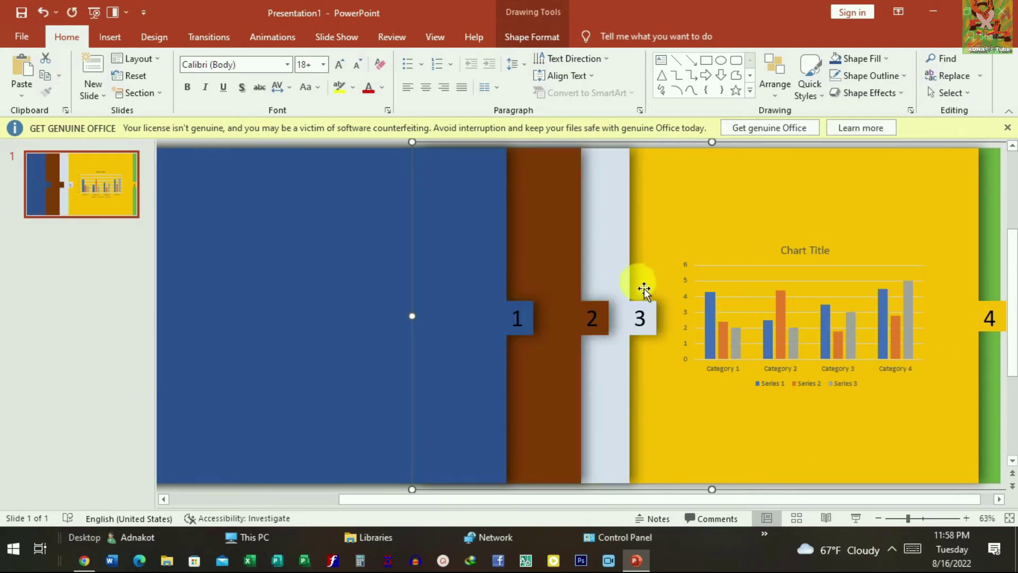
Slide light panel 3 right over the chart panel so tab 3 sits beside tab 4.
left_click(615, 217)
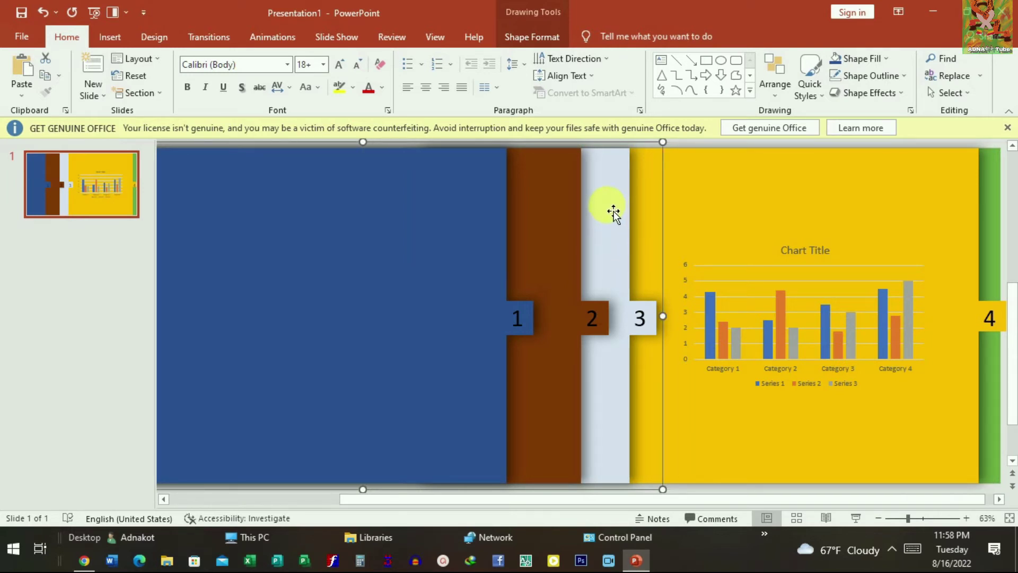
left_click_drag(607, 205, 933, 209)
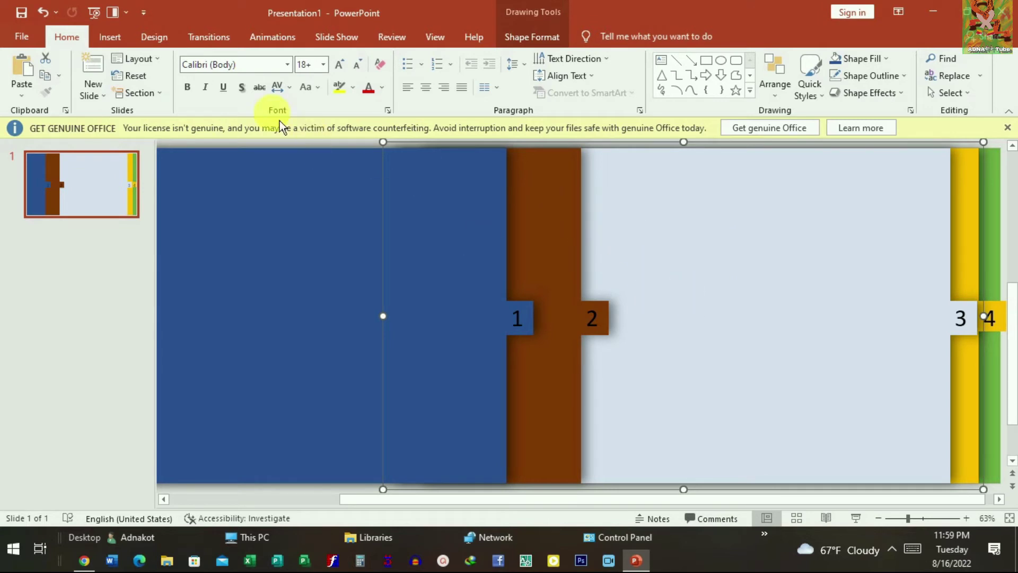
left_click(110, 42)
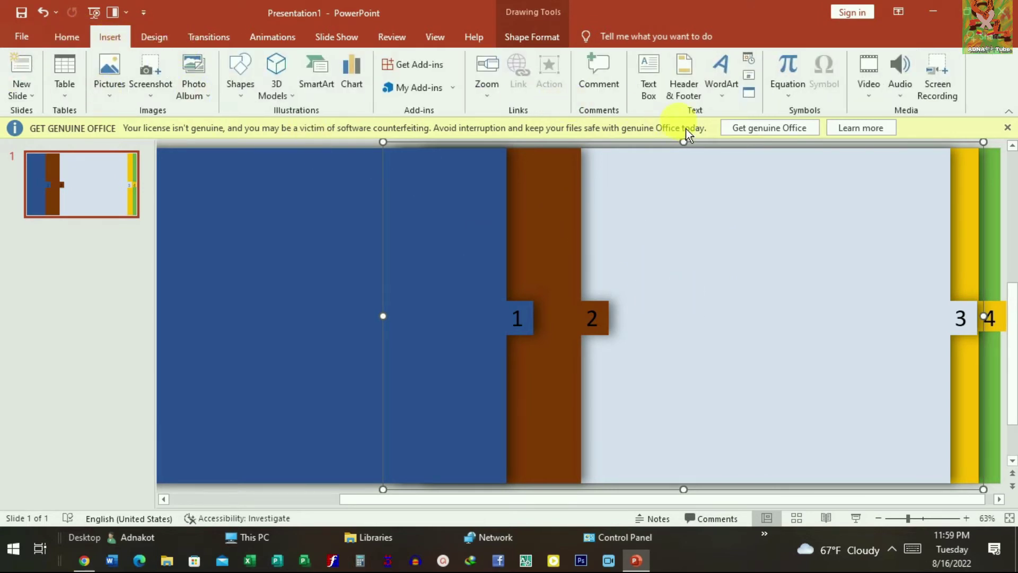
left_click(657, 80)
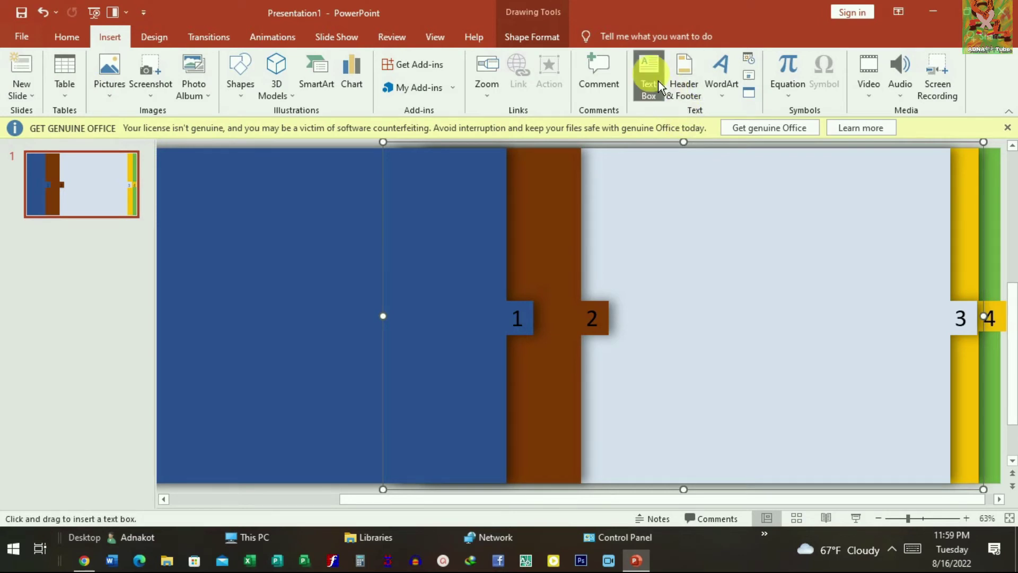
Draw a text box on light panel 3, type lines of placeholder letters, widen it and select the text.
left_click_drag(679, 247, 869, 411)
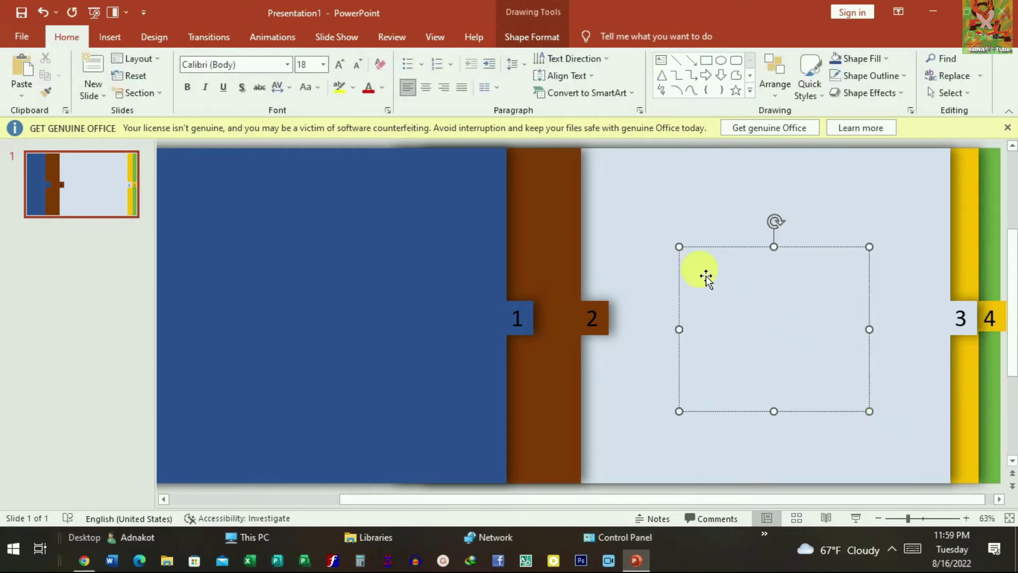
type("DHHDVHVVCHVHCHVCBVCBHBVHJGVHJDDKJDKHFJKDHFJ")
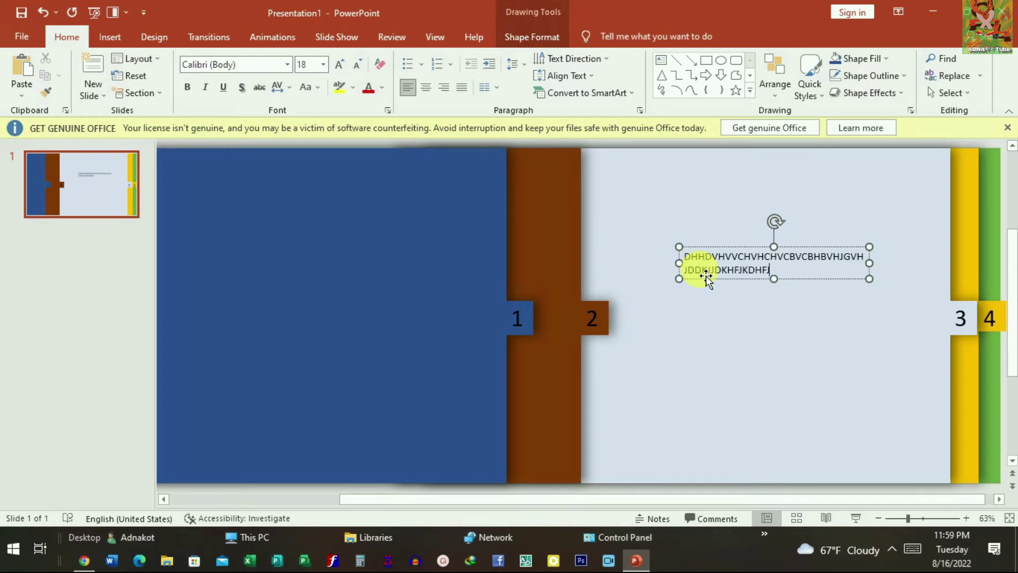
key("Return")
type("JKHJGKH")
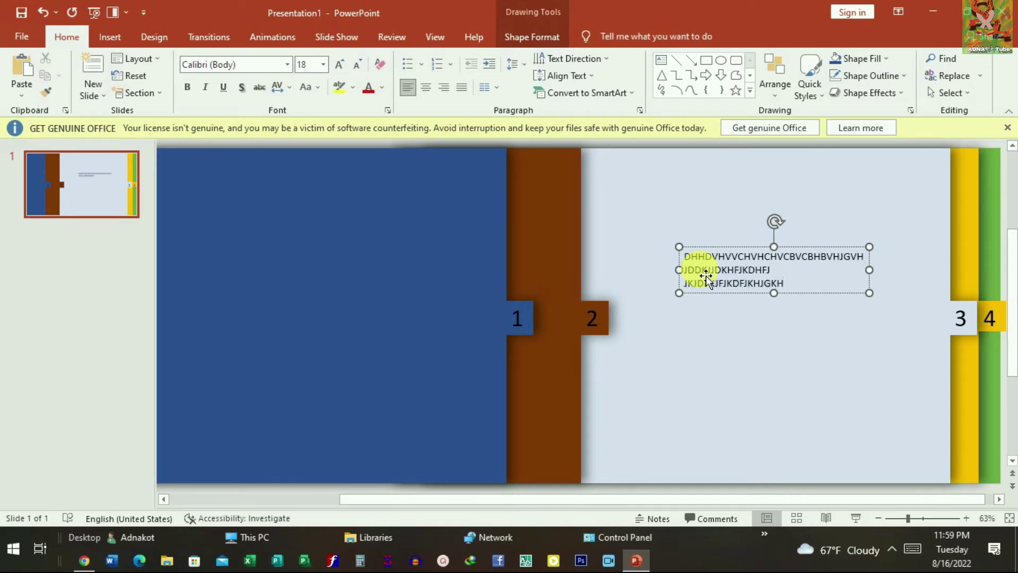
left_click_drag(869, 292, 907, 331)
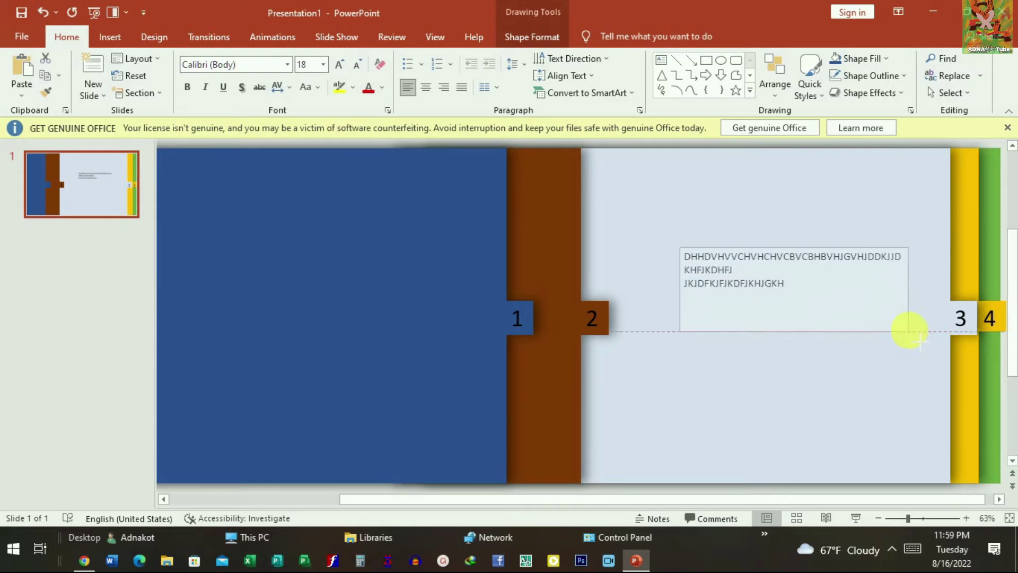
left_click_drag(790, 284, 695, 259)
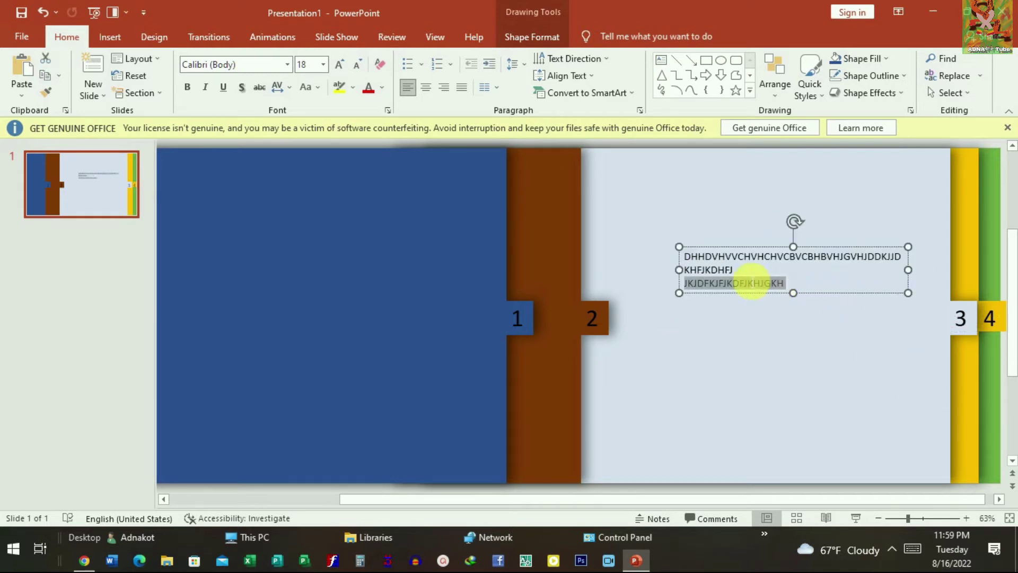
Color the placeholder text red and set it in Times New Roman.
left_click(392, 93)
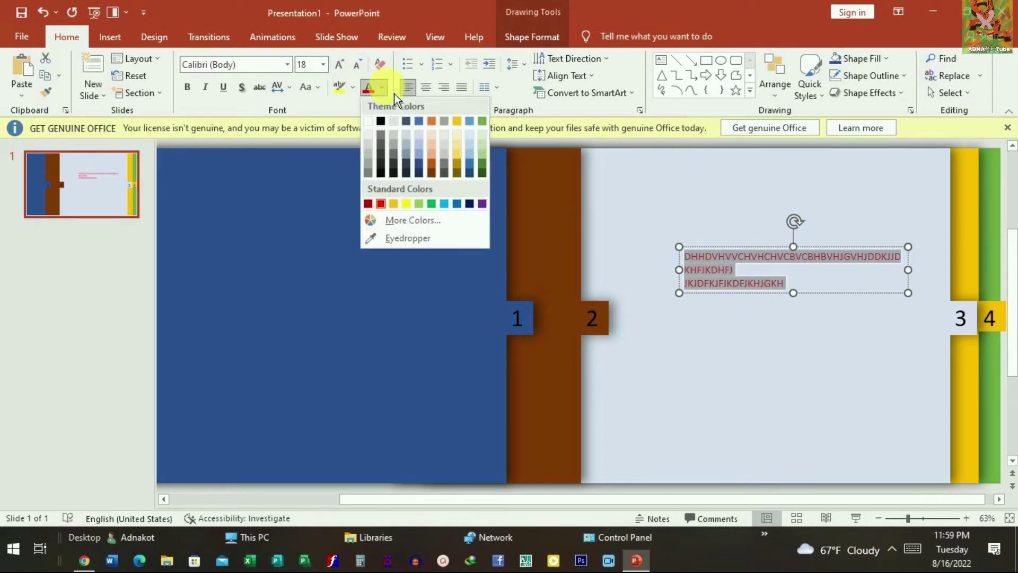
left_click(353, 110)
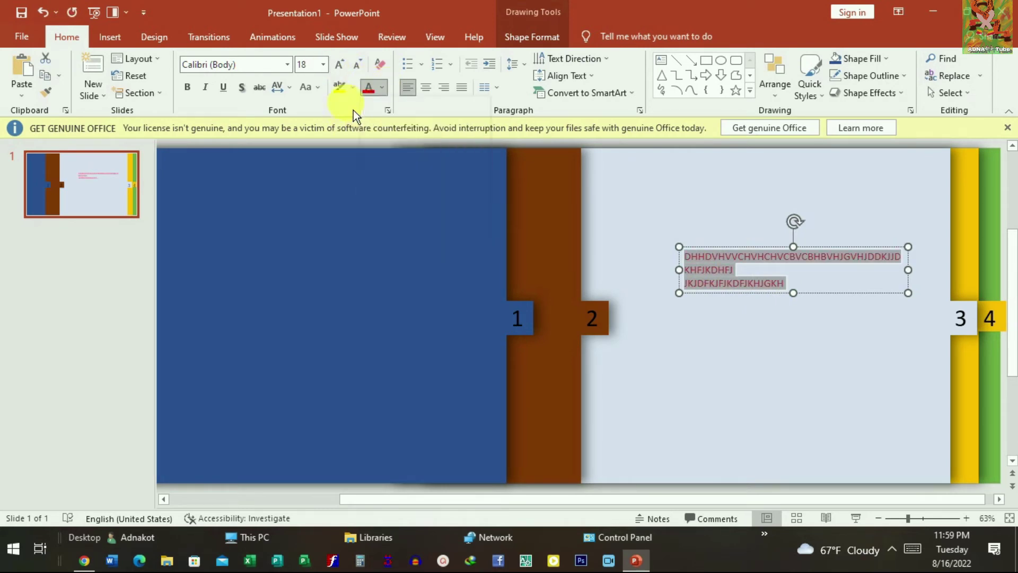
left_click(287, 65)
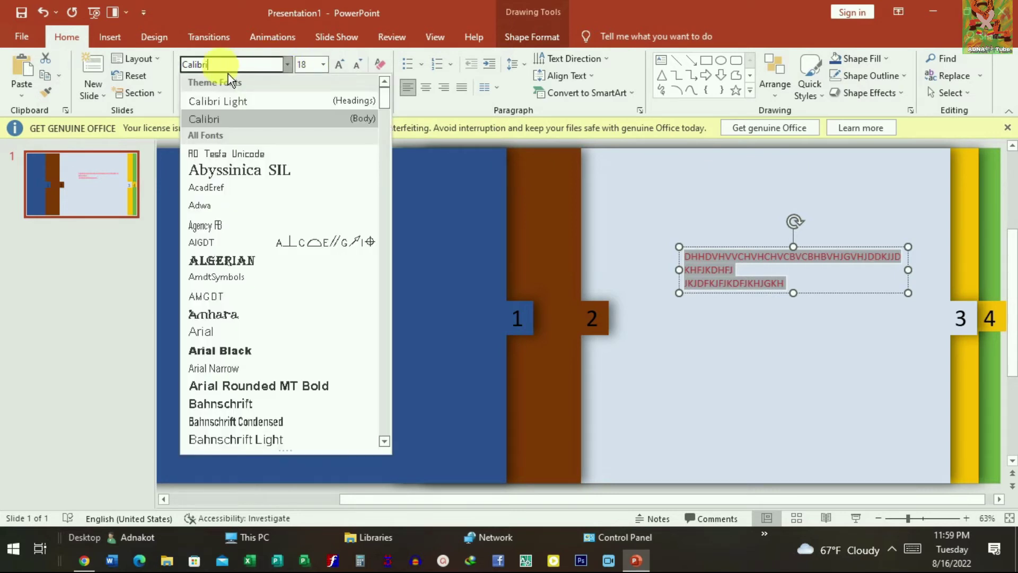
double_click(193, 70)
type("TT")
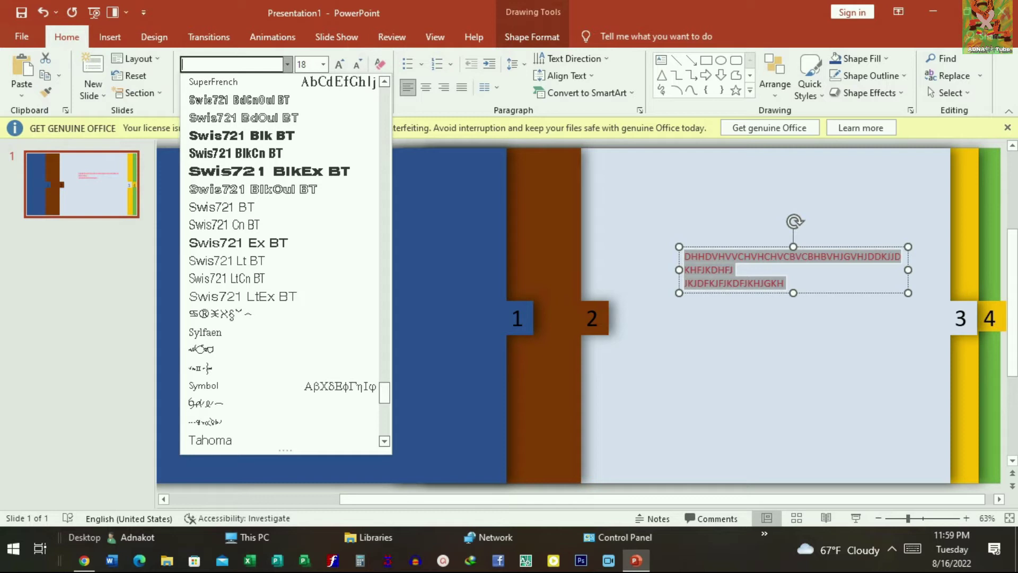
type("Times New Roman")
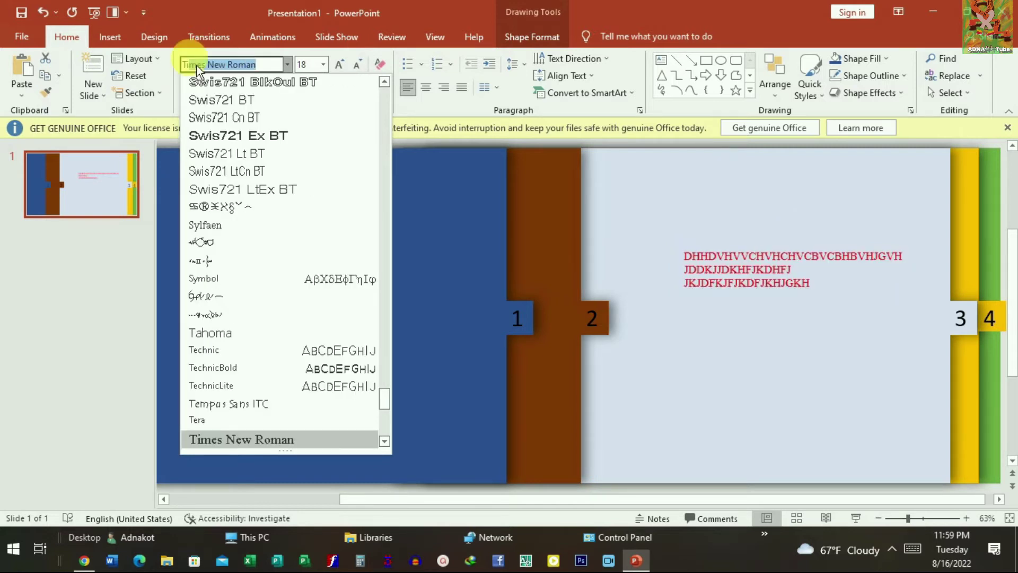
key("Return")
left_click(802, 356)
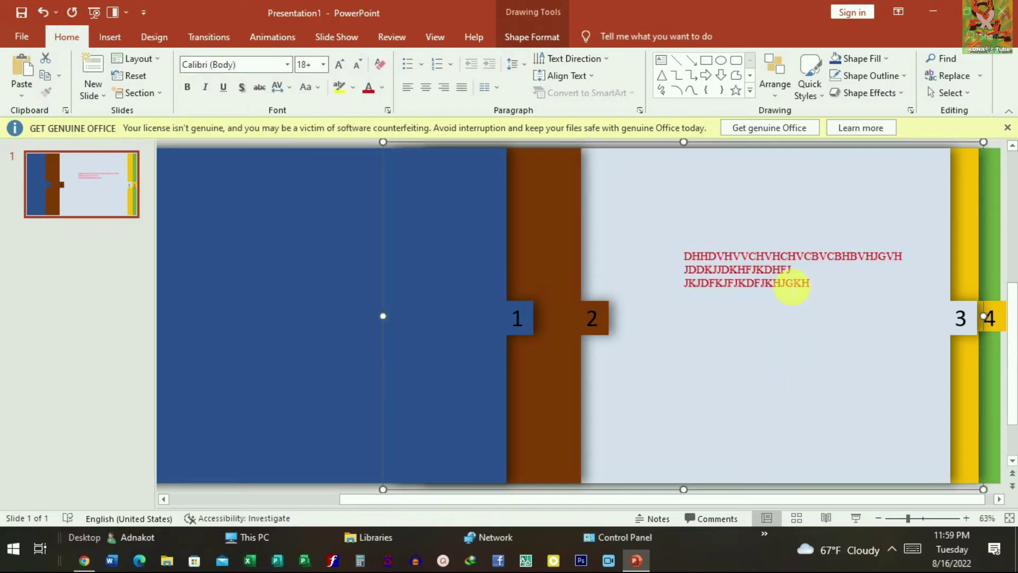
left_click(785, 283)
left_click(800, 325)
Bring light panel 3 with its text forward above tabs 1 and 2, nudging it down-right.
left_click(800, 281)
triple_click(839, 277)
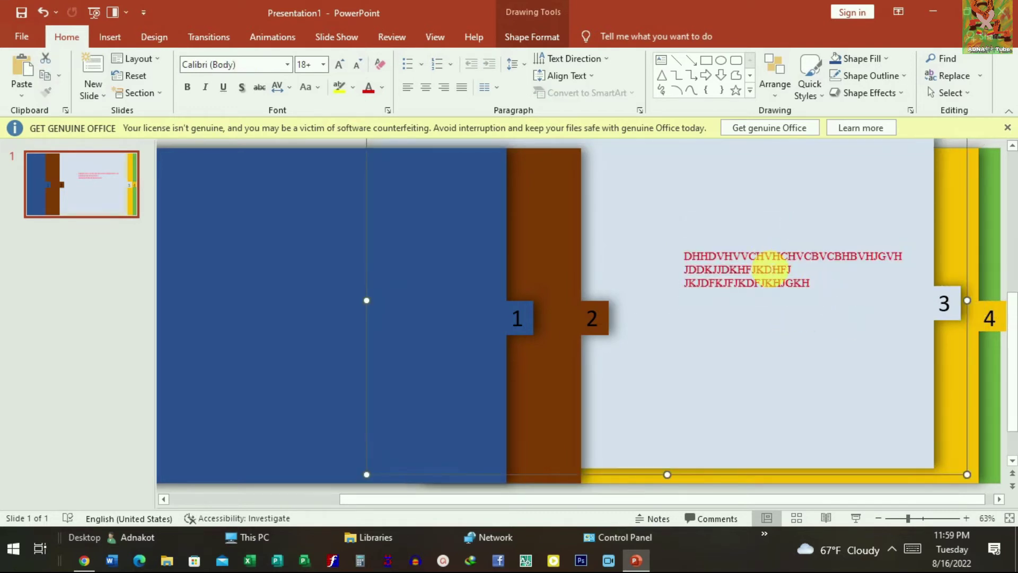
left_click(741, 212, "shift")
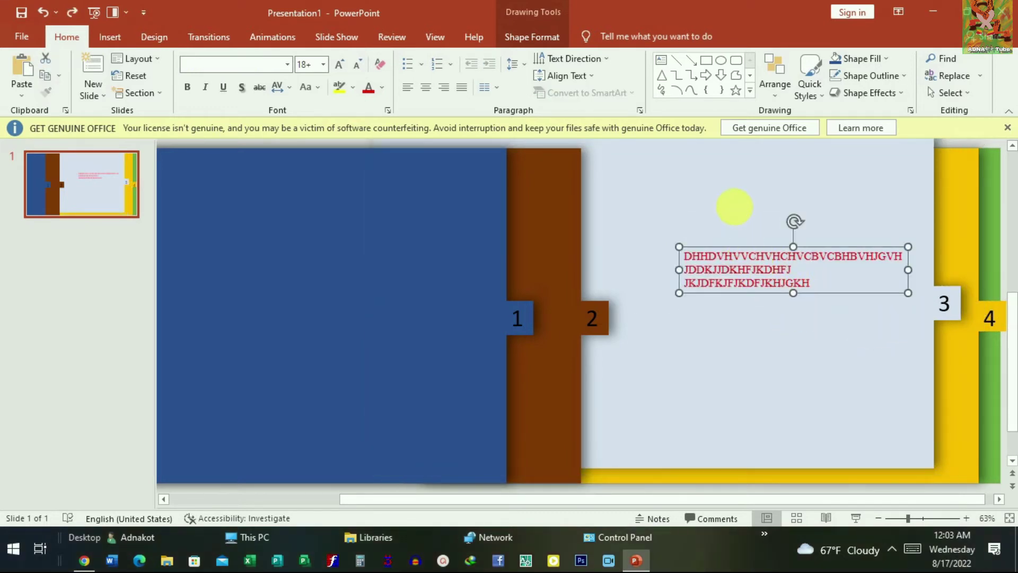
left_click(743, 212, "shift")
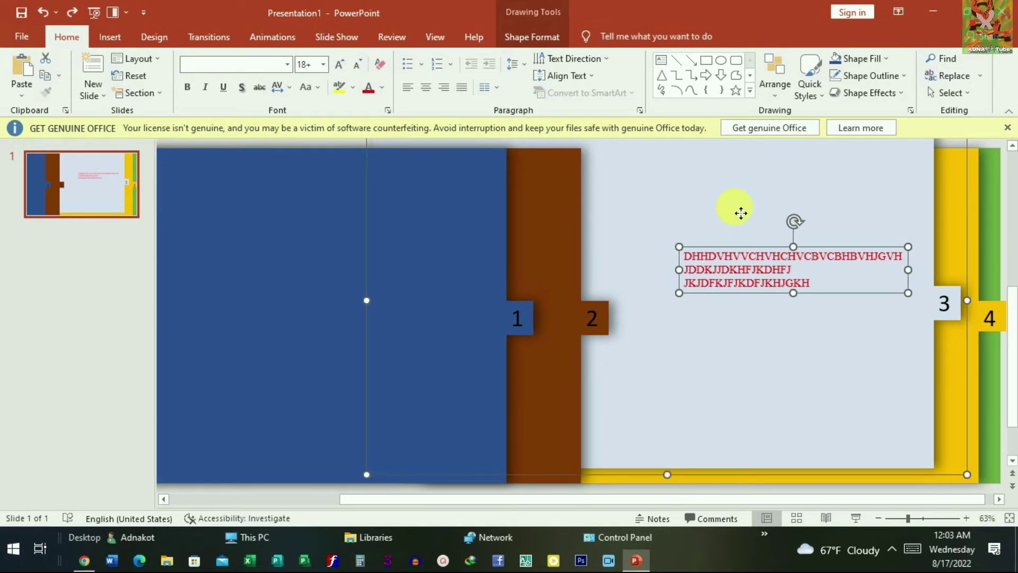
key("ctrl+y")
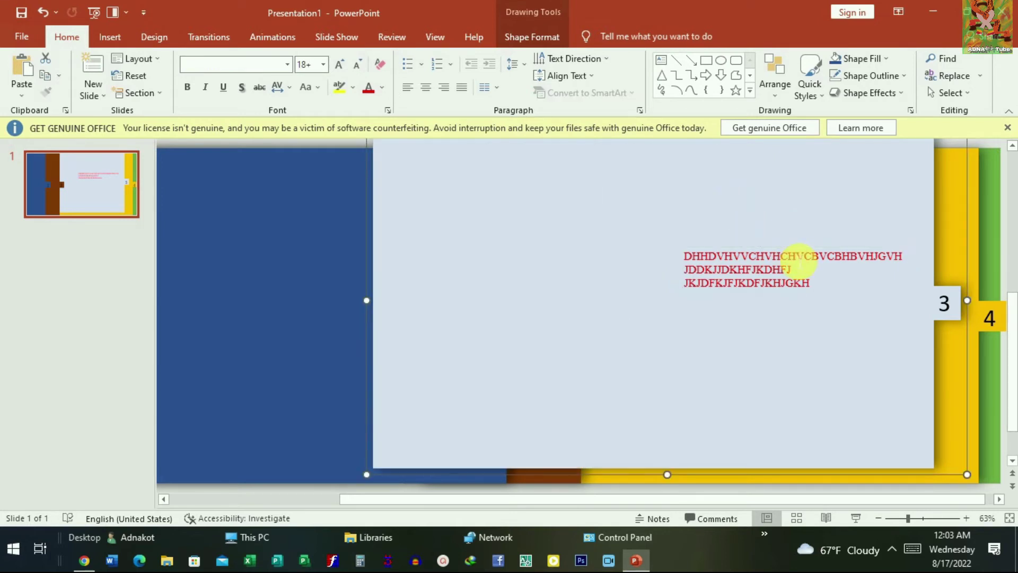
mouse_move(803, 319)
left_mouse_down()
mouse_move(810, 337)
mouse_move(763, 334)
mouse_move(810, 334)
left_mouse_up()
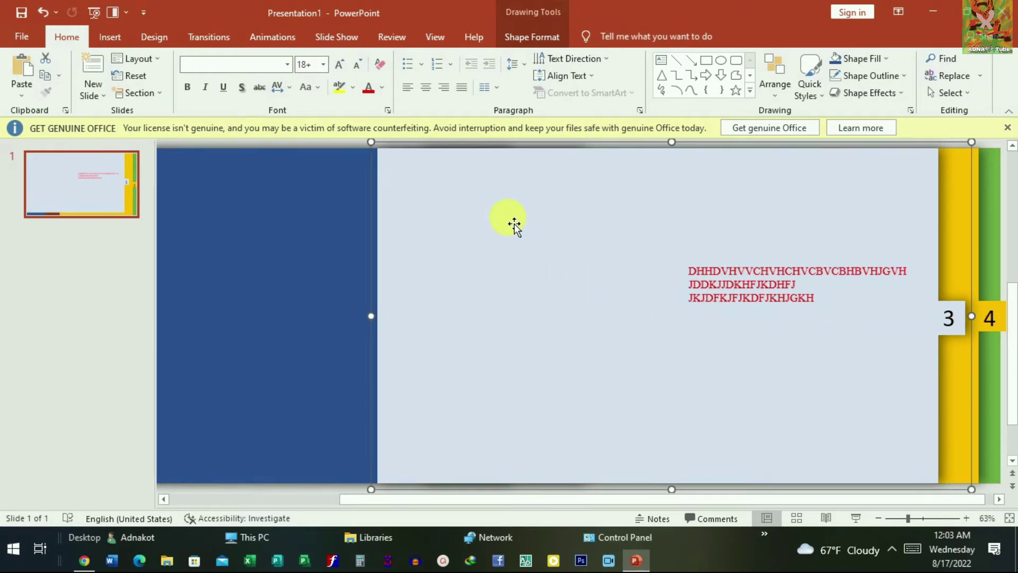
Send the light panel back behind tab 2 and stretch brown panel 2 across it.
right_click(513, 225)
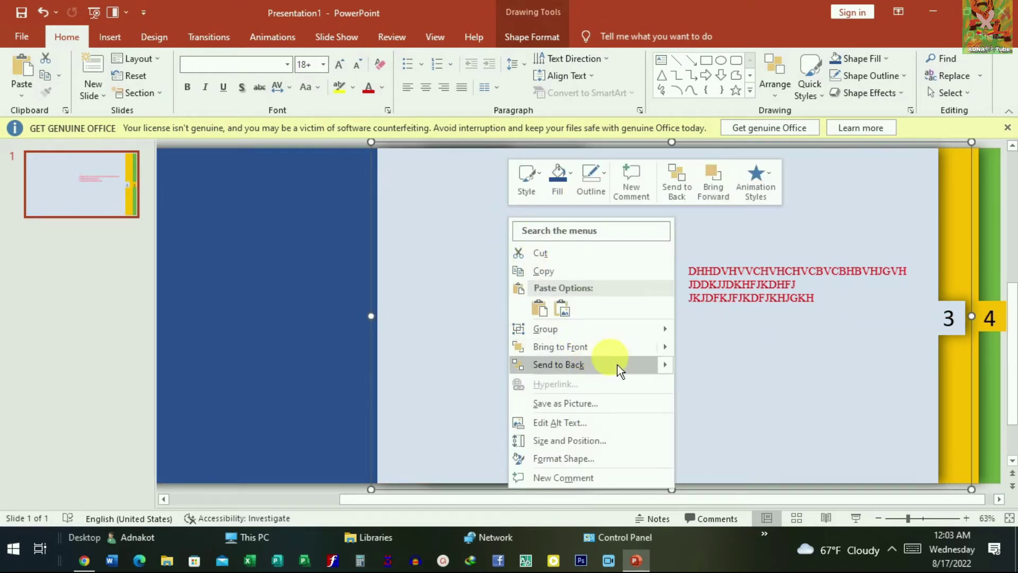
mouse_move(558, 364)
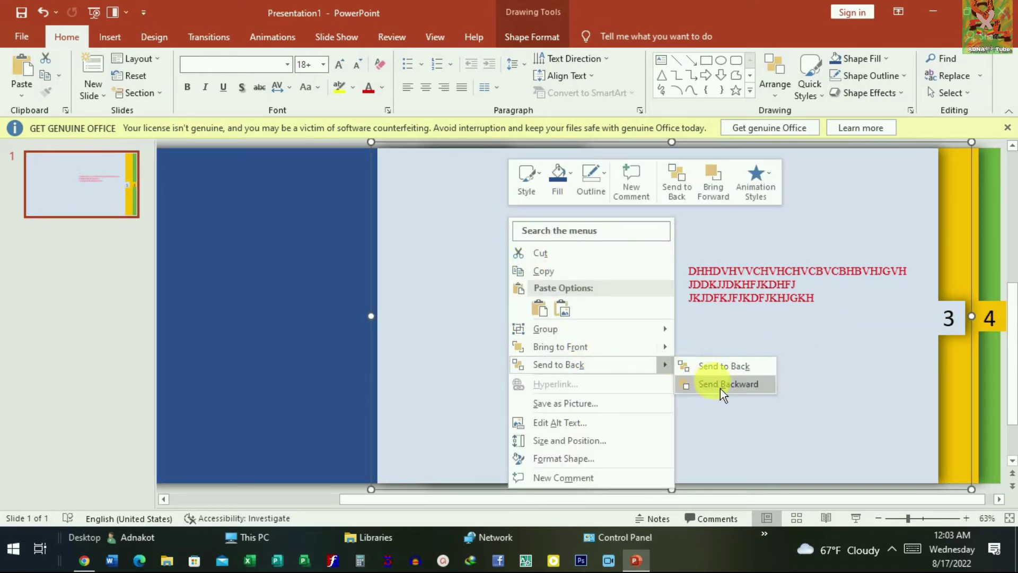
left_click(719, 388)
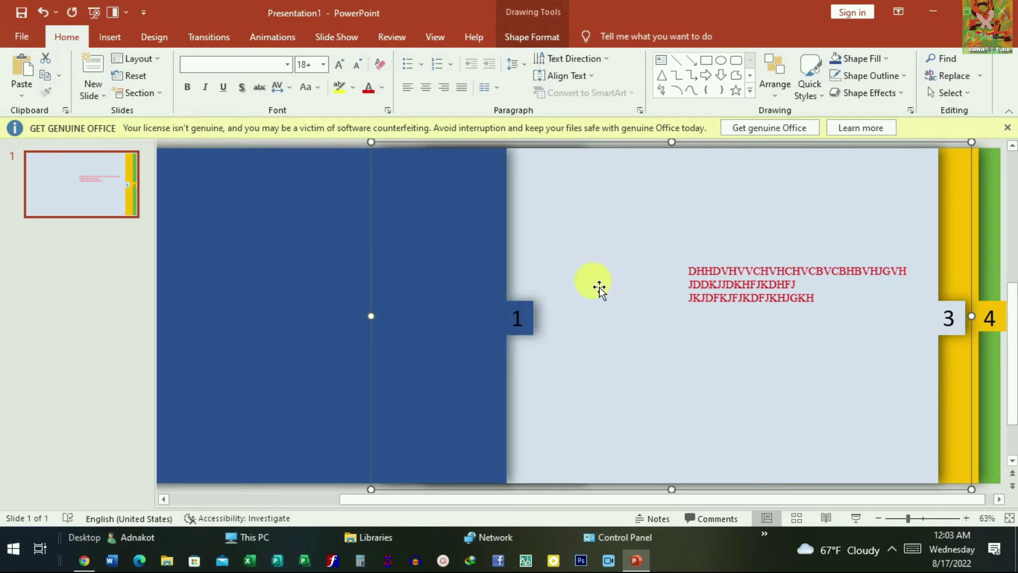
right_click(583, 249)
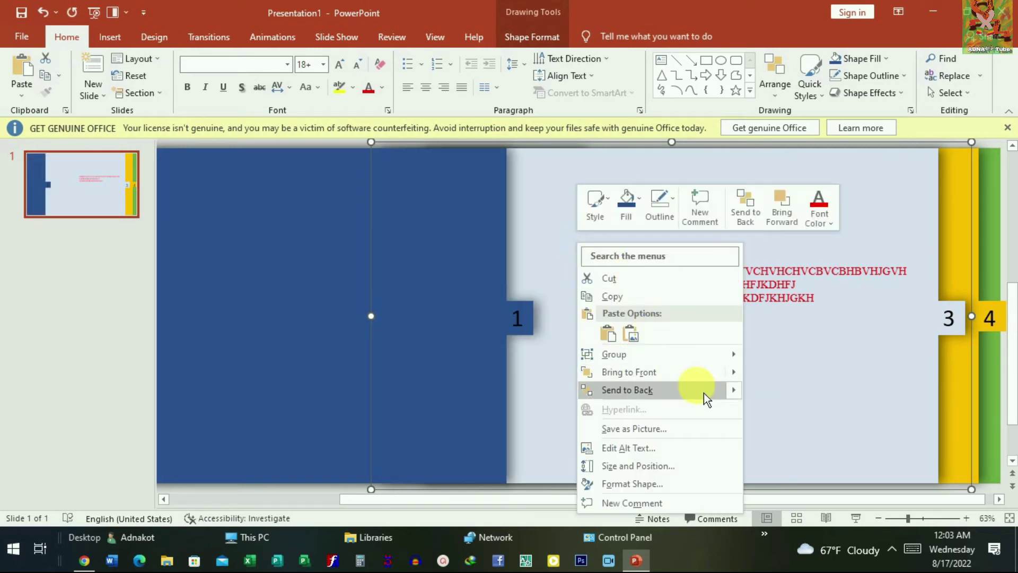
mouse_move(628, 390)
left_click(782, 413)
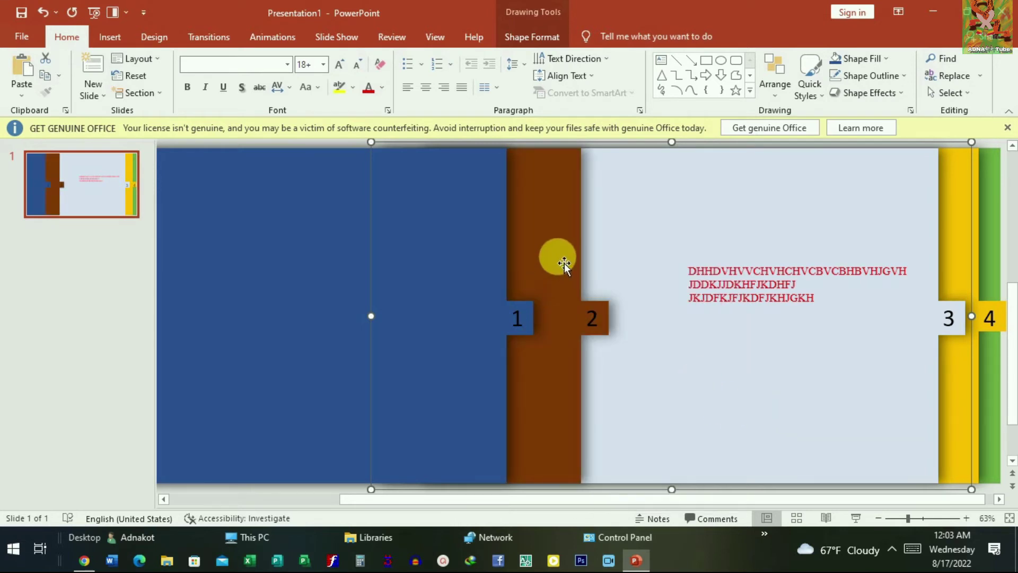
left_click_drag(562, 263, 884, 269)
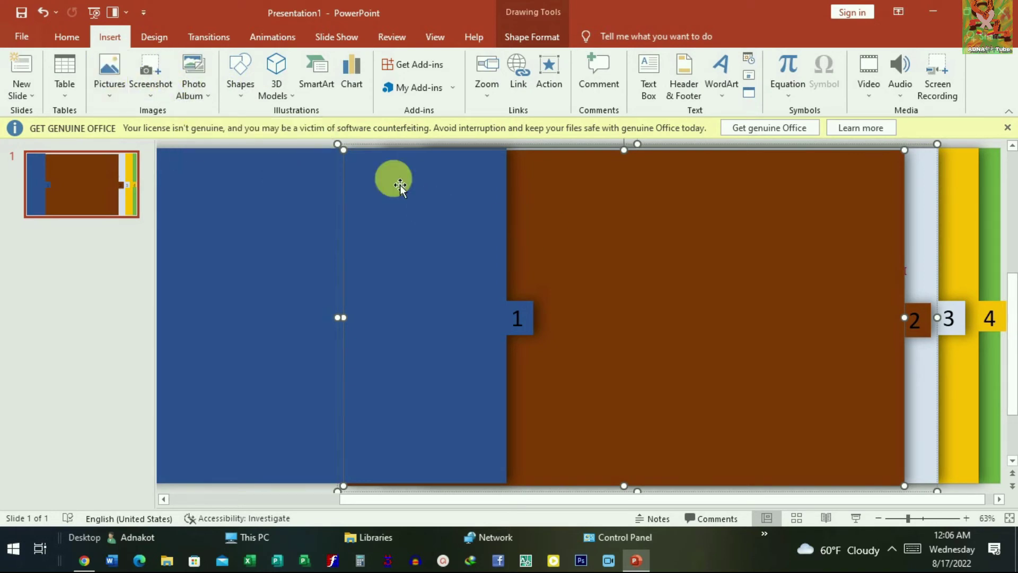
Open the Online 3D Models dialog from the Insert tab to browse model categories.
left_click(285, 80)
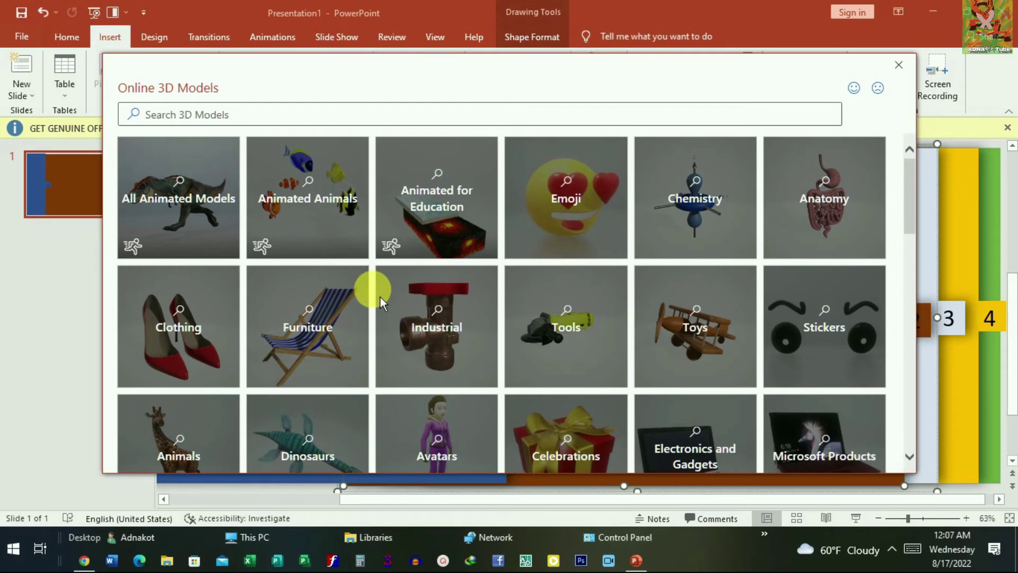
Insert the green-outfit boy from the Avatars 3D model category onto the slide.
scroll(381, 297, "down", 3)
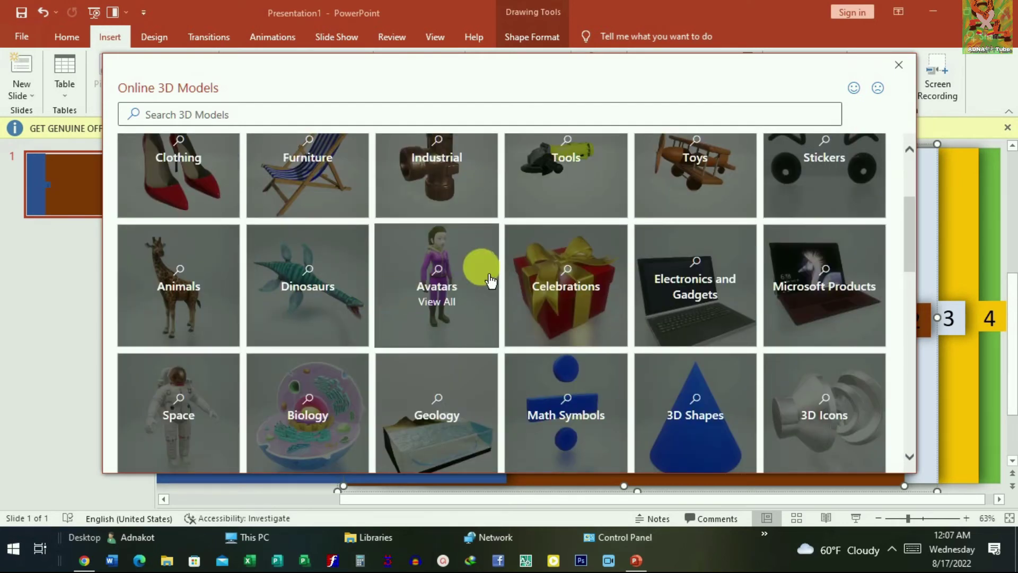
left_click(476, 286)
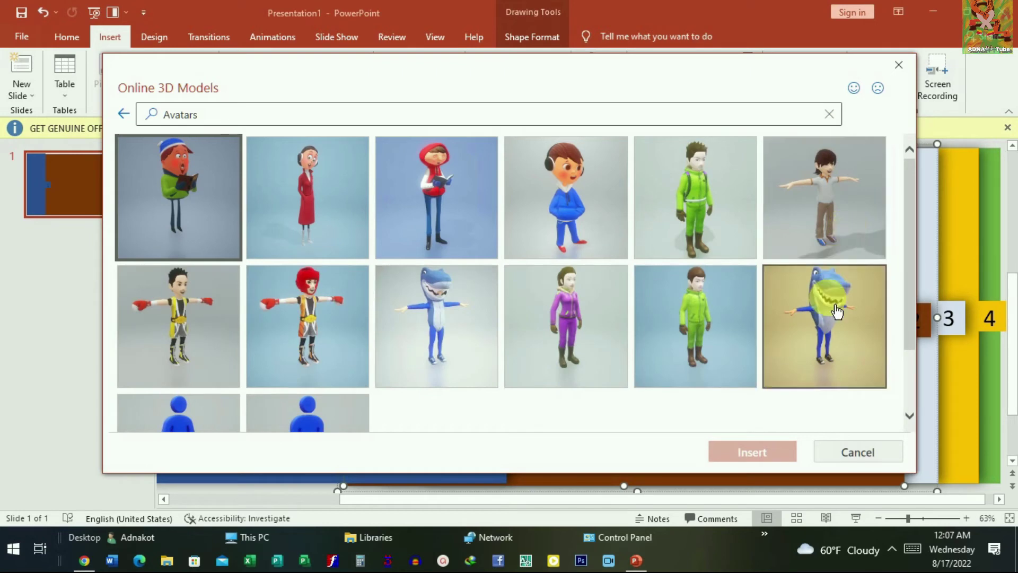
left_click(692, 335)
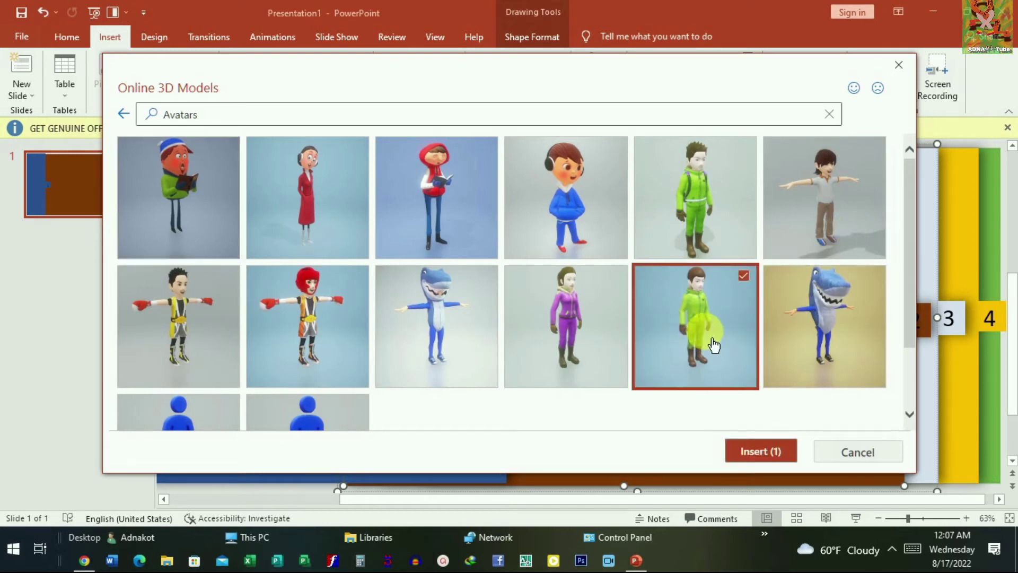
left_click(768, 460)
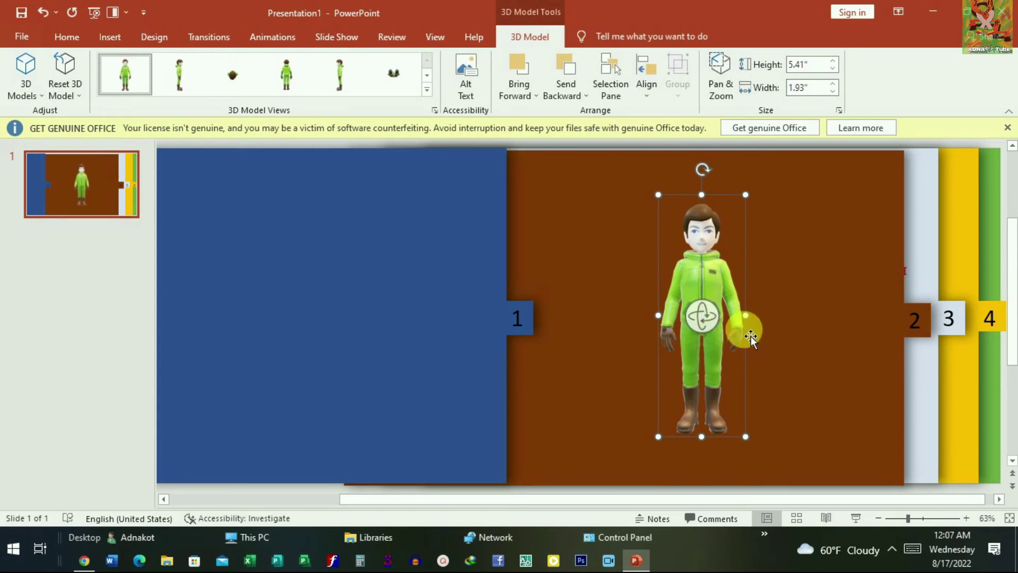
Shrink the avatar to about 4.32" by 1.53" and move it to the brown panel's right side.
left_click_drag(750, 325, 766, 326)
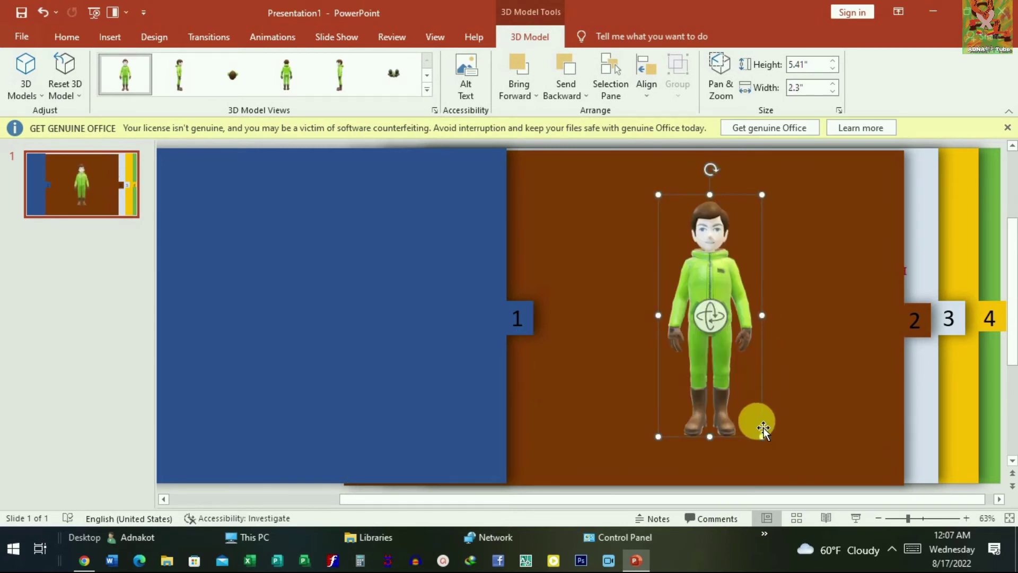
left_click_drag(762, 436, 752, 387)
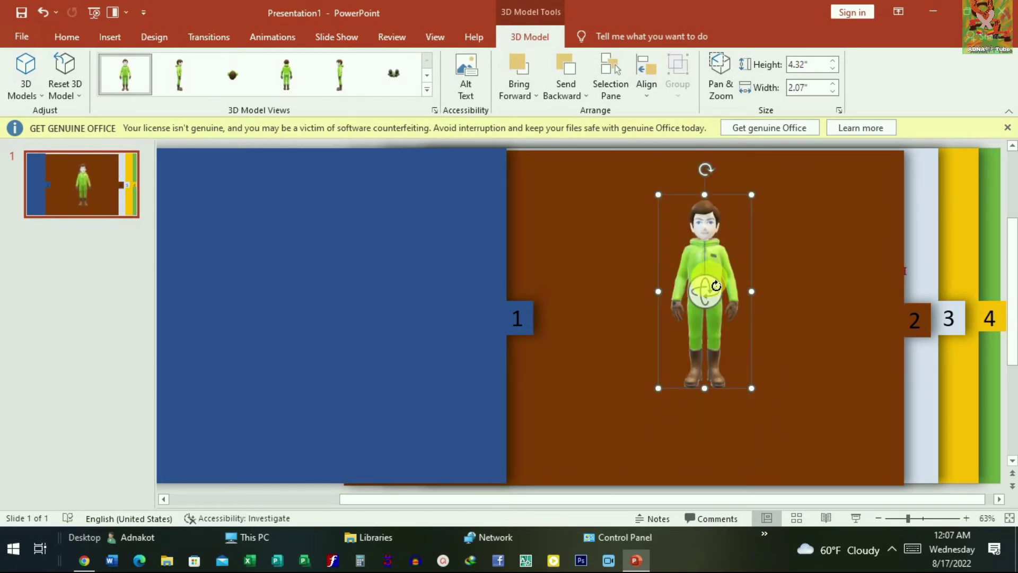
left_click(642, 275)
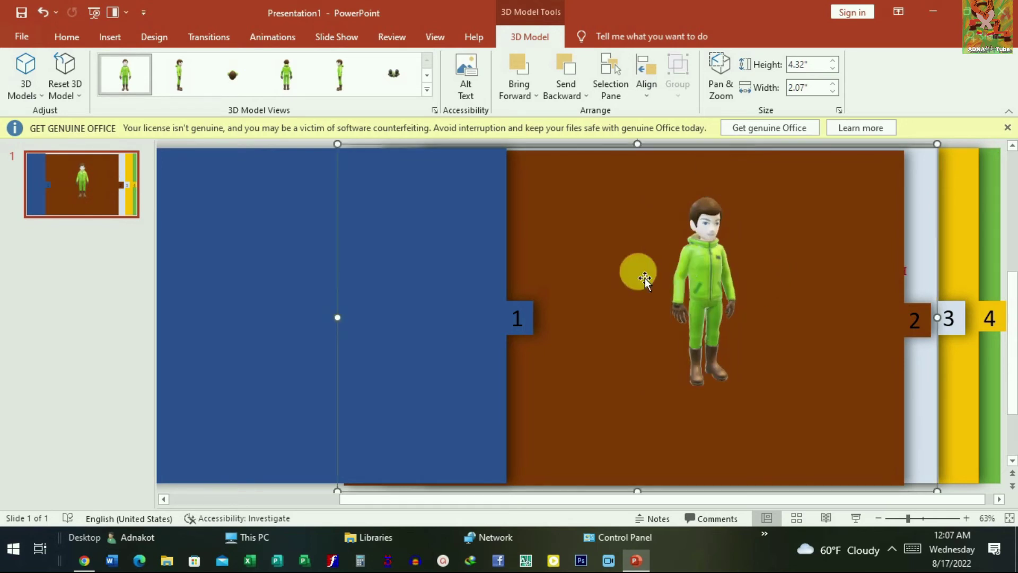
left_click_drag(714, 268, 840, 296)
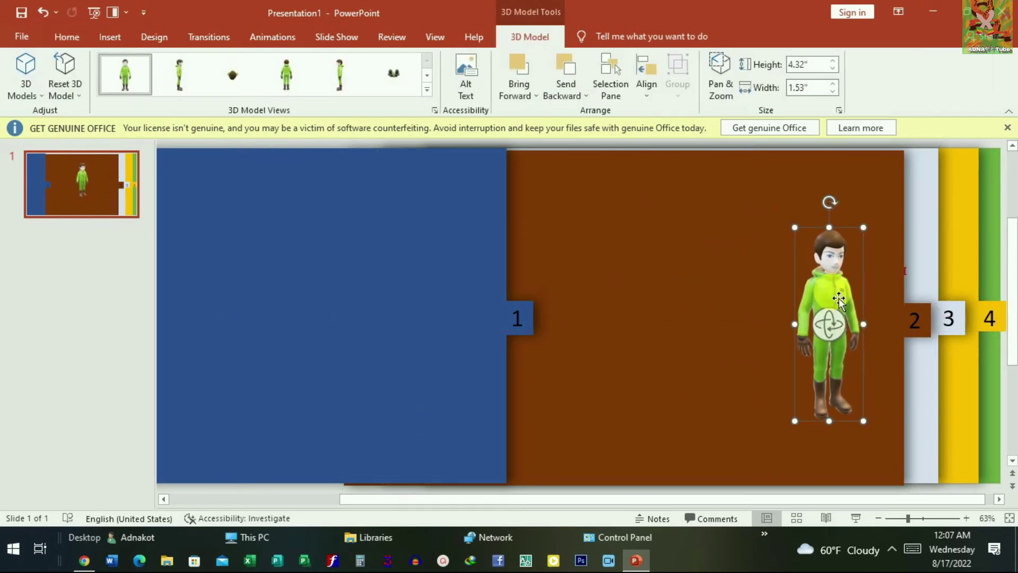
left_click(719, 204)
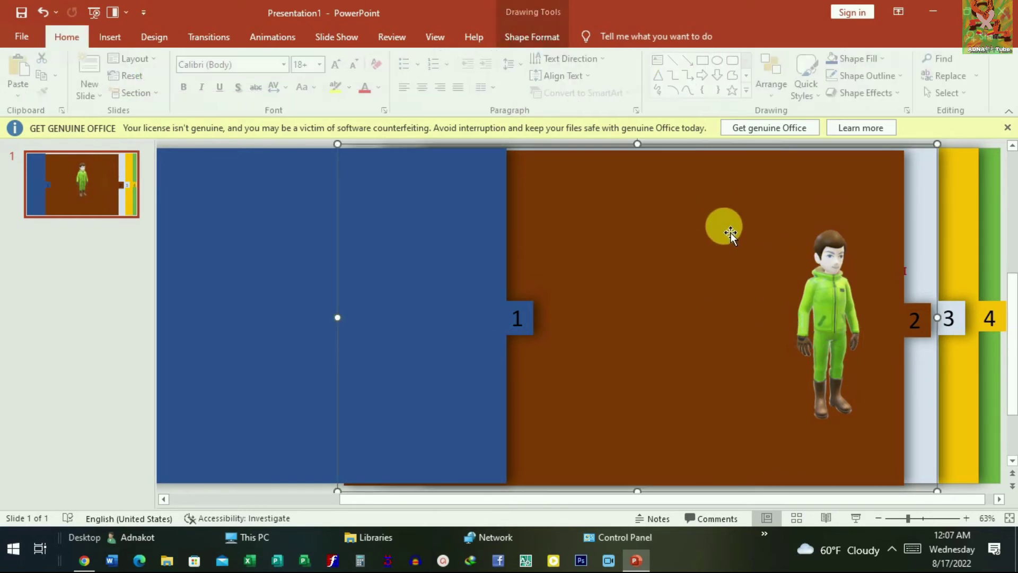
Select the brown panel together with the 3D avatar.
right_click(608, 230)
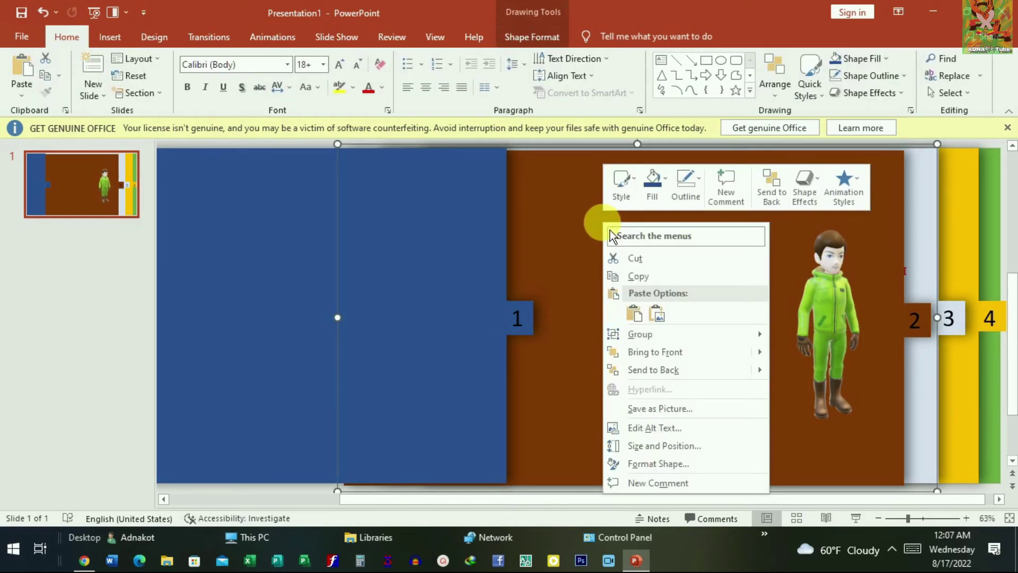
left_click(811, 355)
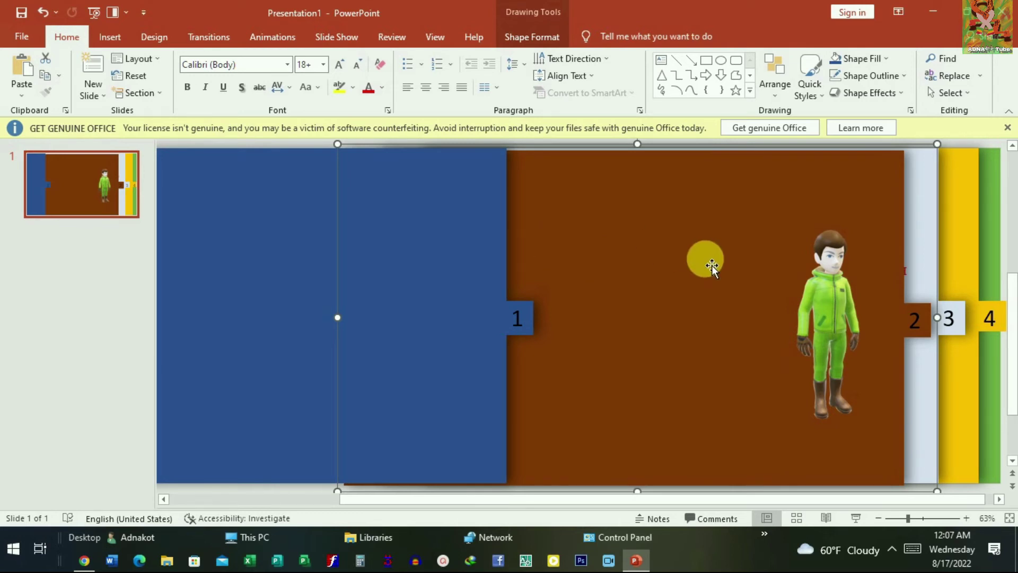
left_click(712, 265)
left_click(854, 310)
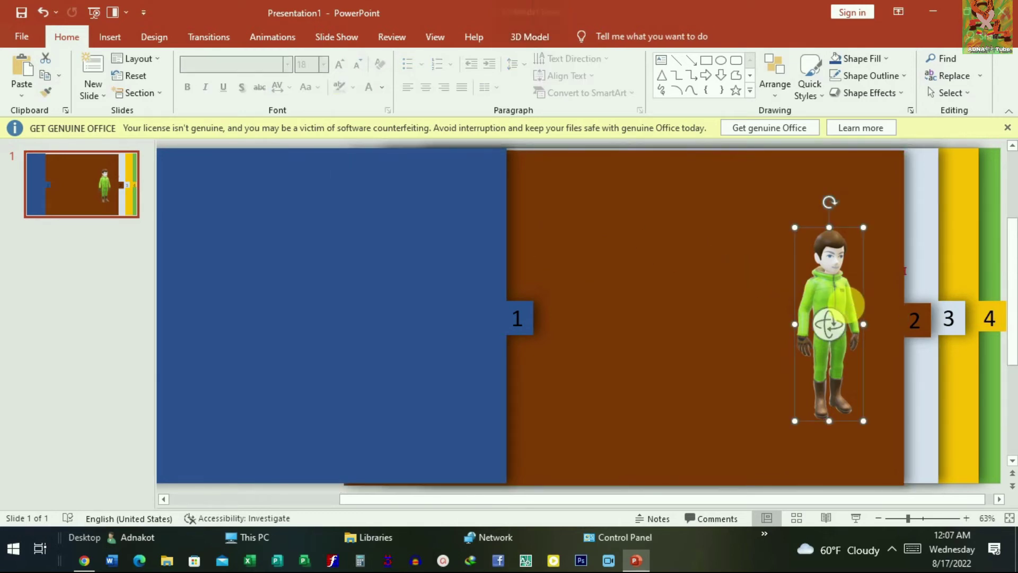
left_click(739, 265, "ctrl")
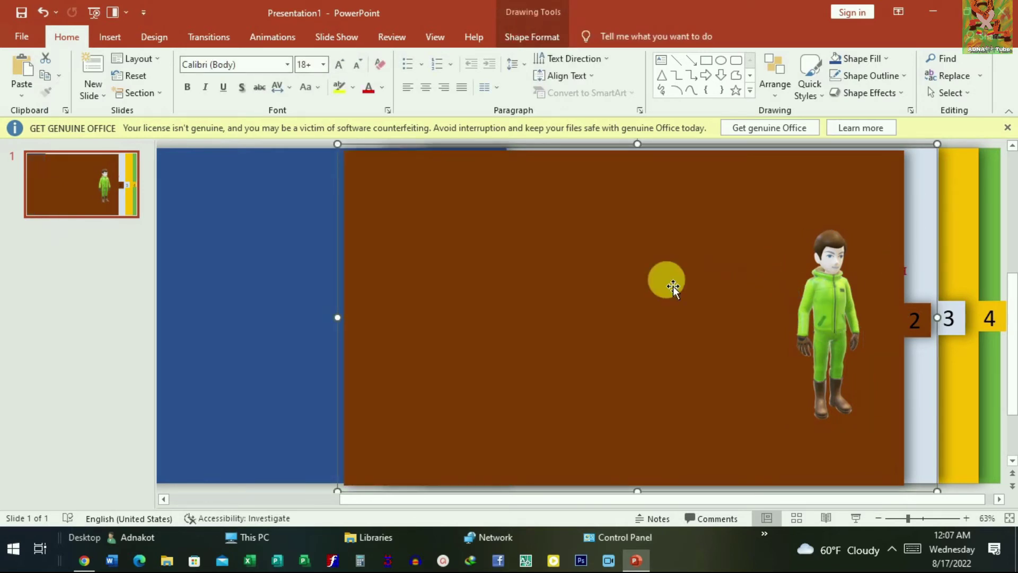
Send the brown panel behind blue panel 1 and stretch the blue panel across most of the slide.
right_click(530, 194)
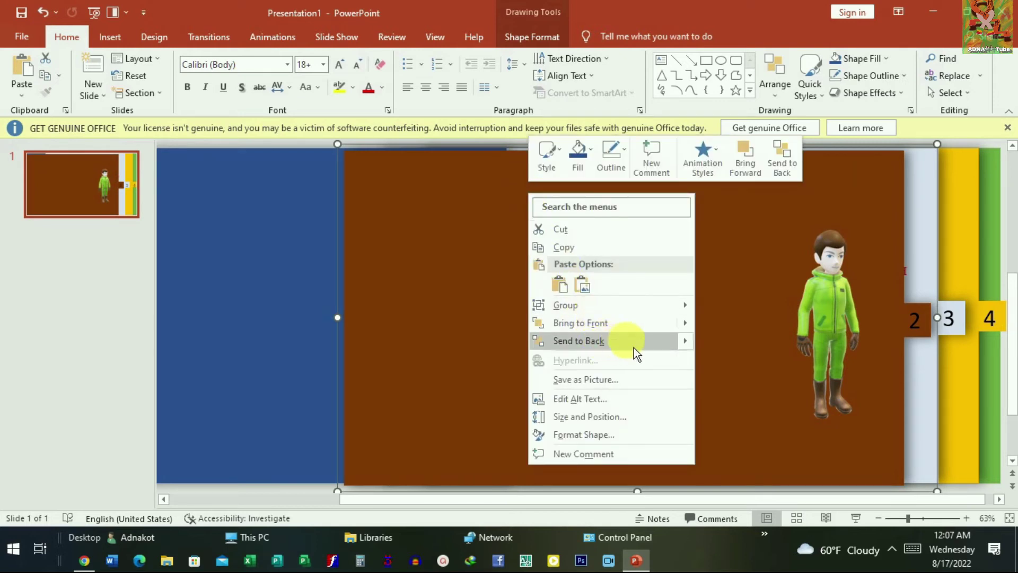
mouse_move(605, 341)
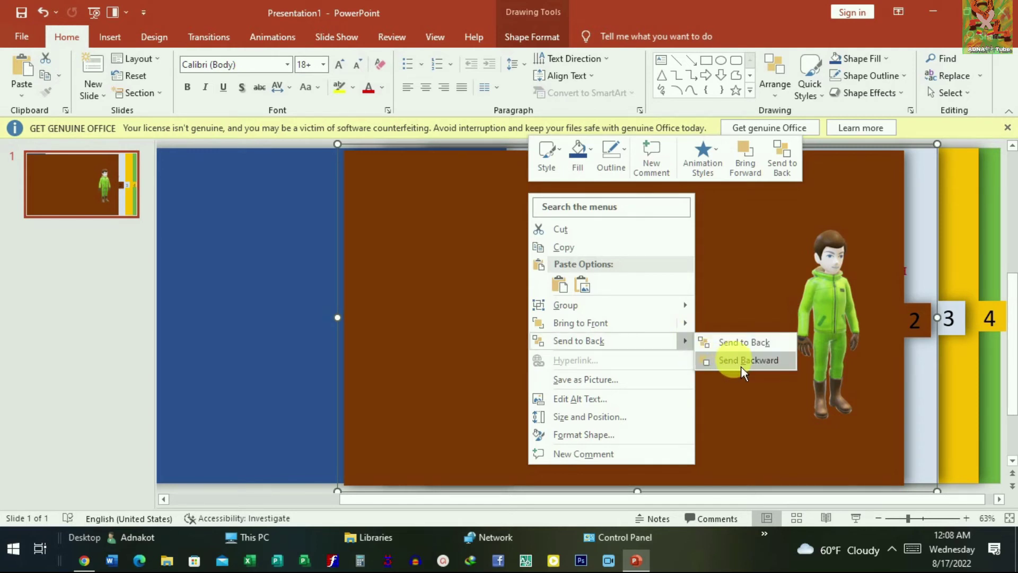
left_click(742, 360)
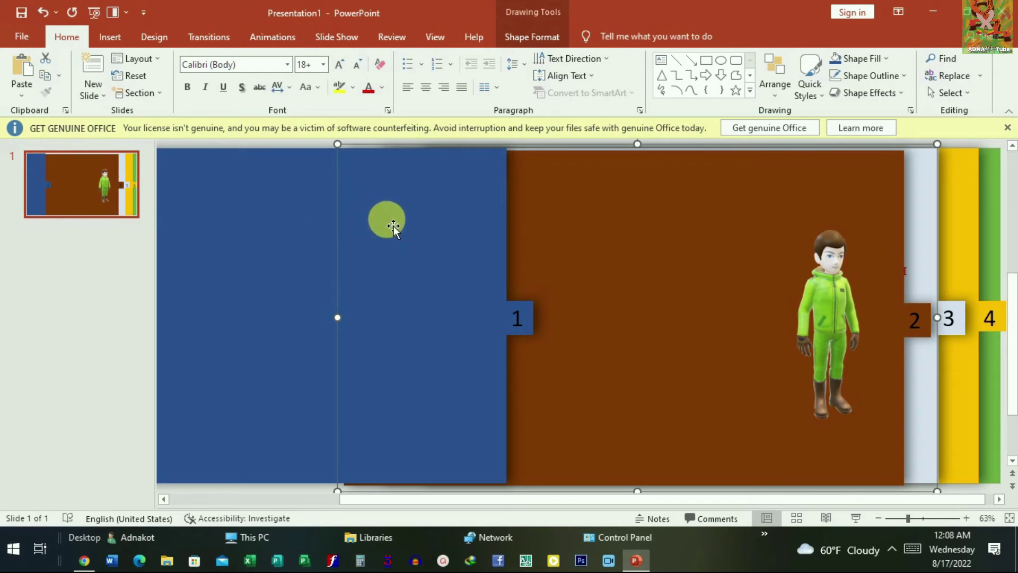
left_click_drag(398, 225, 726, 217)
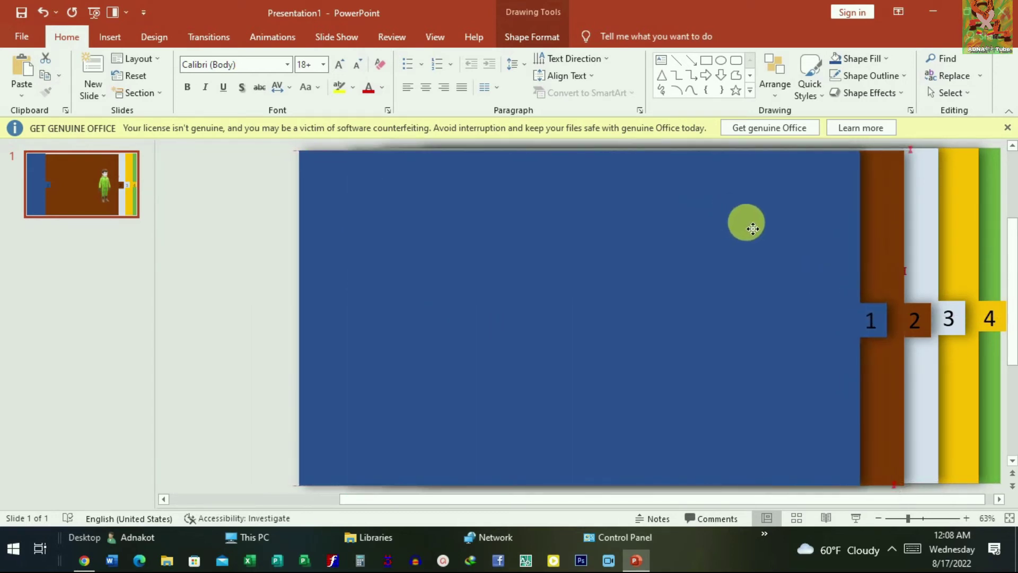
left_click(747, 226)
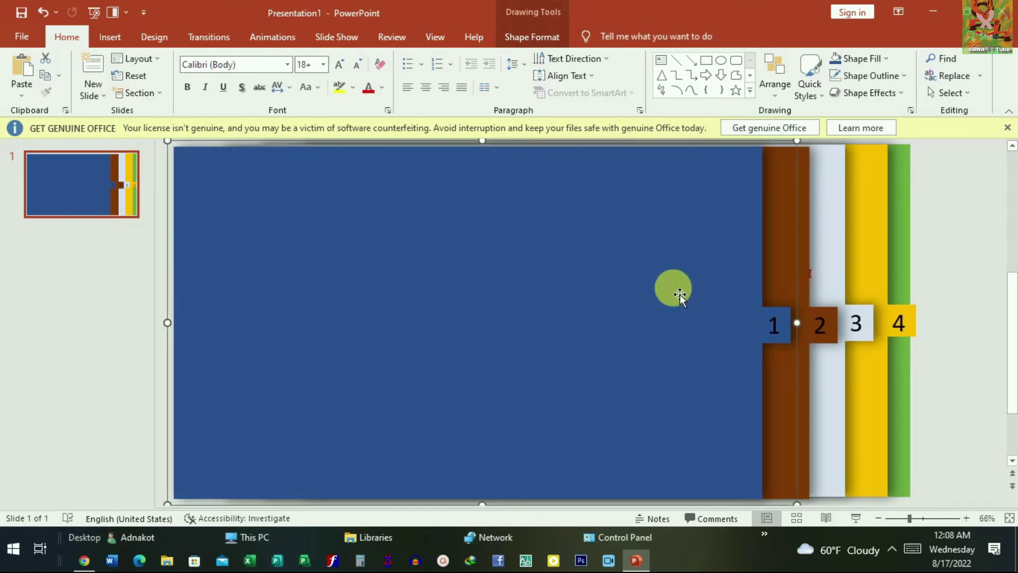
left_click(128, 44)
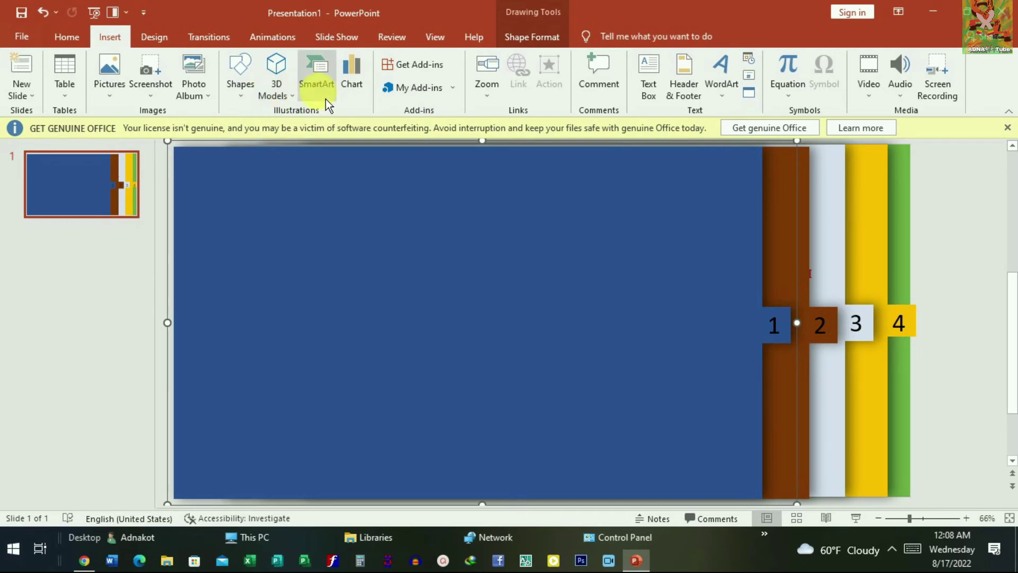
Browse Online Pictures and bring up the Dog category of Creative Commons photos.
left_click(112, 81)
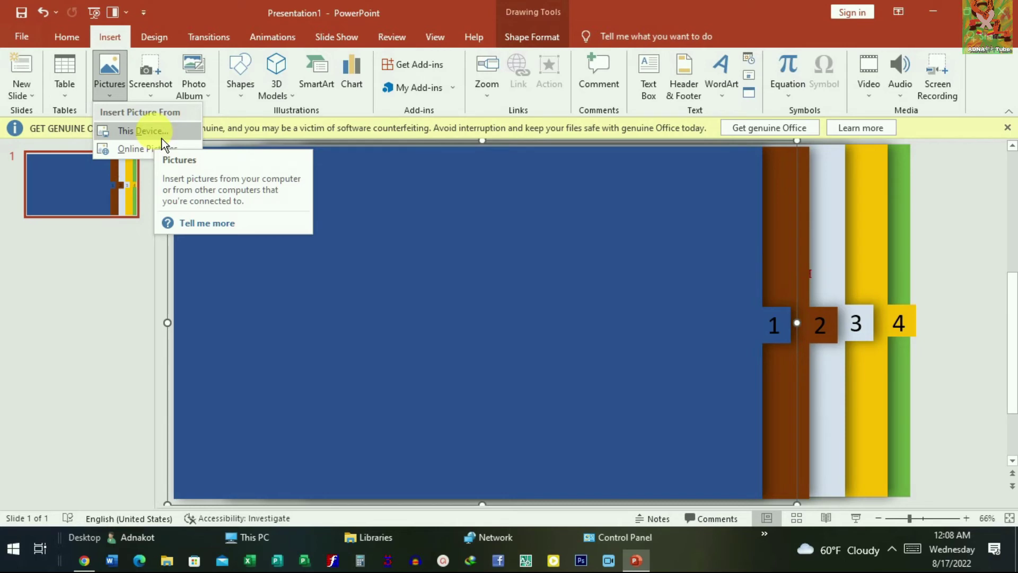
left_click(167, 153)
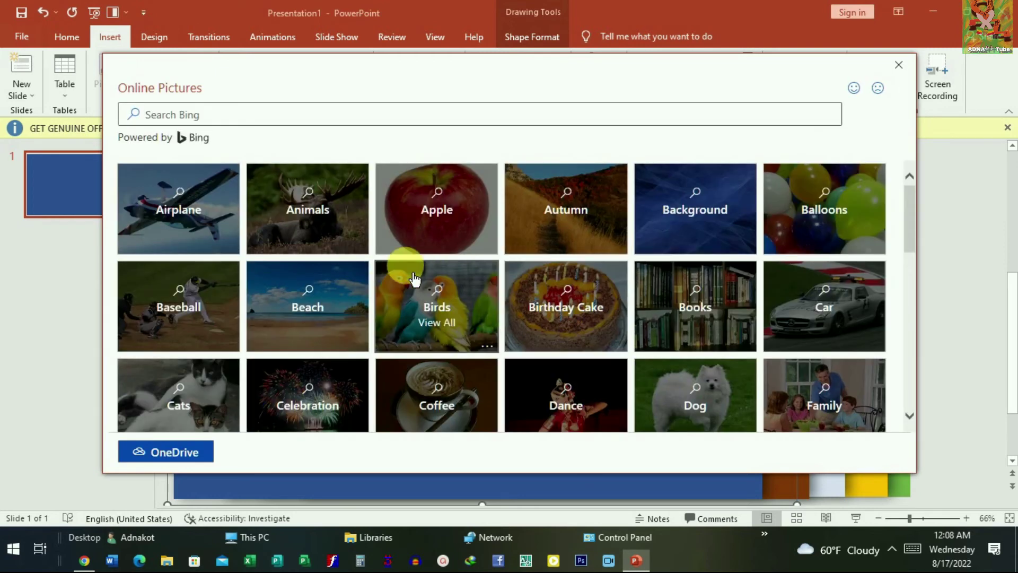
scroll(325, 295, "down", 1)
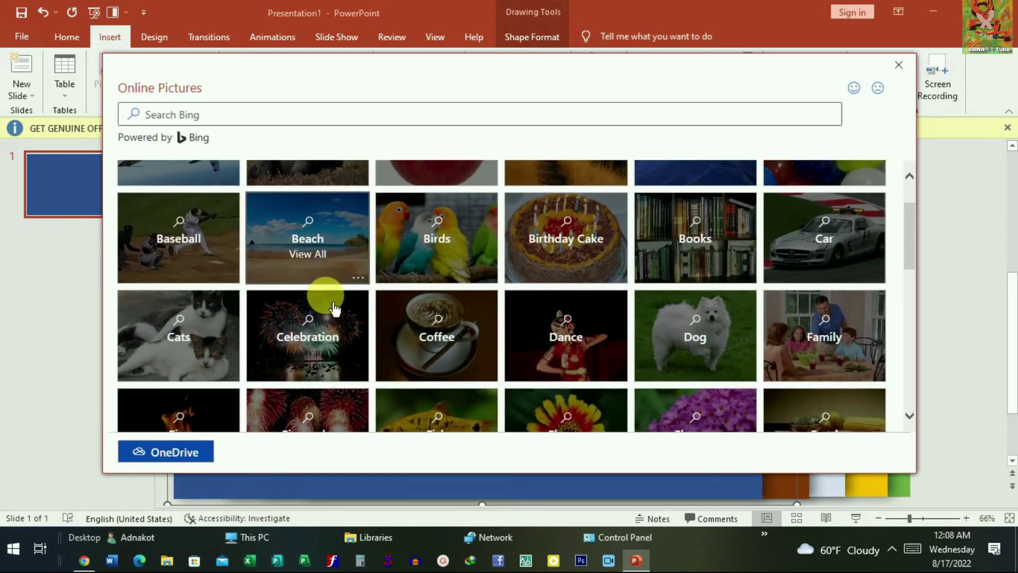
scroll(415, 304, "down", 1)
scroll(415, 304, "down", 1)
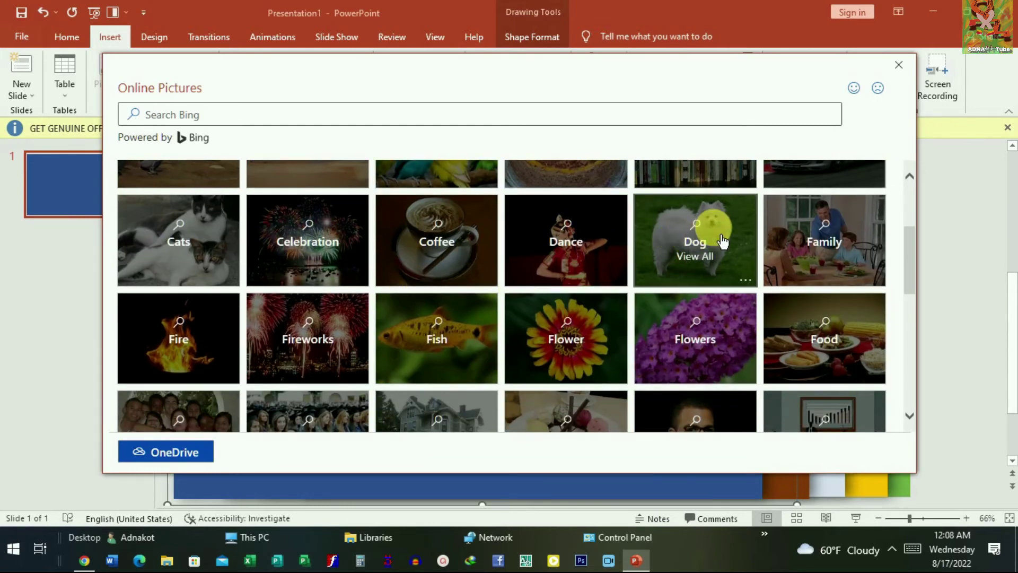
left_click(722, 241)
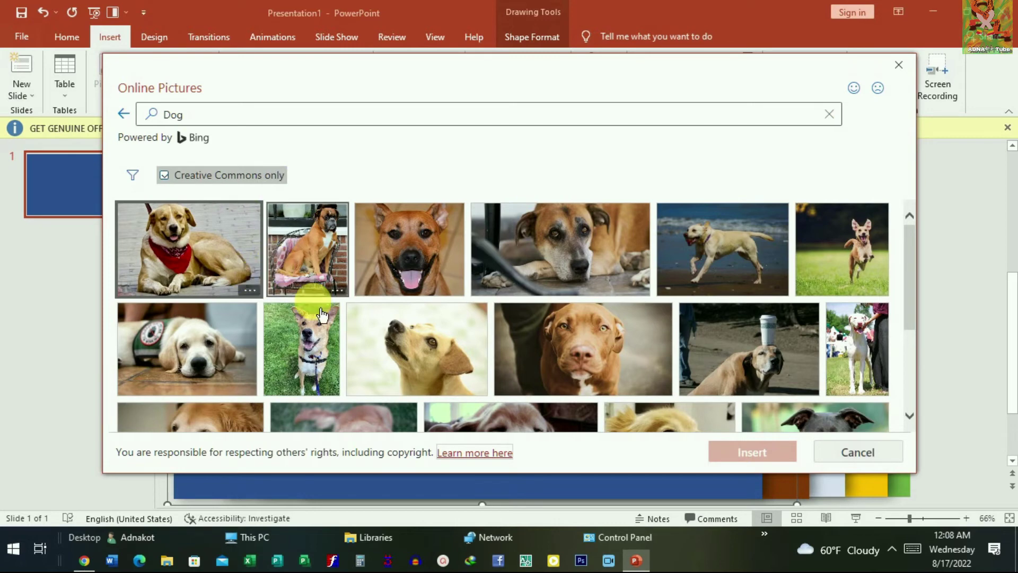
Pick a smiling dog photo from the results and insert it on the slide.
scroll(692, 336, "down", 2)
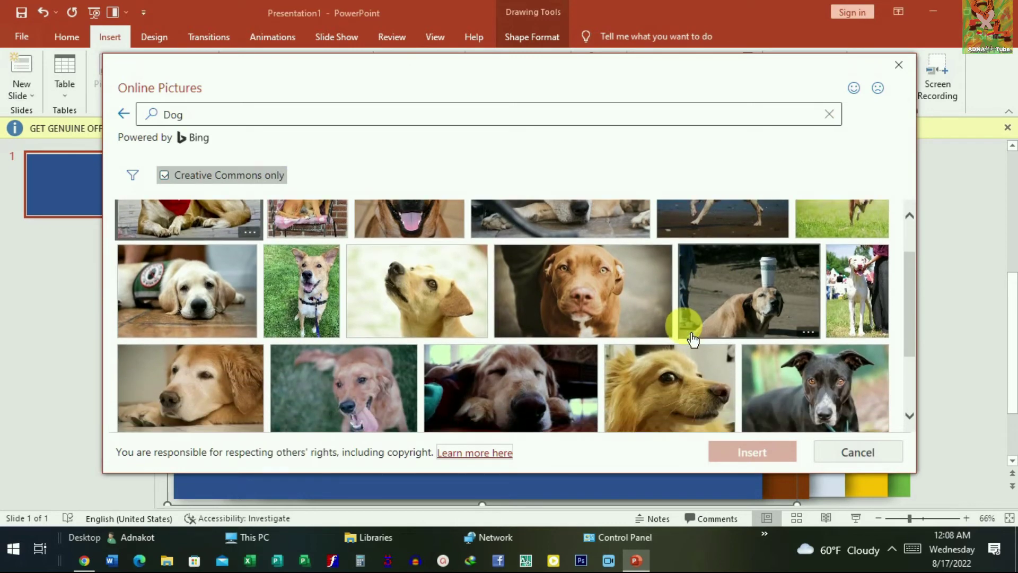
scroll(259, 302, "down", 2)
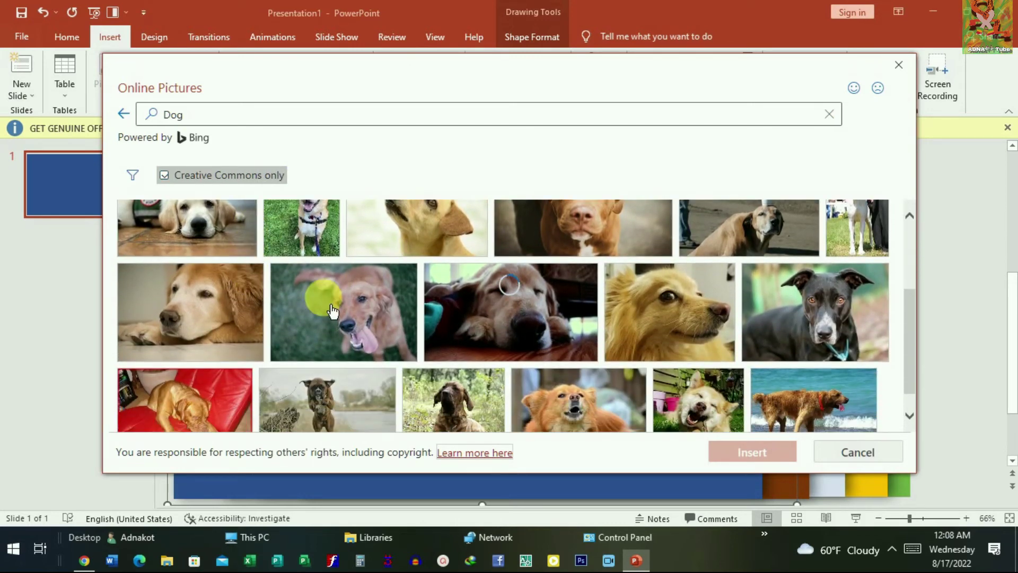
scroll(344, 328, "down", 1)
scroll(382, 342, "down", 1)
scroll(458, 342, "up", 2)
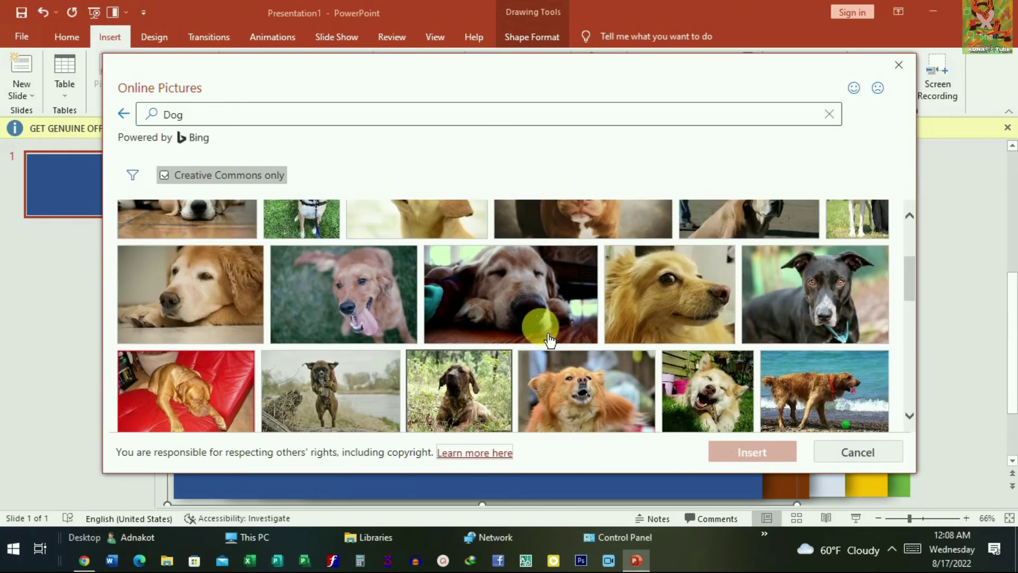
left_click(732, 398)
left_click(784, 453)
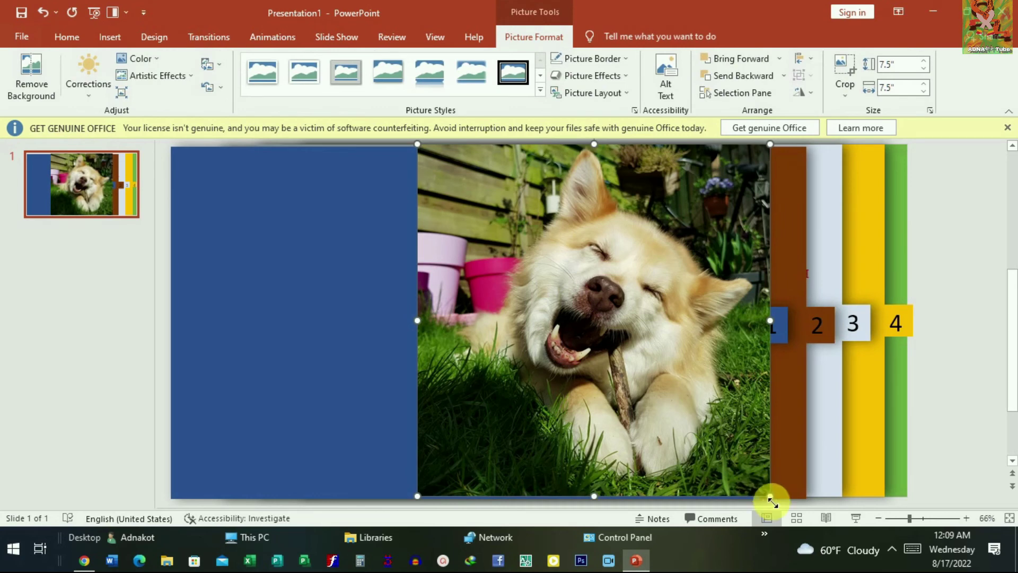
Resize the dog photo to 6.59 inches and place it inside the blue panel.
left_click_drag(769, 496, 728, 453)
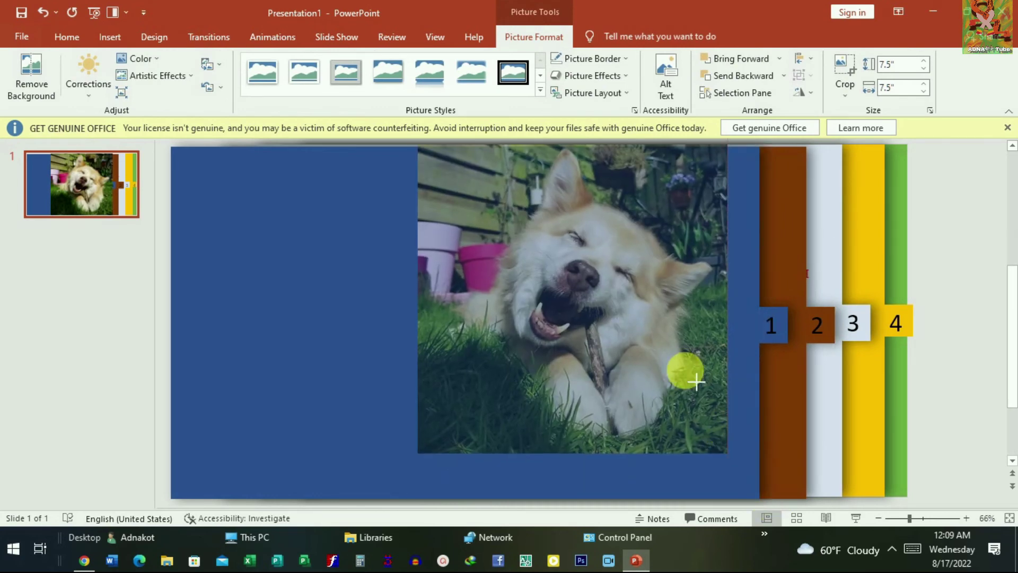
left_click_drag(637, 282, 669, 302)
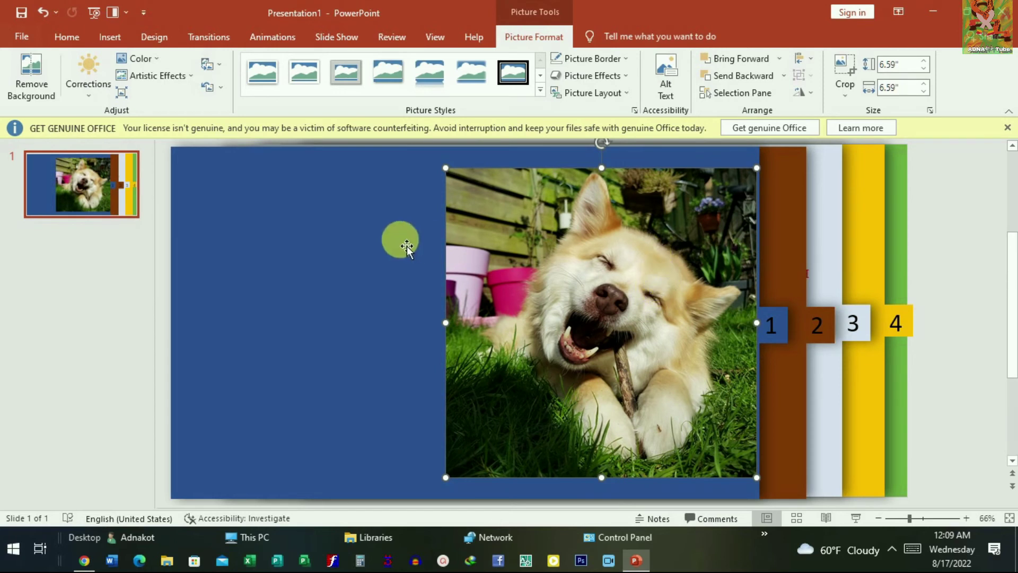
left_click(390, 251)
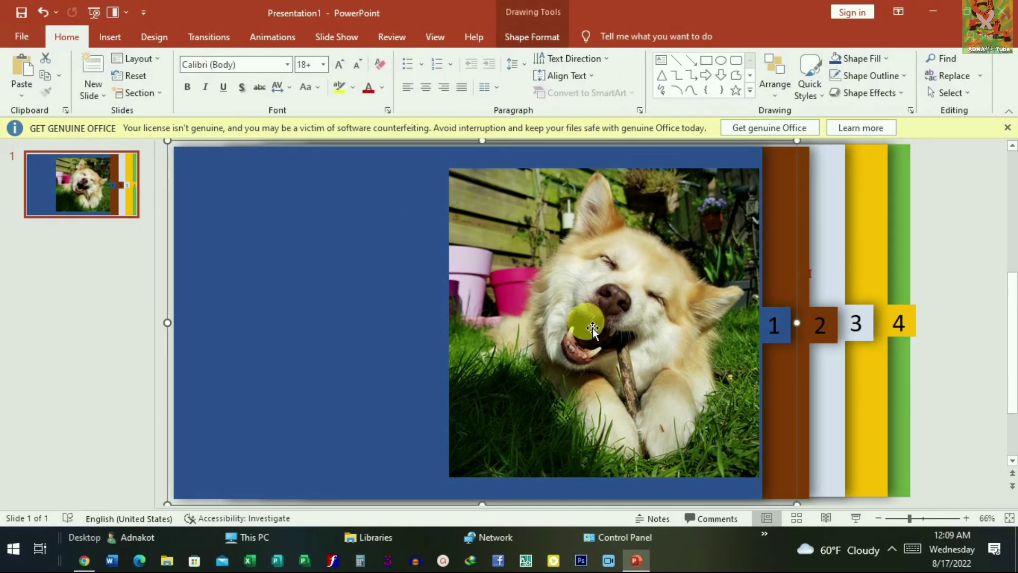
Select all slide objects and shift the panel stack left so green fills the right.
key("ctrl+a")
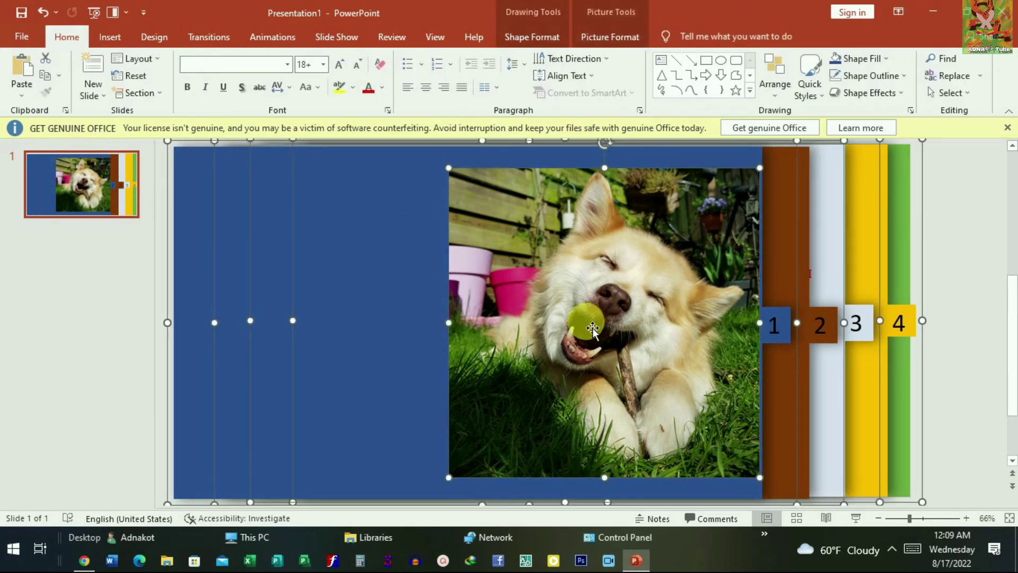
left_click_drag(664, 345, 354, 335)
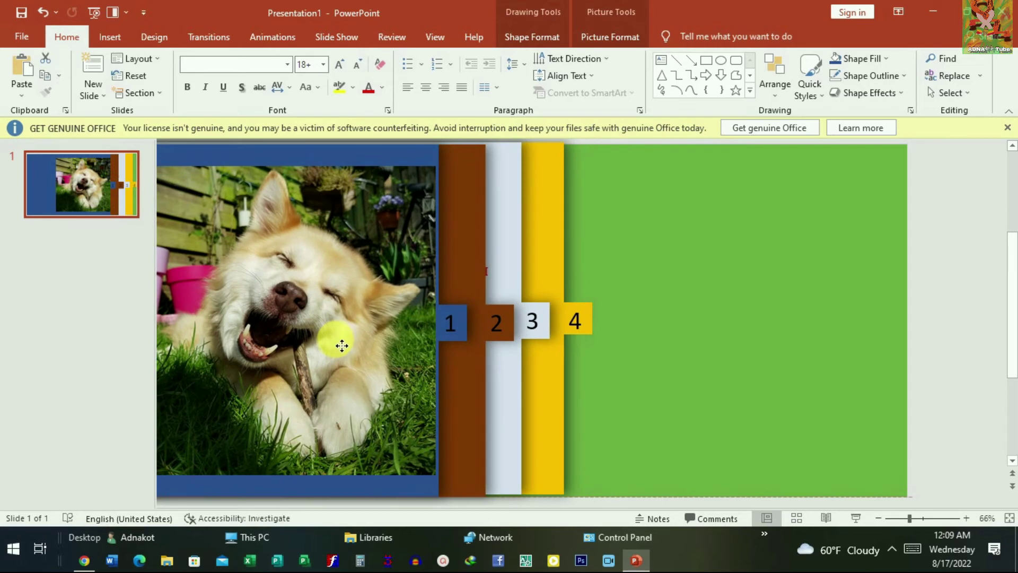
left_click_drag(354, 335, 340, 346)
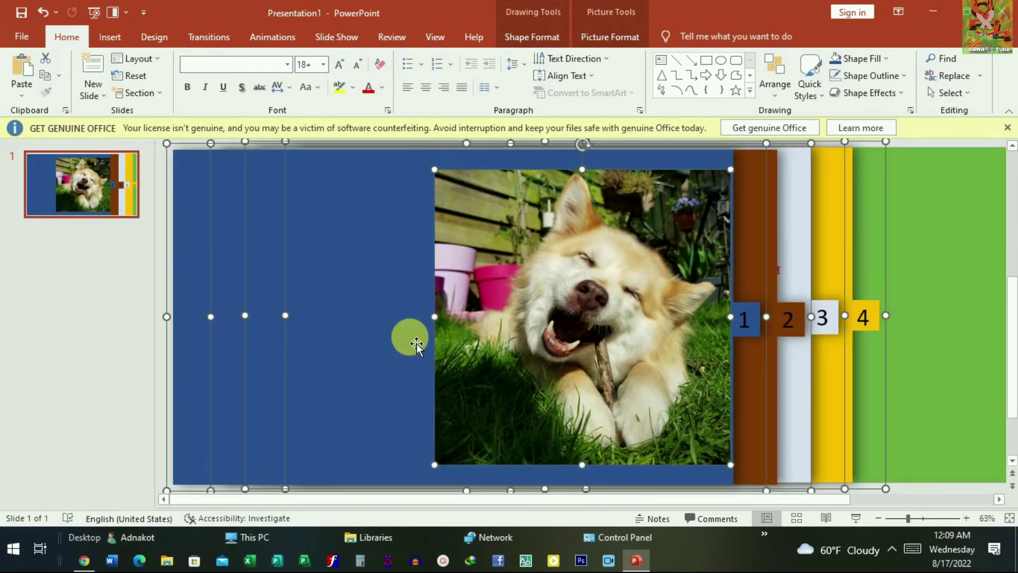
mouse_move(767, 310)
left_mouse_down()
mouse_move(669, 284)
mouse_move(706, 276)
left_mouse_up()
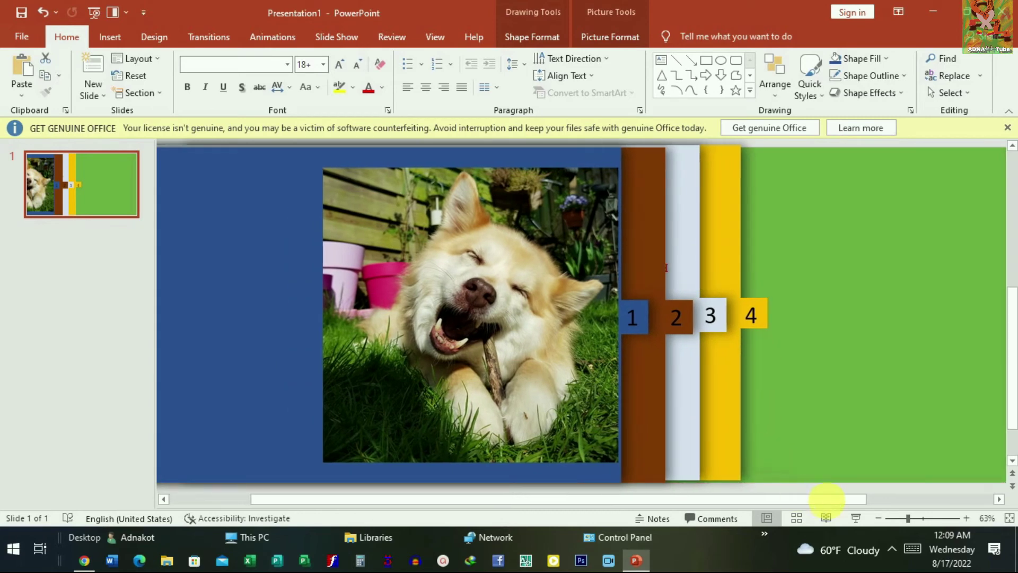
left_click(998, 499)
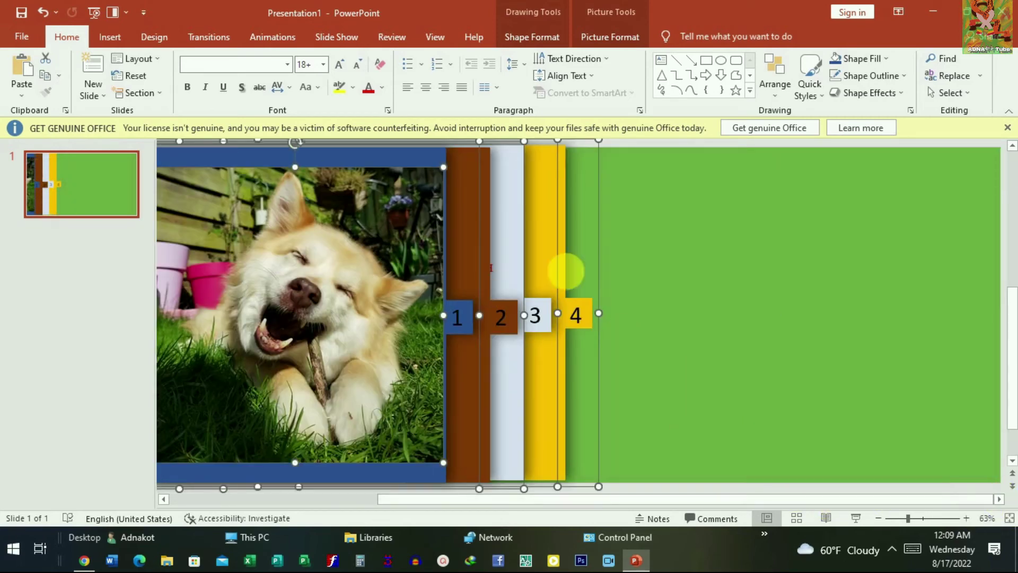
left_click(660, 269)
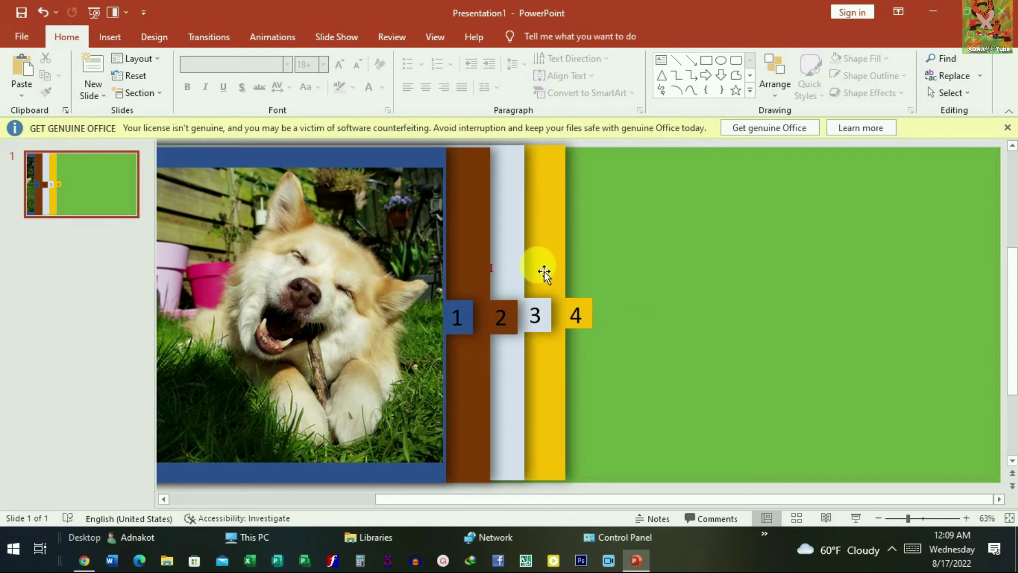
left_click(550, 244)
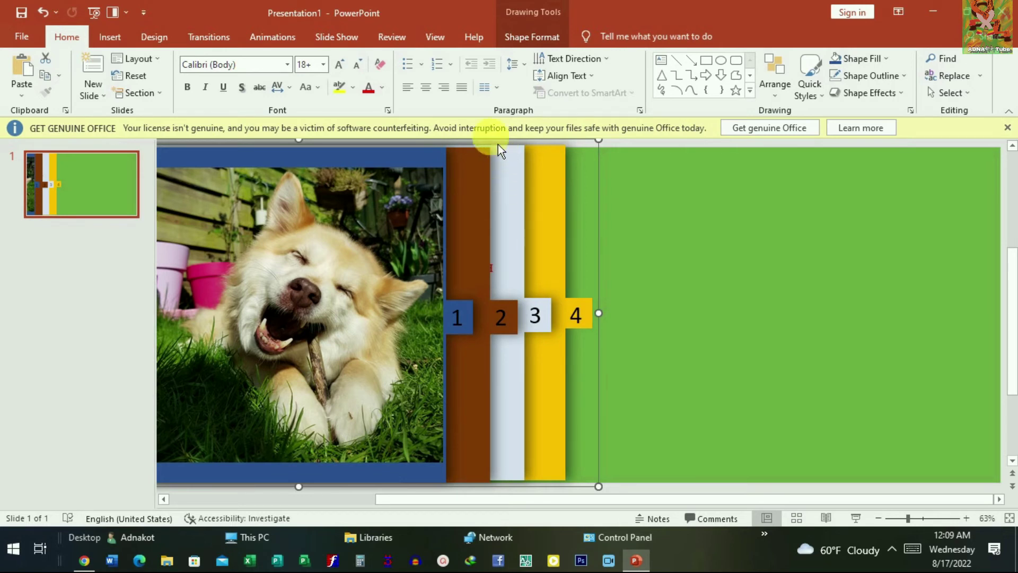
Give yellow panel 4 a rightward Lines motion path and slide it right to reveal the chart.
left_click(291, 42)
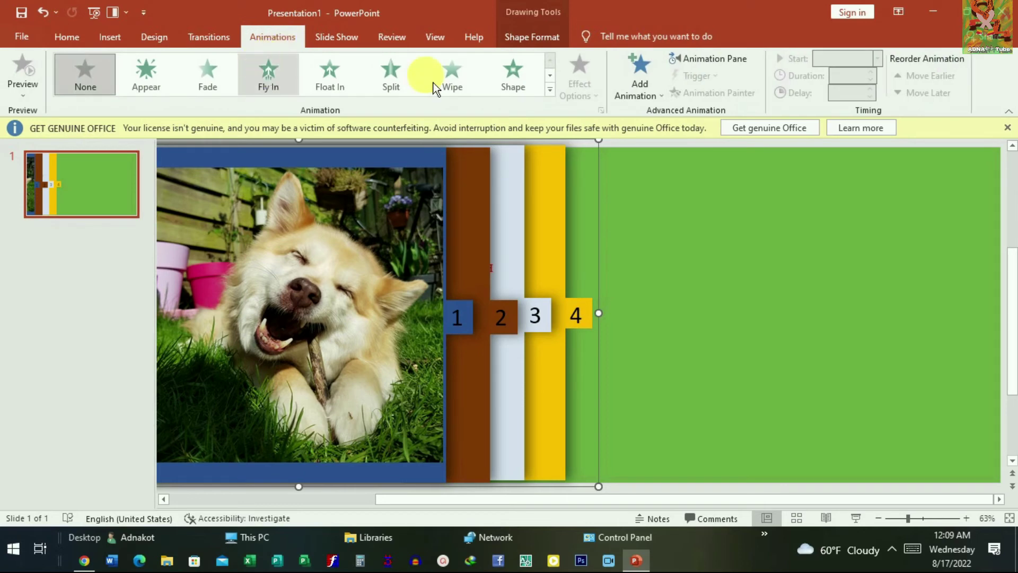
left_click(550, 90)
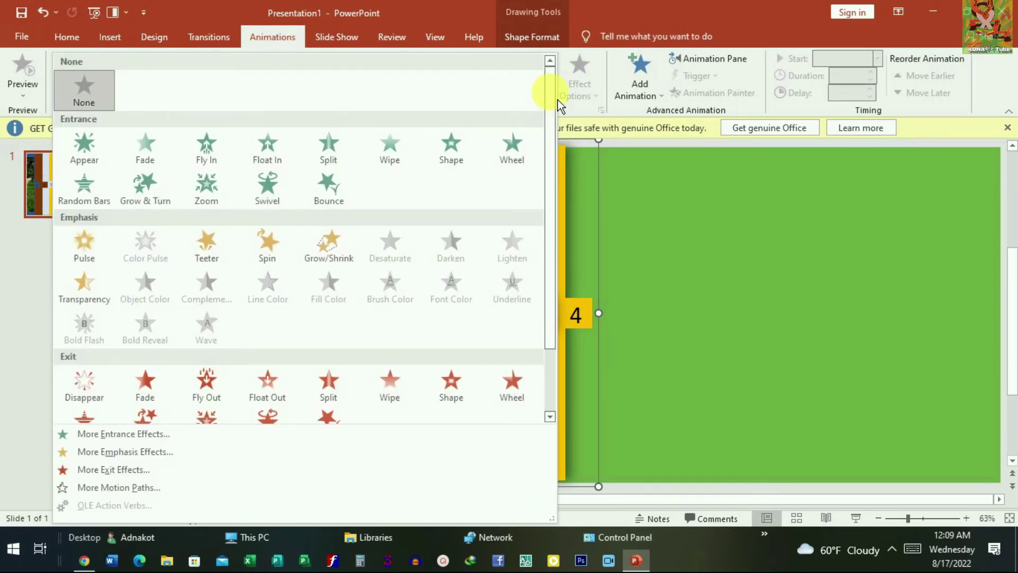
scroll(201, 326, "down", 2)
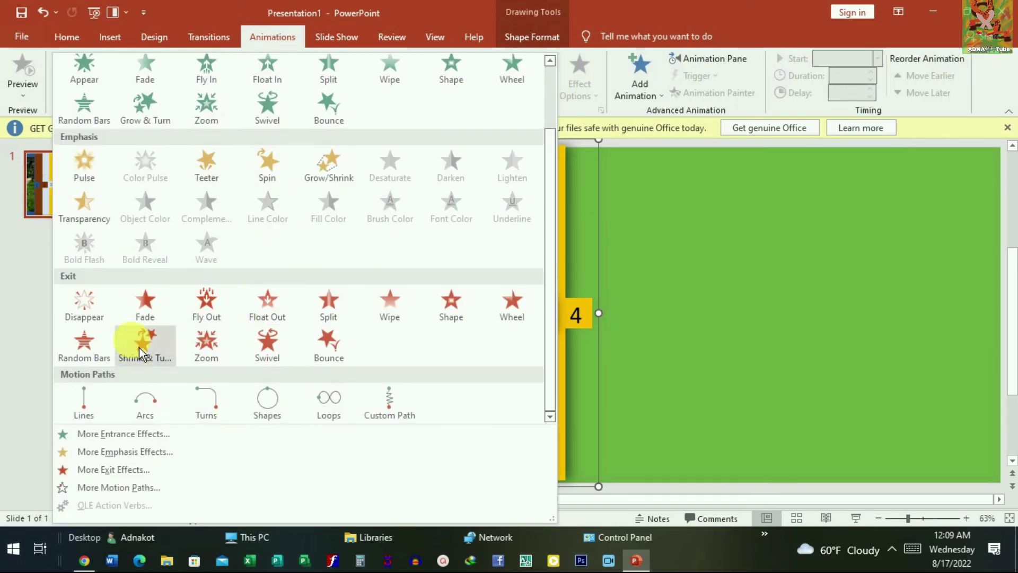
left_click(91, 411)
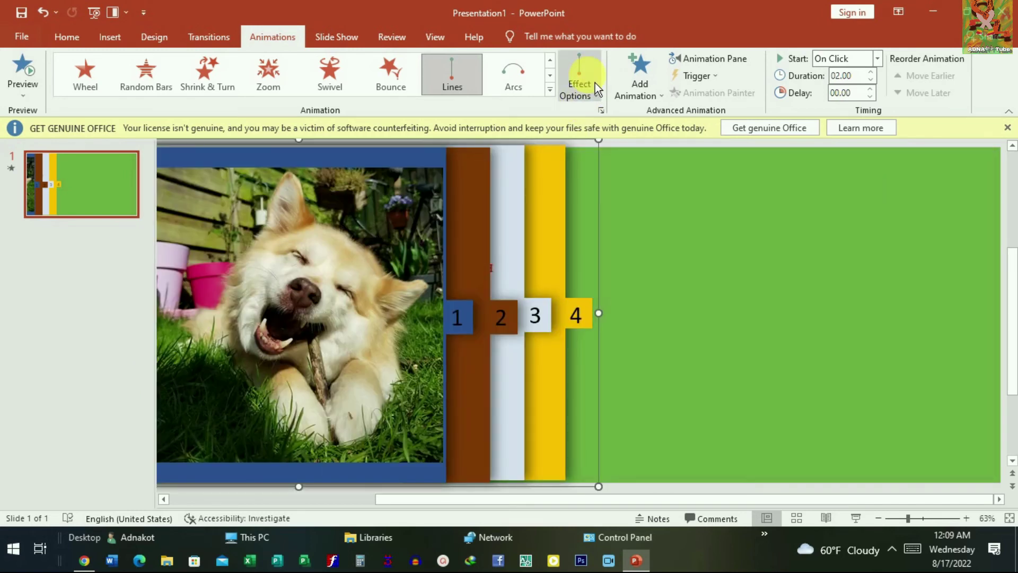
left_click(595, 84)
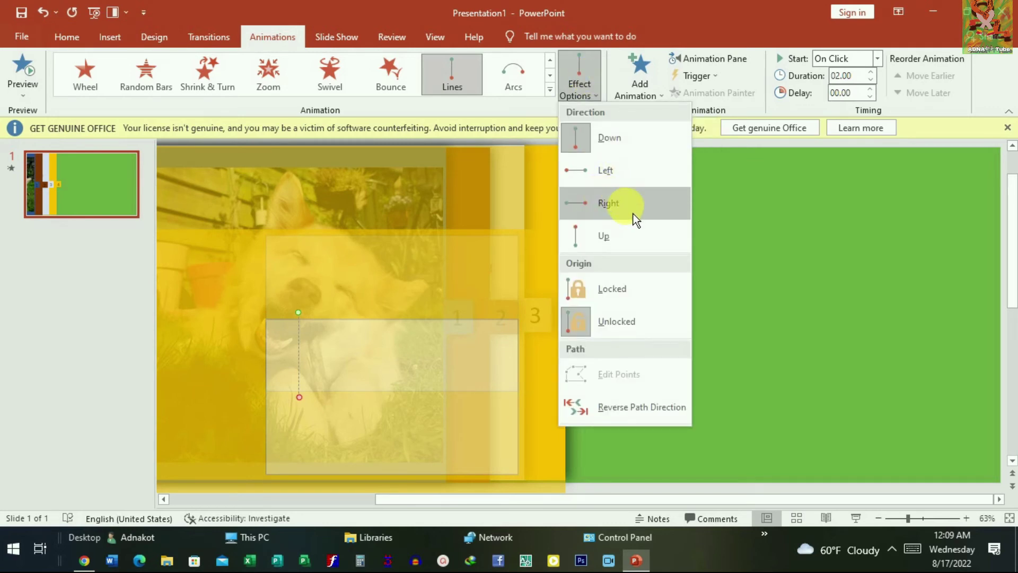
left_click(634, 214)
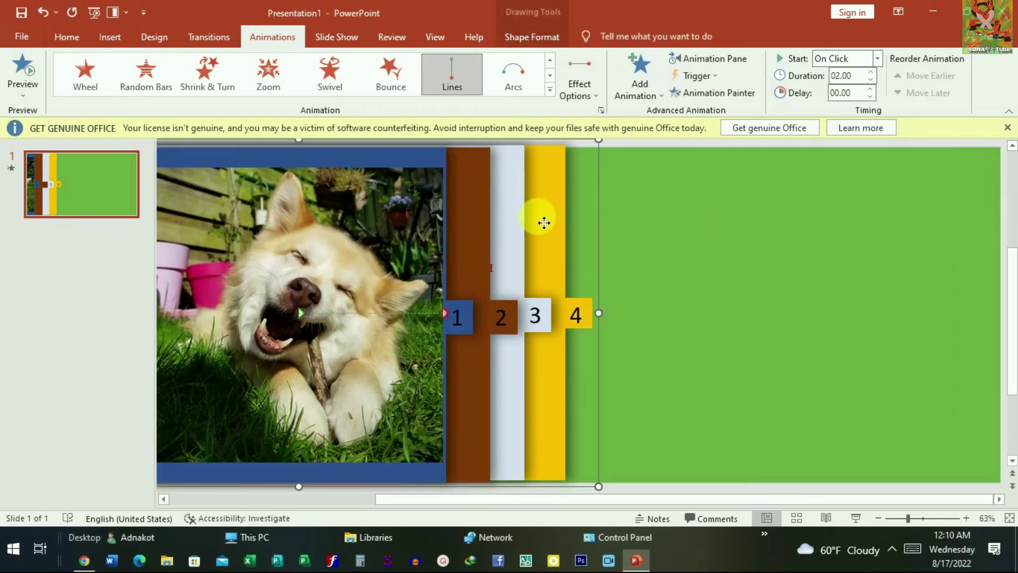
left_click_drag(546, 222, 691, 226)
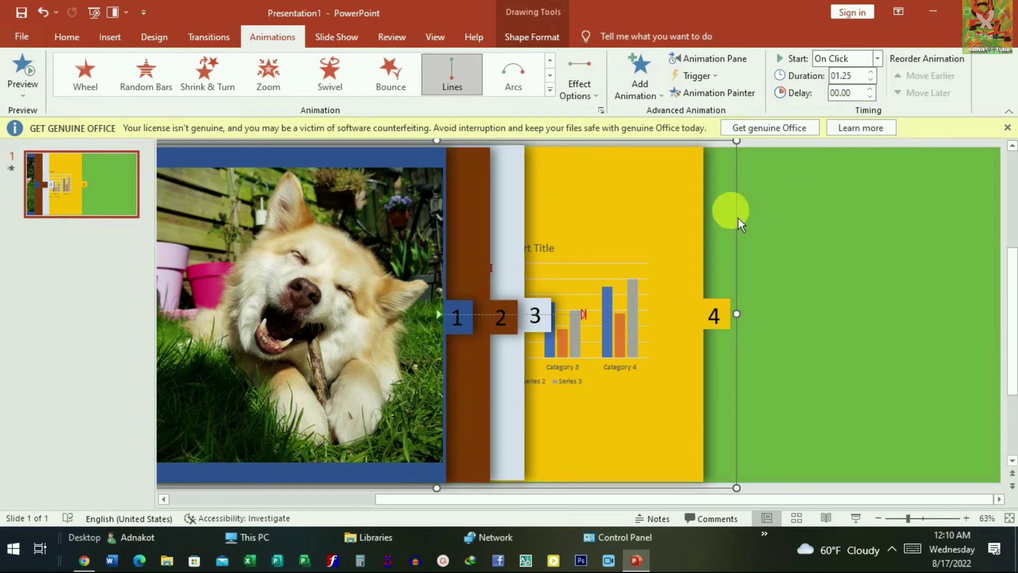
Give pale panel 3 a Lines motion path running to the right.
left_click(526, 202)
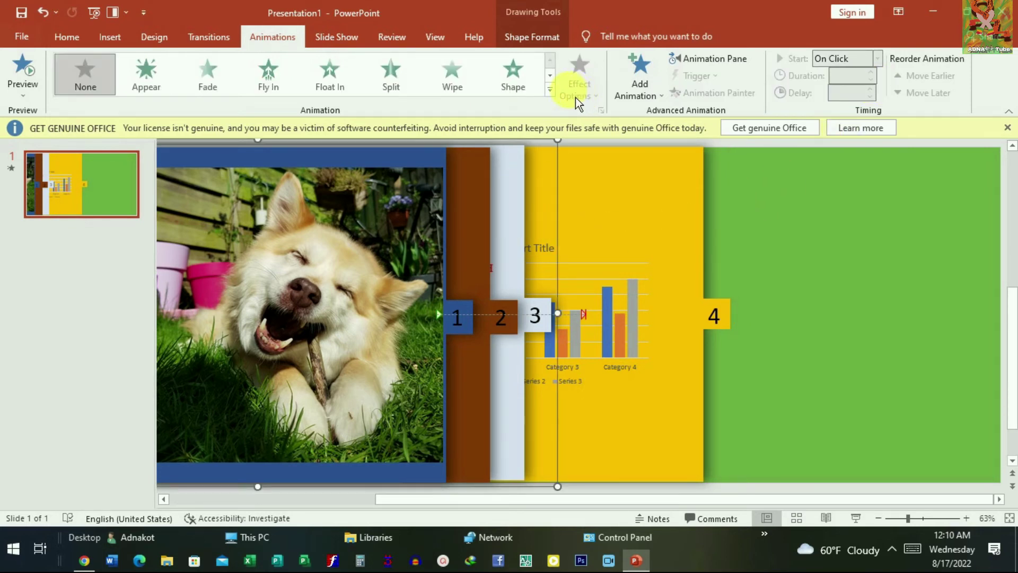
left_click(560, 96)
scroll(412, 315, "down", 1)
scroll(319, 339, "down", 1)
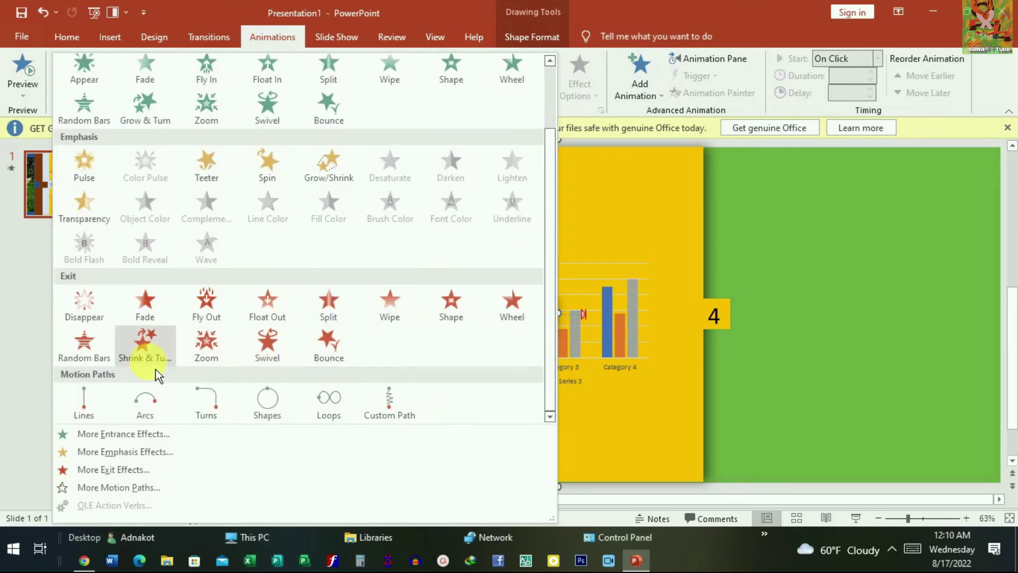
left_click(88, 403)
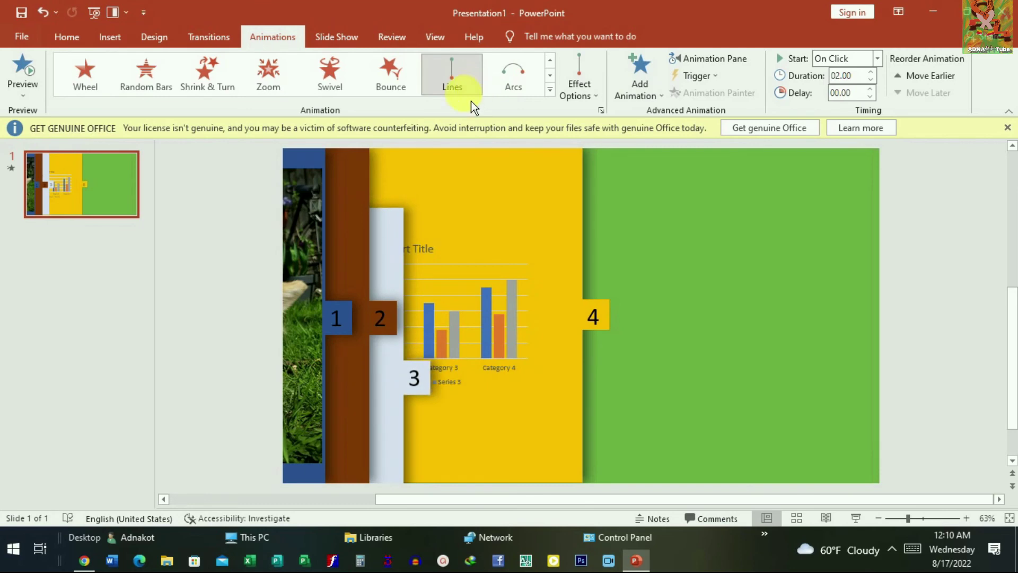
left_click(467, 85)
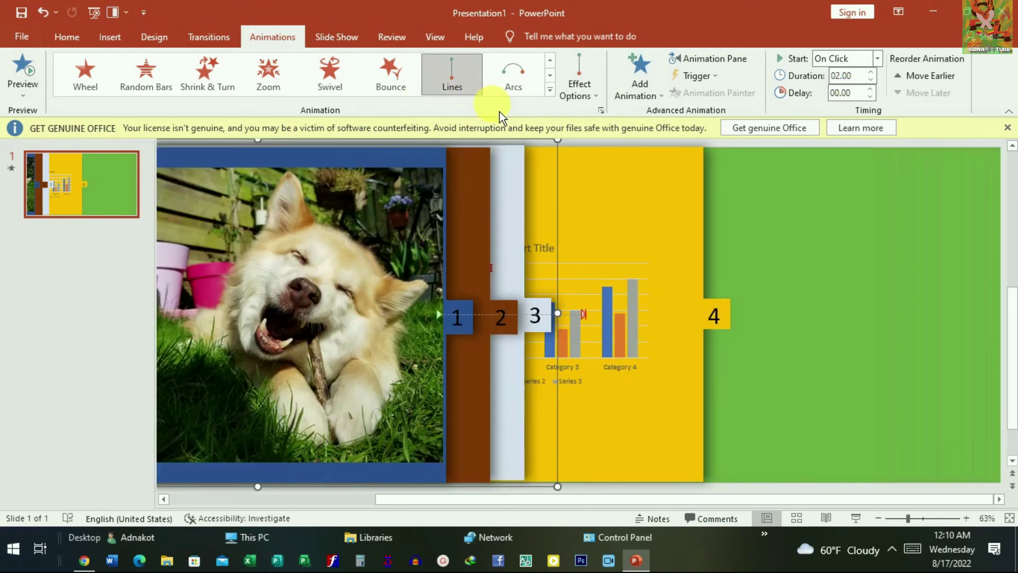
left_click(593, 84)
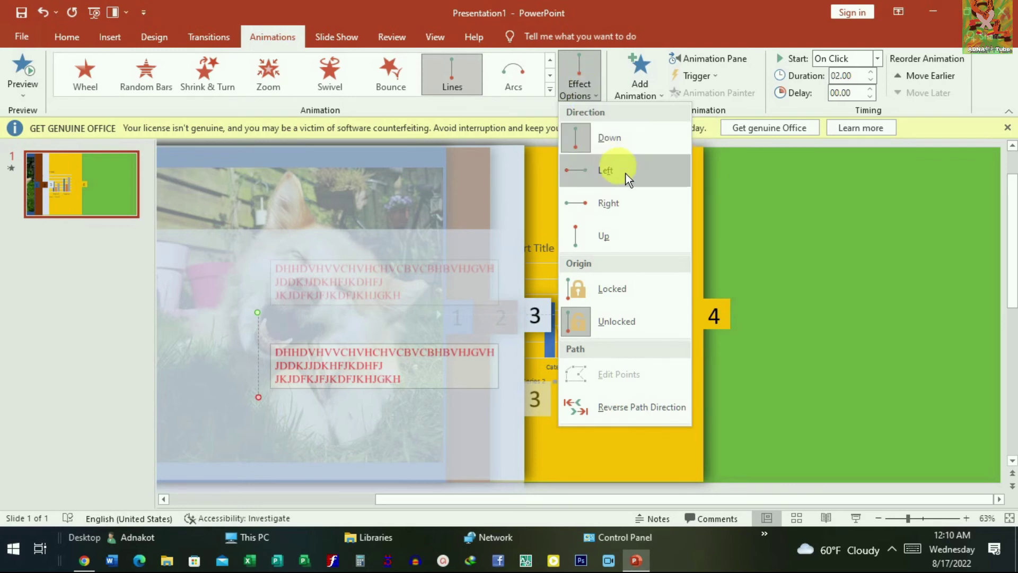
left_click(633, 211)
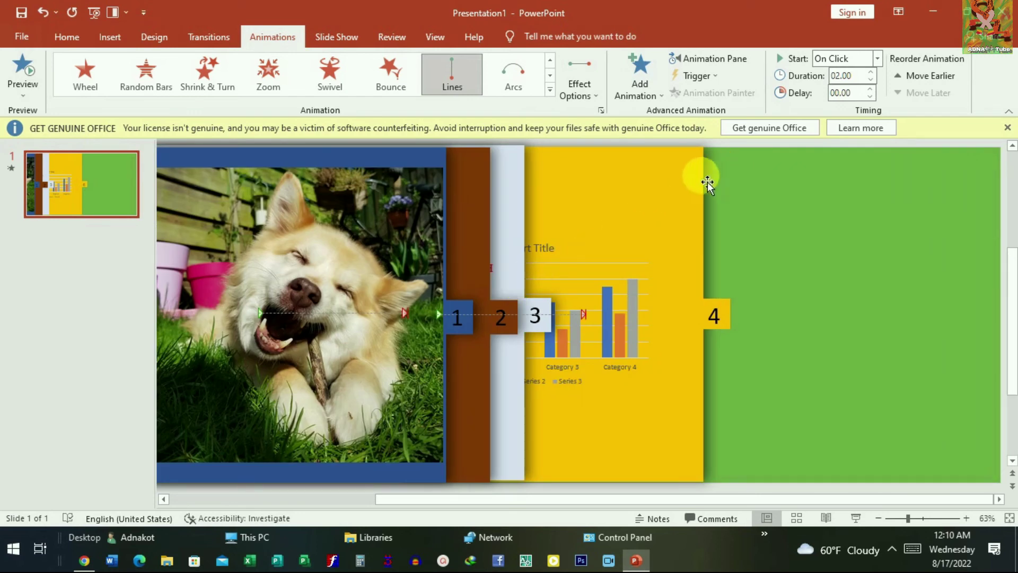
Set panel 3's duration to 01.25 and slide it right next to panel 4.
left_click(871, 81)
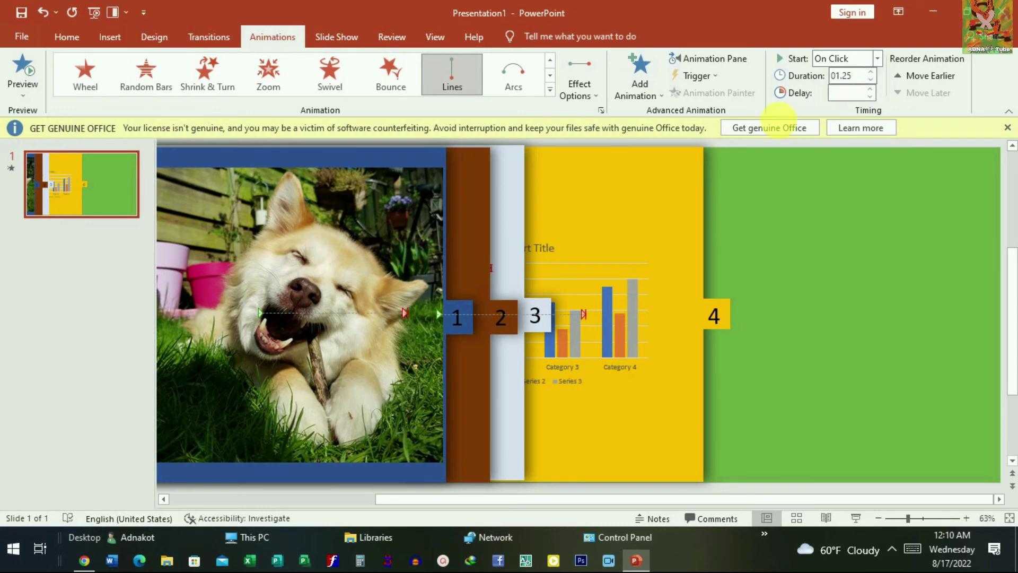
left_click(516, 248)
left_click_drag(516, 245, 663, 247)
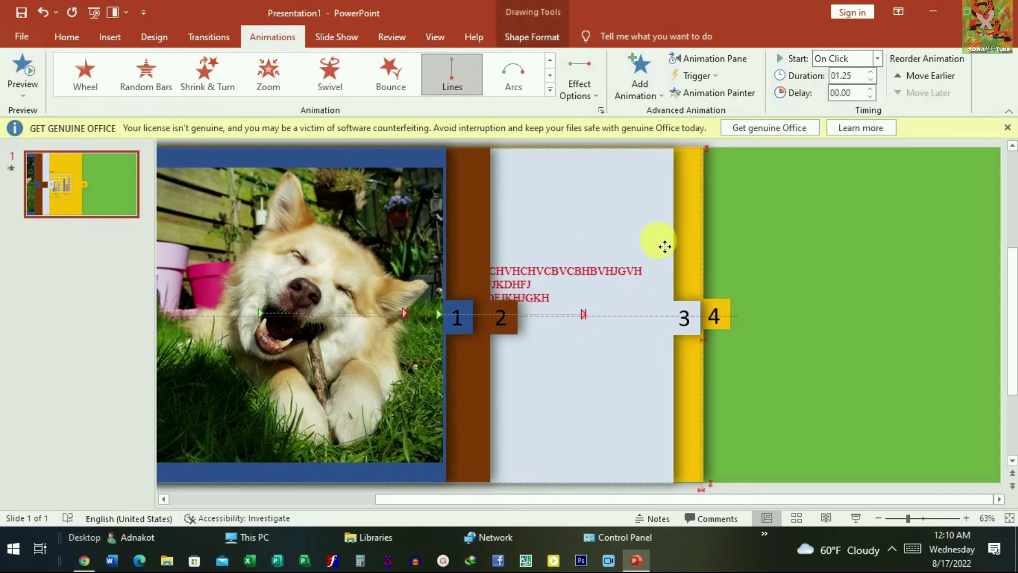
Give brown panel 2 a rightward Lines motion path and drag it right to uncover the avatar.
left_click(484, 209)
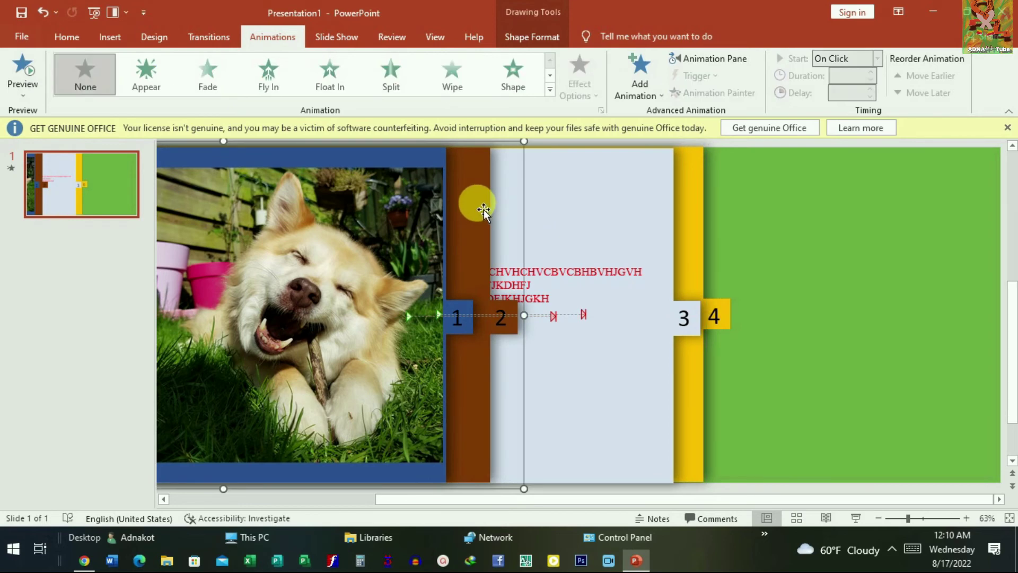
left_click(549, 89)
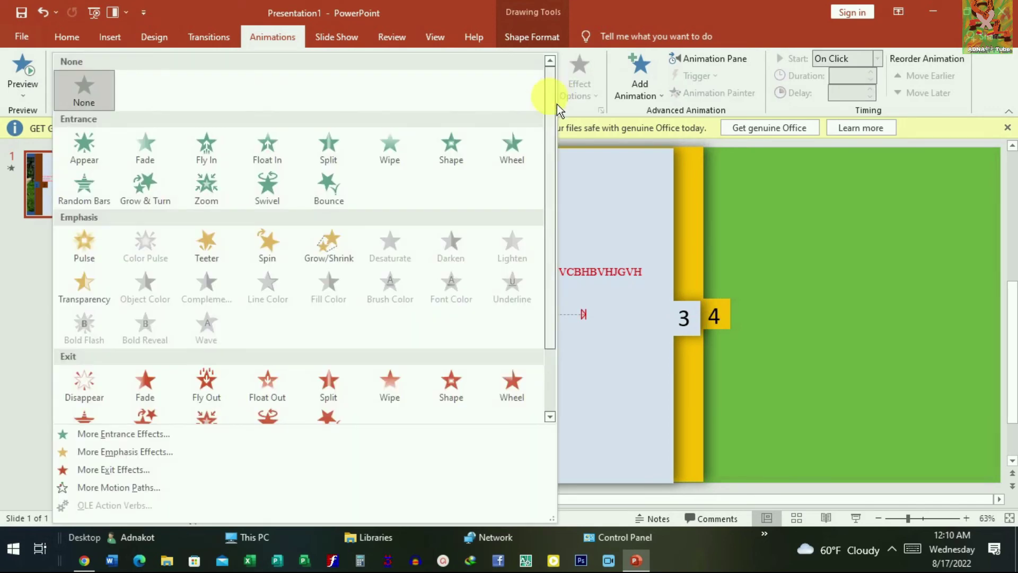
scroll(212, 339, "down", 2)
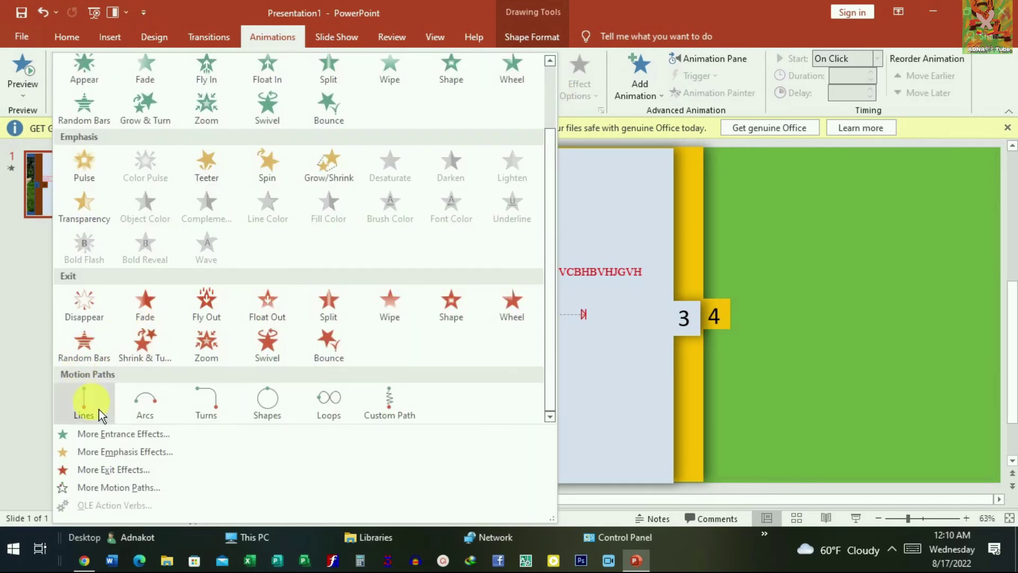
left_click(99, 409)
left_click(588, 89)
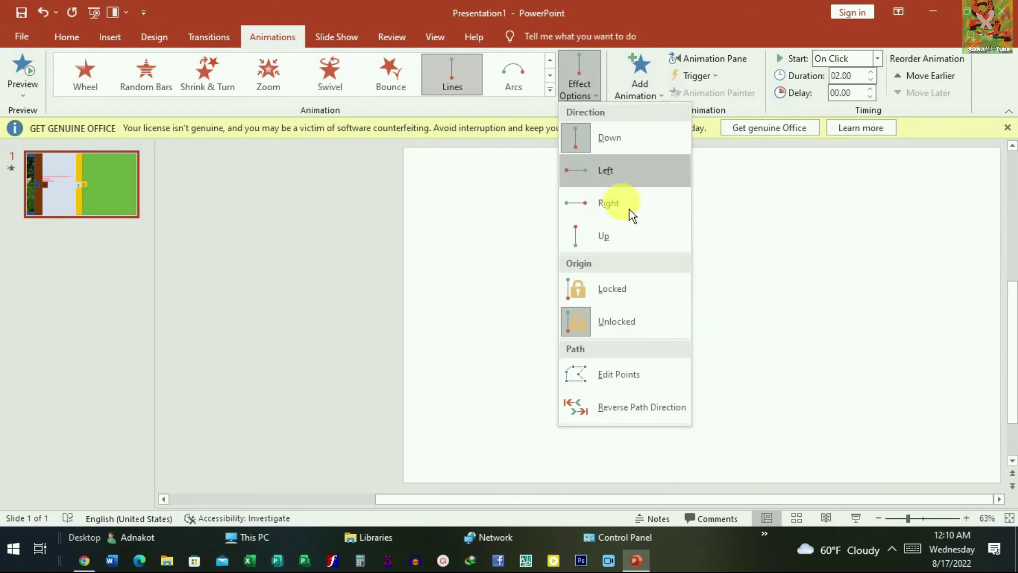
left_click(631, 214)
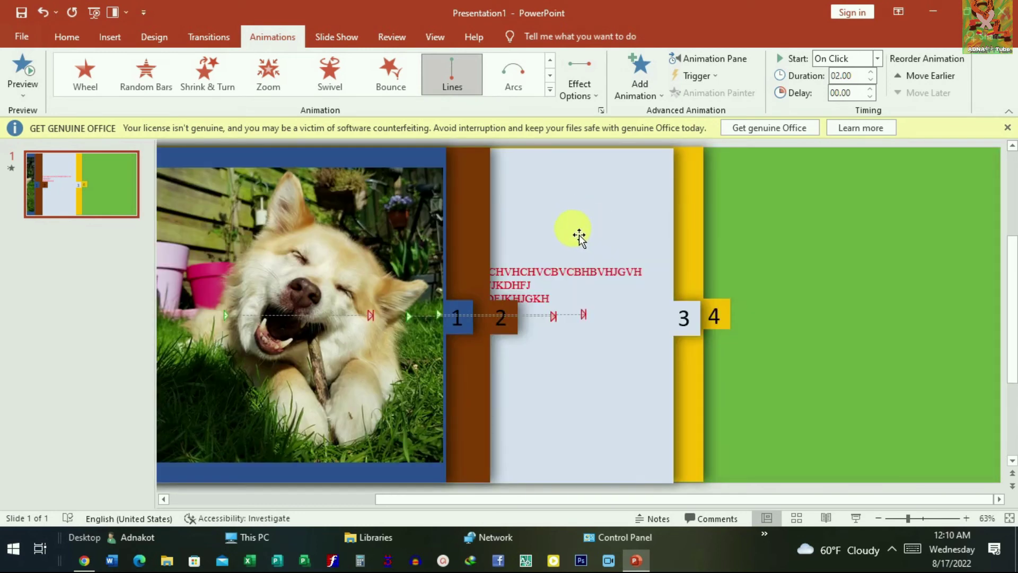
left_click_drag(485, 251, 630, 249)
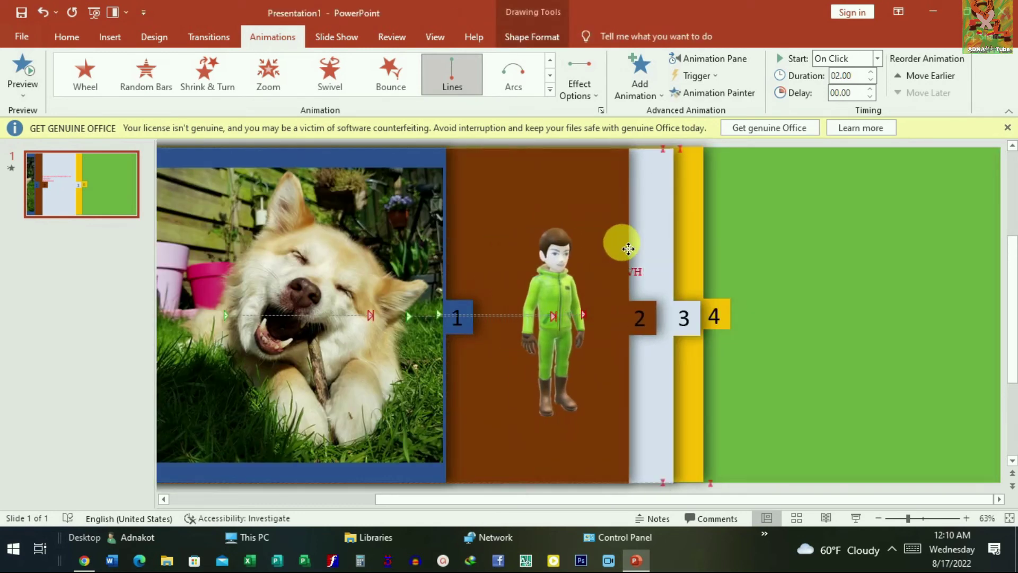
Shorten the brown panel's duration to 01.25 and give the dog picture a rightward Lines path.
left_click(871, 79)
left_click(871, 80)
left_click(871, 80)
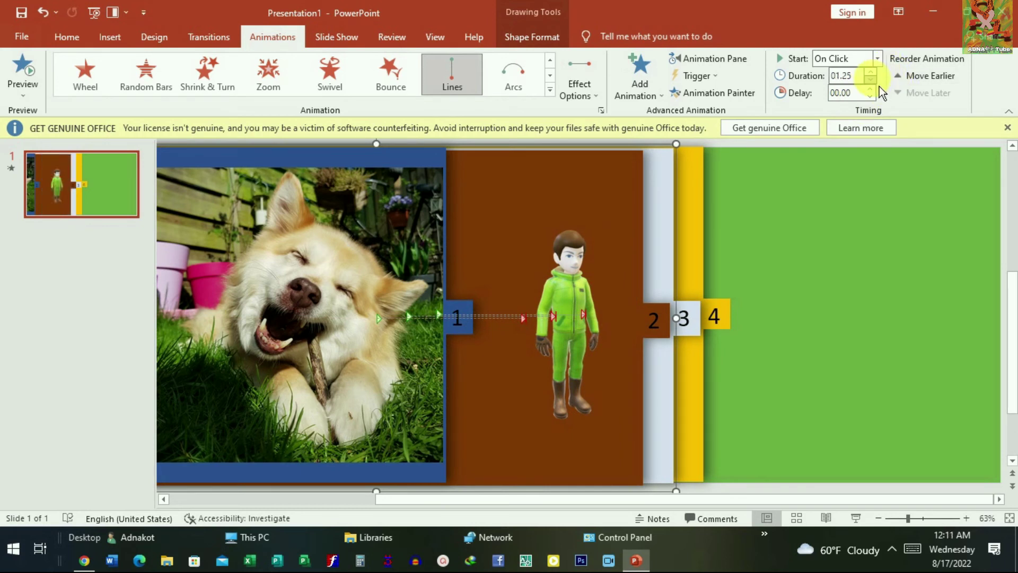
left_click(369, 196)
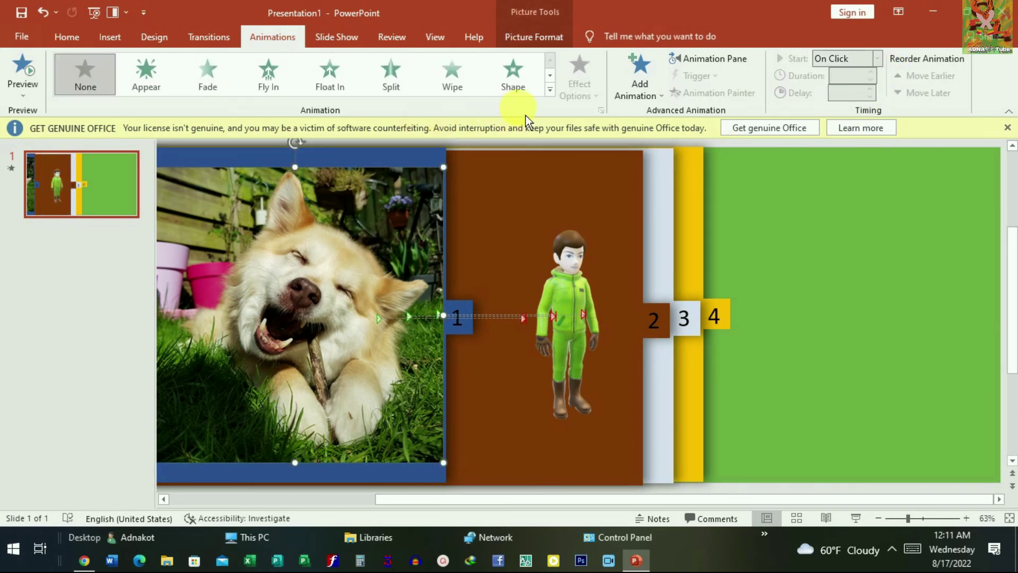
left_click(550, 90)
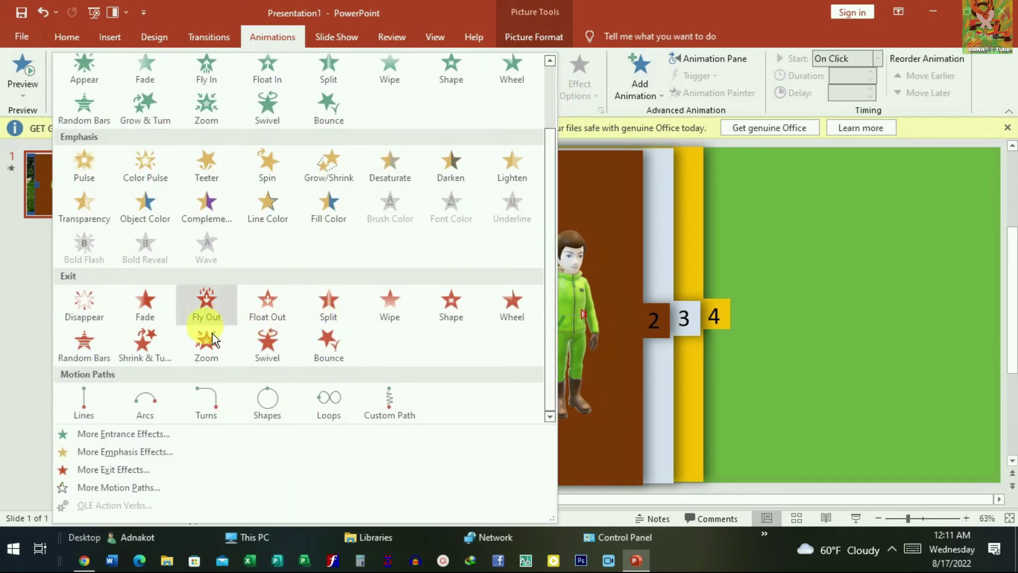
left_click(76, 402)
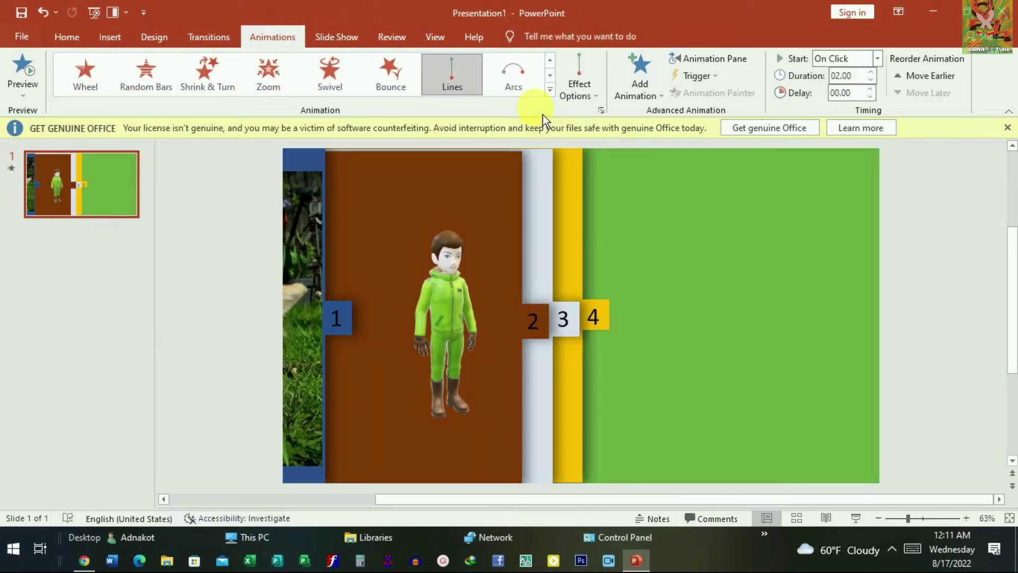
left_click(587, 81)
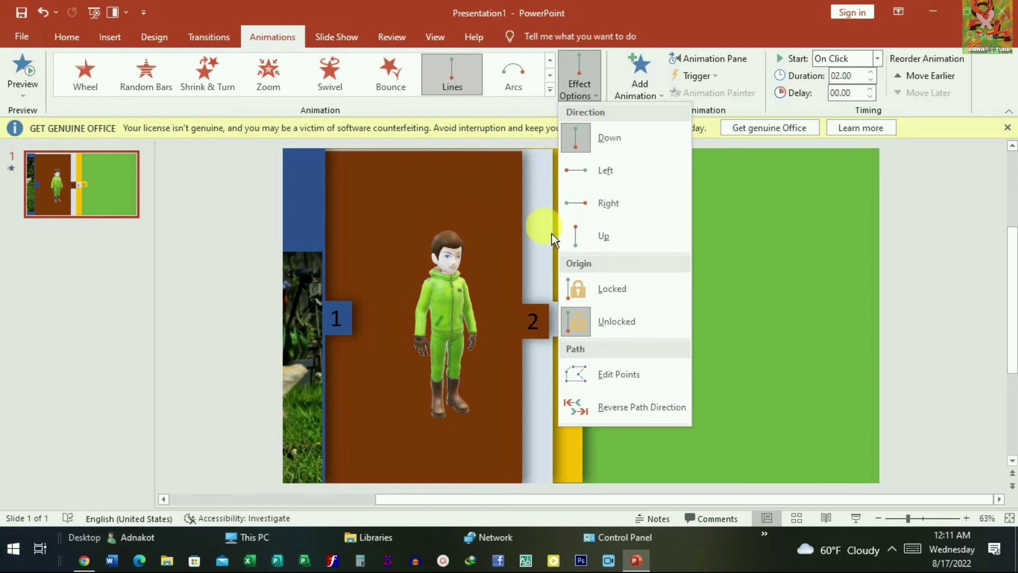
left_click(643, 205)
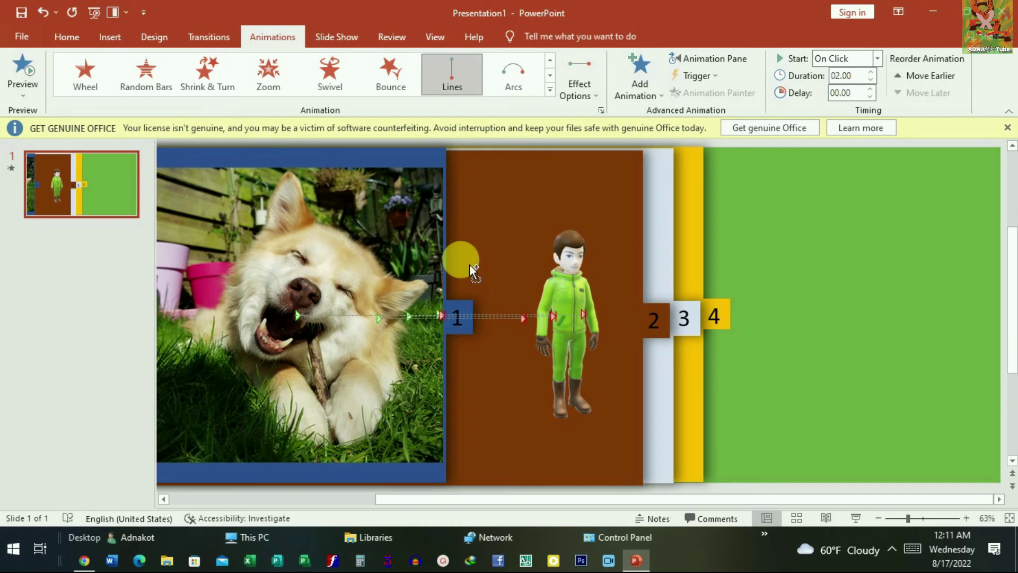
Reposition the dog picture and select the panel shape behind it.
mouse_move(471, 268)
left_mouse_down()
mouse_move(360, 271)
mouse_move(344, 307)
left_mouse_up()
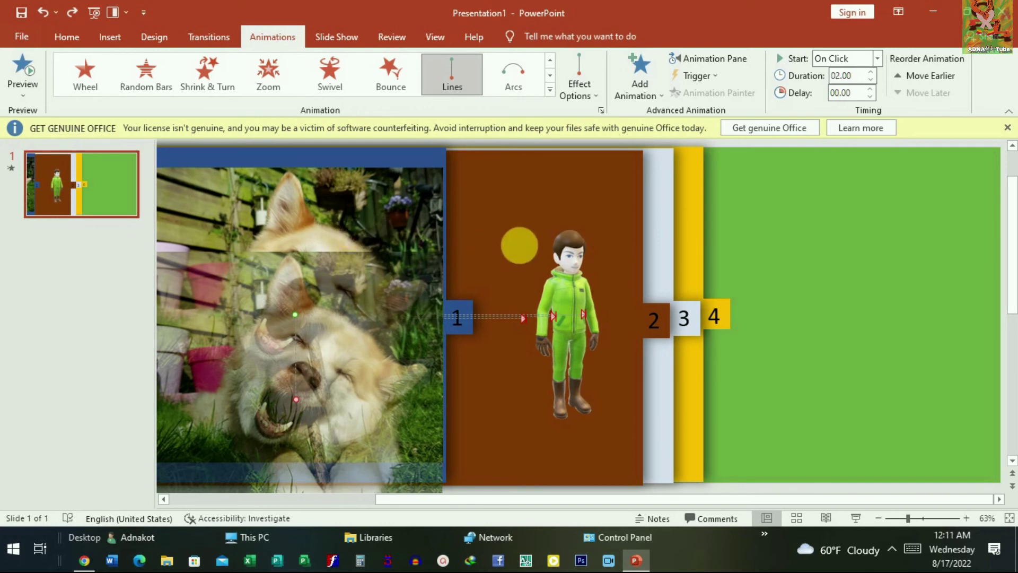
left_click(526, 253)
left_click(528, 250)
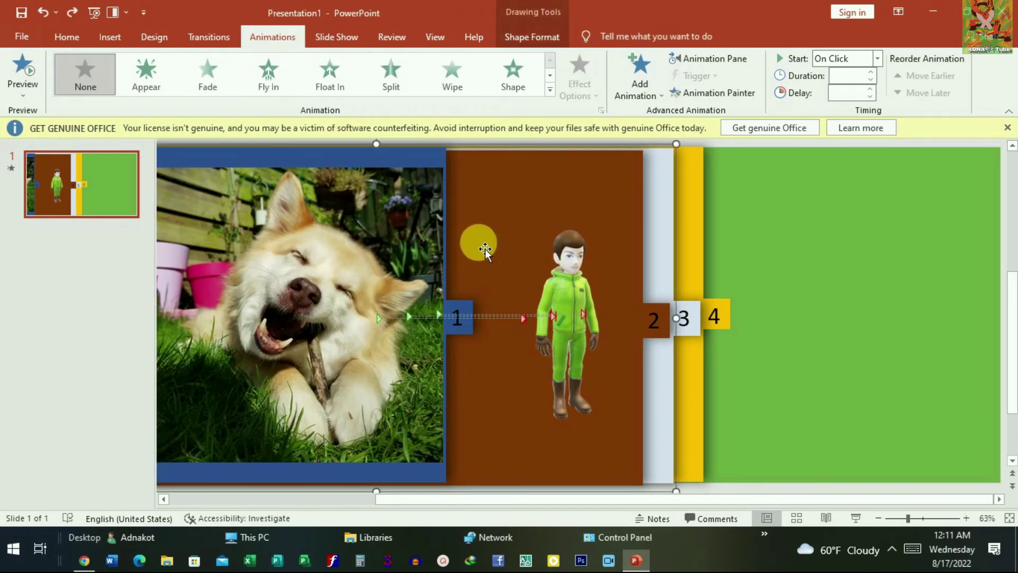
Select blue panel 1 on its own behind the dog picture.
left_click(339, 229)
left_click(394, 169)
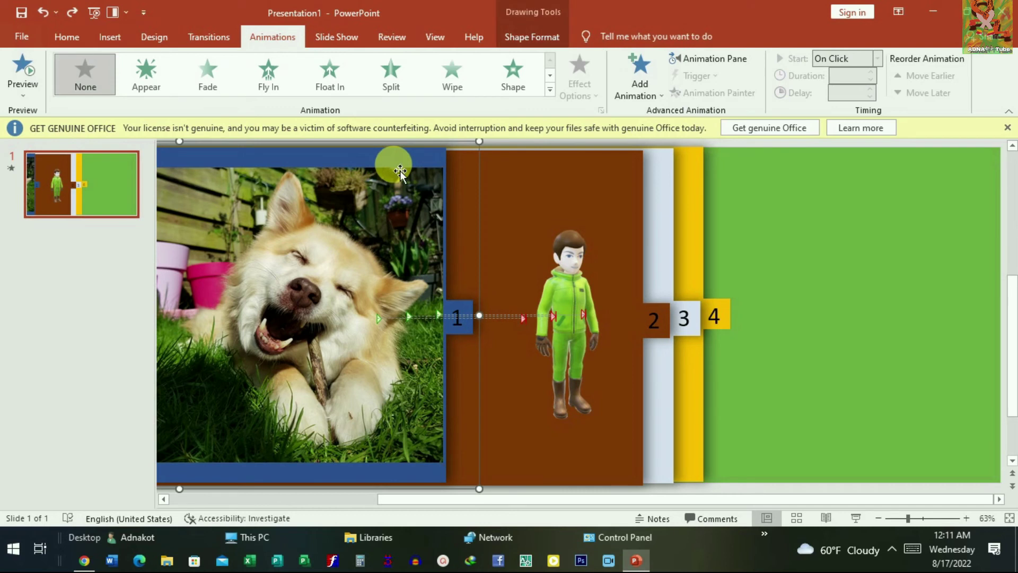
left_click(387, 231)
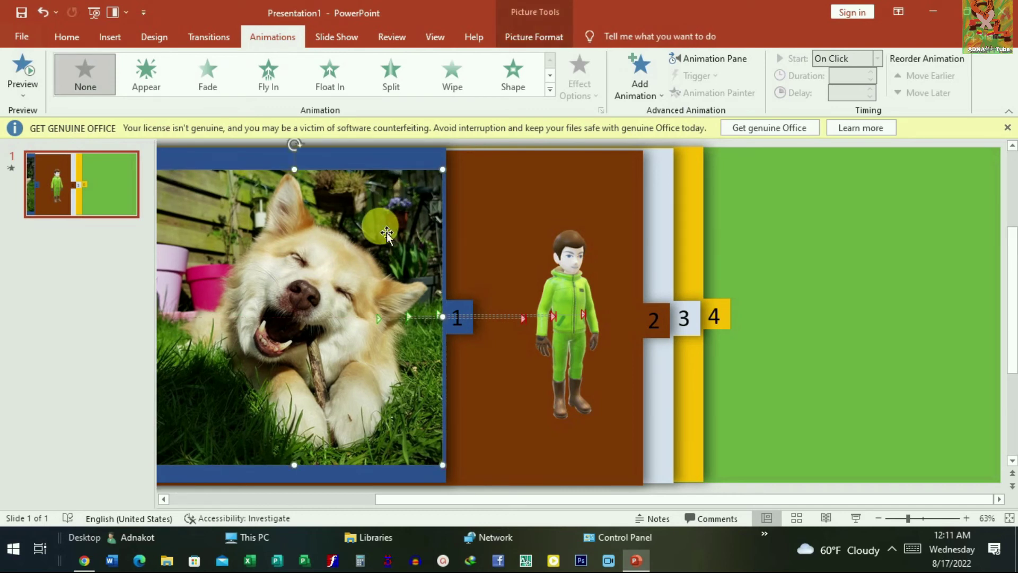
left_click(372, 161)
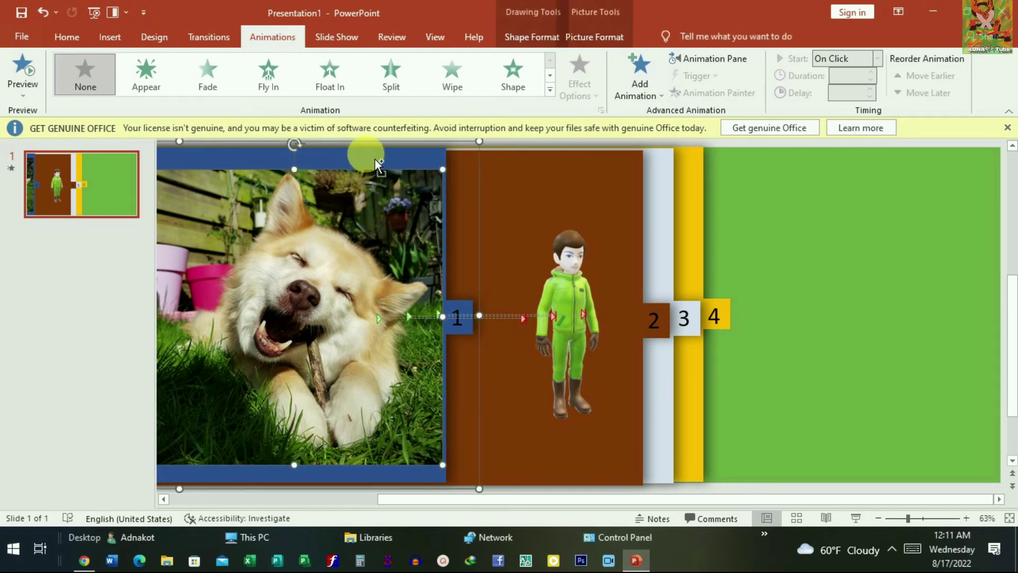
left_click(465, 152)
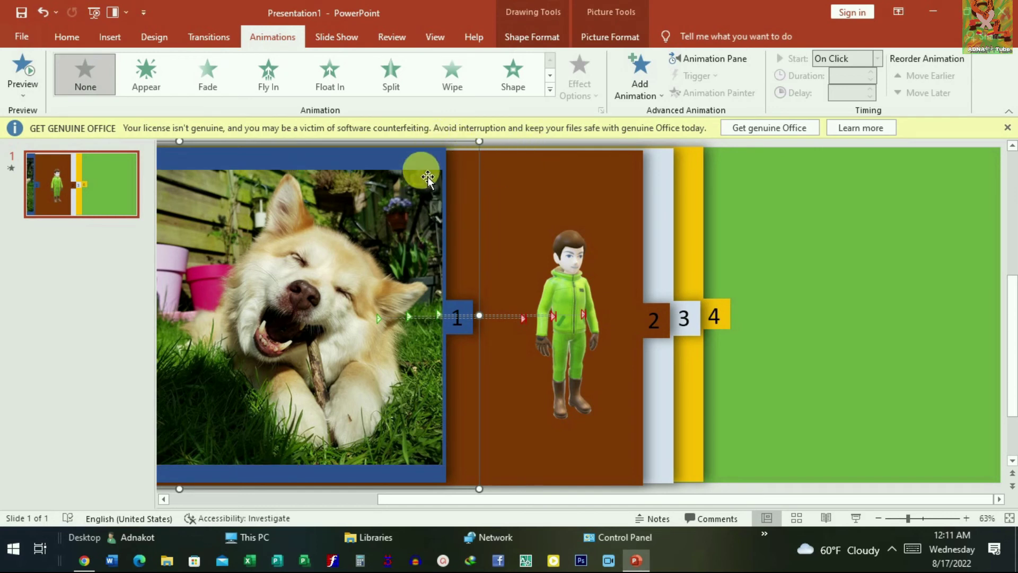
Give the blue panel a Lines motion path heading right.
left_click(549, 90)
scroll(140, 403, "down", 5)
left_click(86, 411)
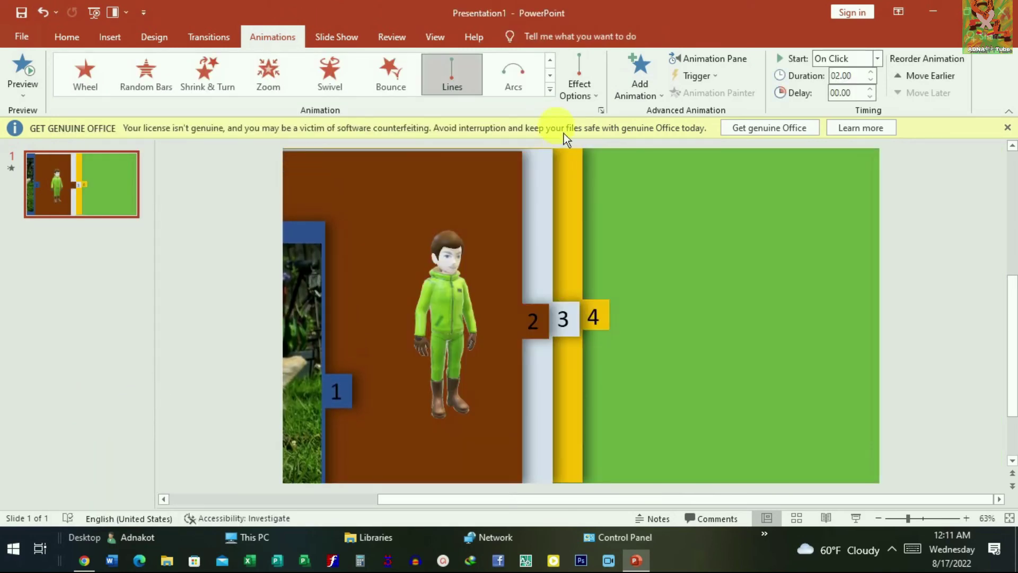
left_click(578, 90)
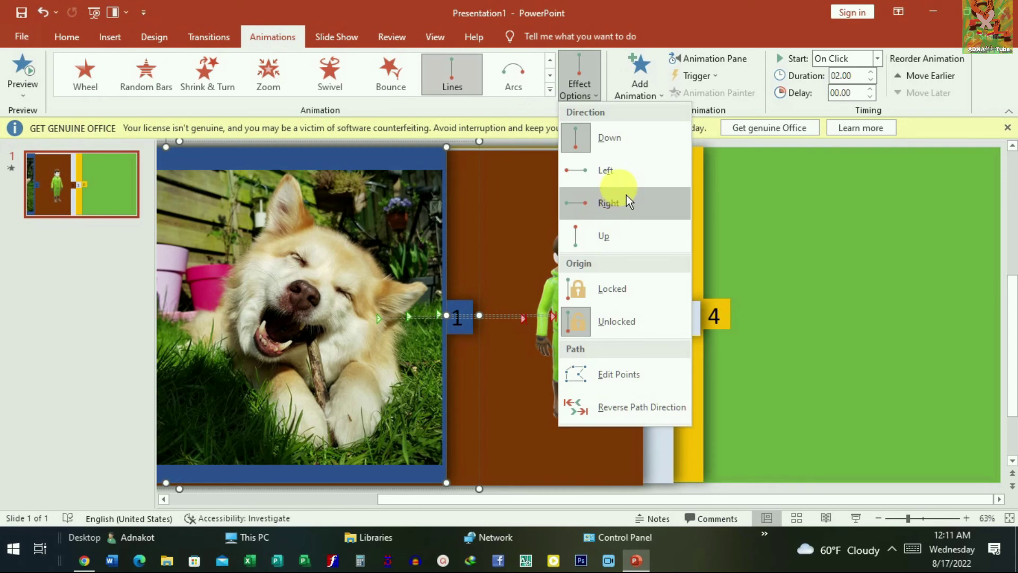
left_click(631, 211)
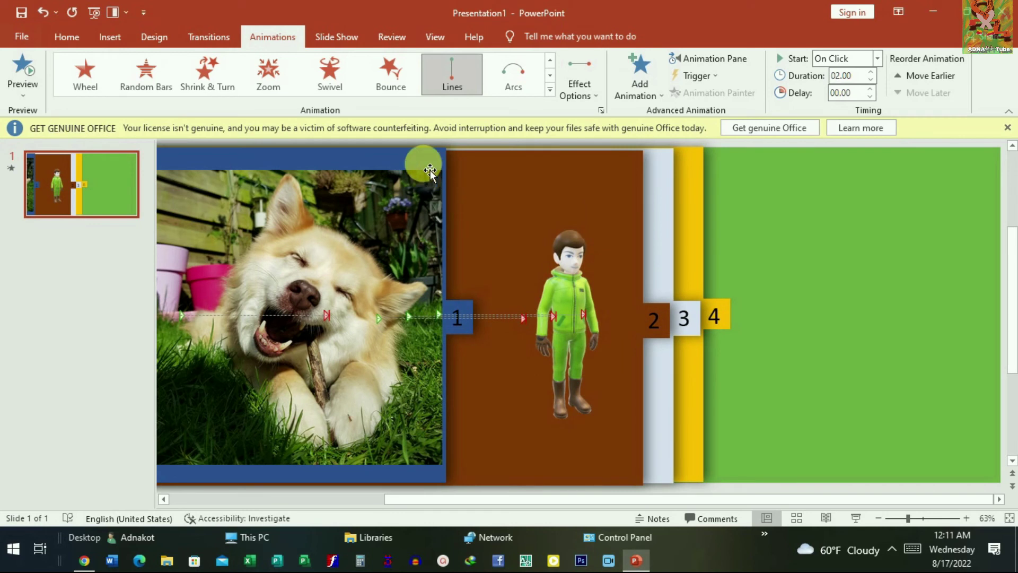
left_click(480, 167)
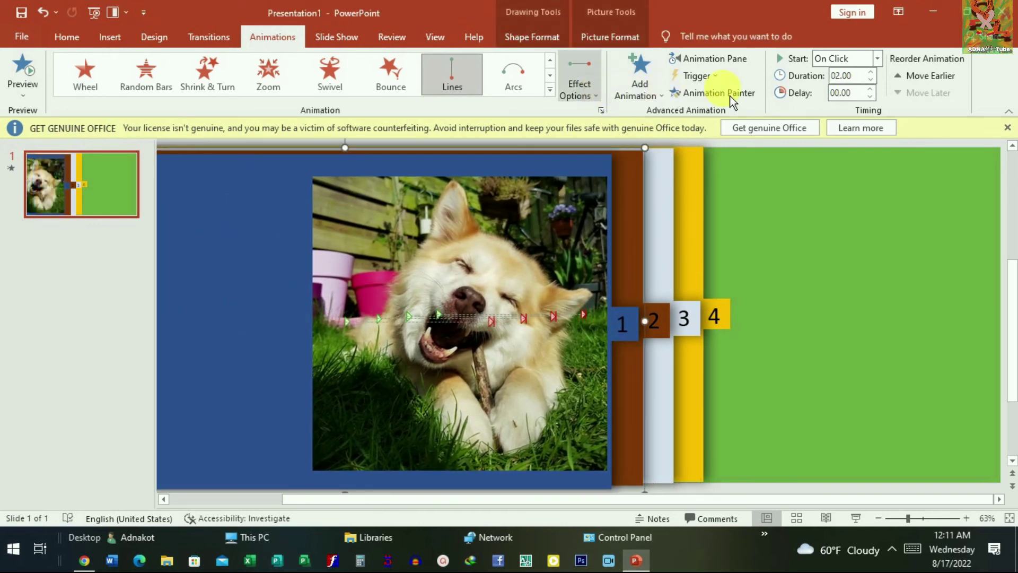
Shorten the dog panel's animation duration to 01.50 seconds, deselect it, and return to Home.
left_click(851, 77)
left_click(870, 80)
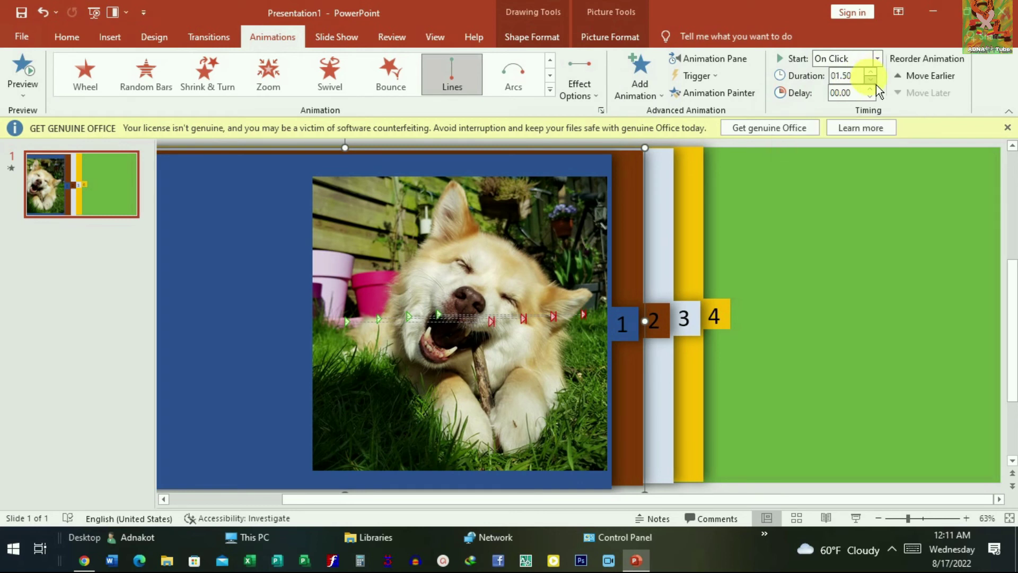
left_click(820, 234)
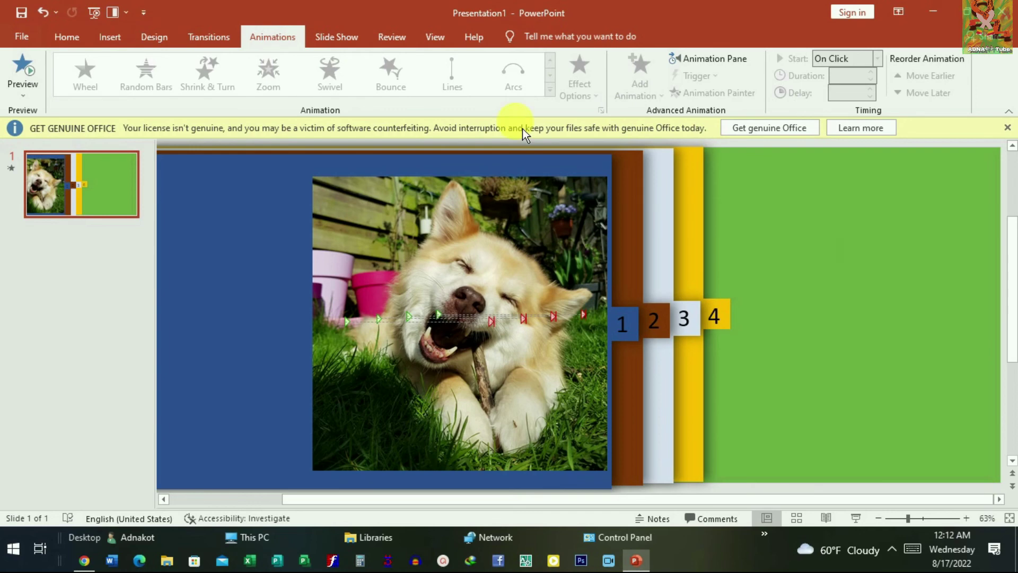
left_click(78, 44)
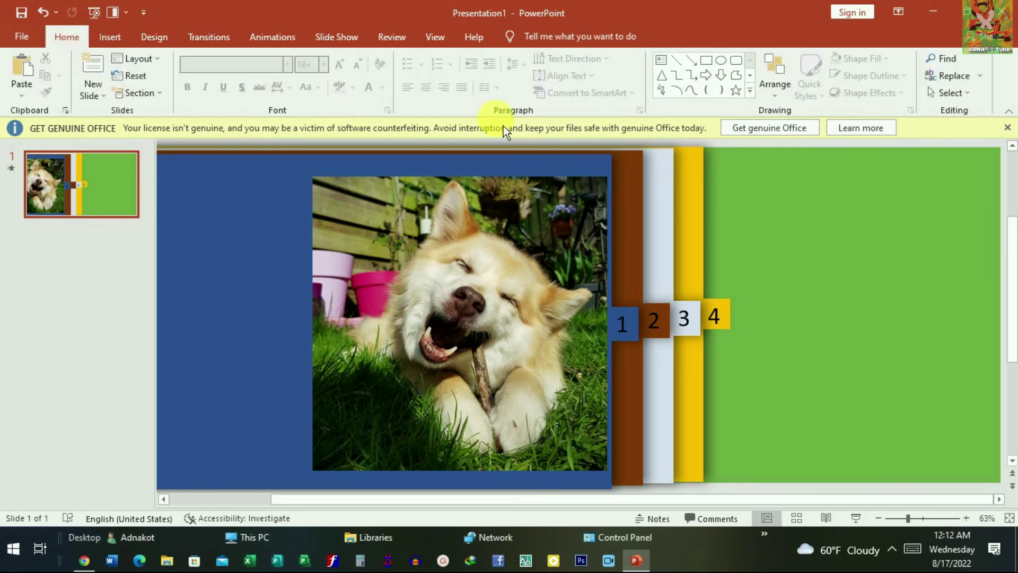
left_click(122, 40)
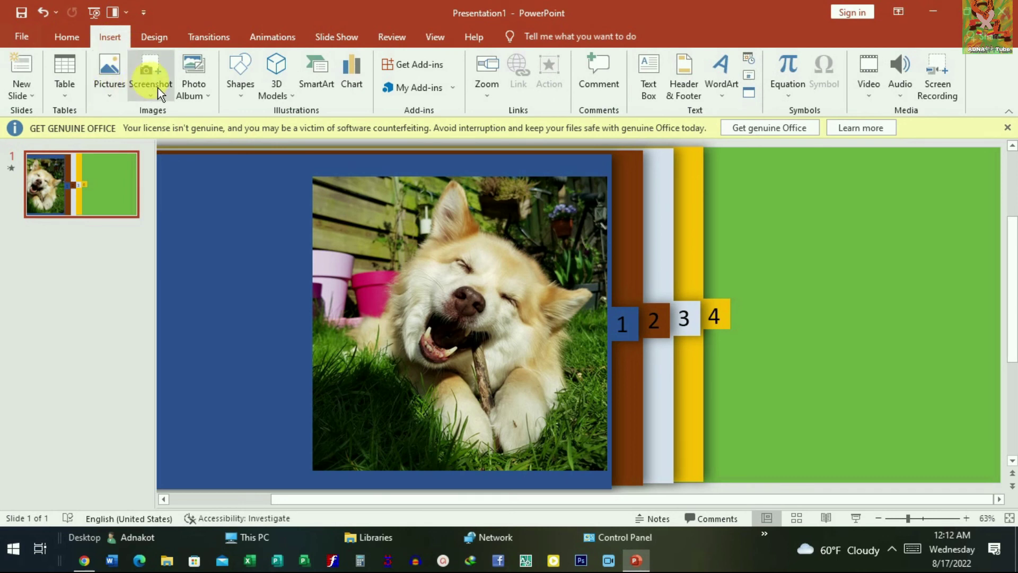
left_click(660, 78)
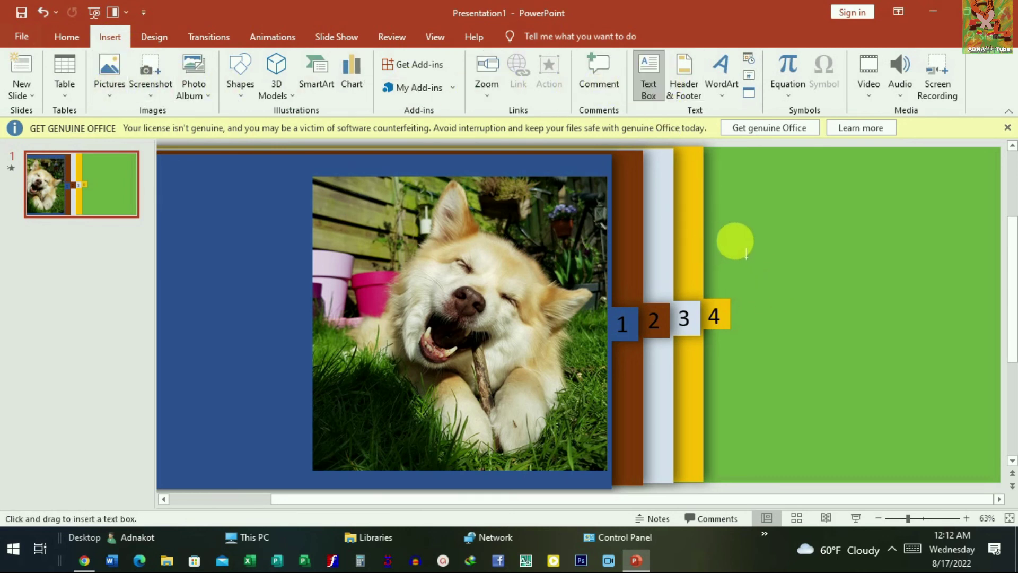
mouse_move(775, 250)
left_mouse_down()
mouse_move(901, 377)
mouse_move(984, 439)
left_mouse_up()
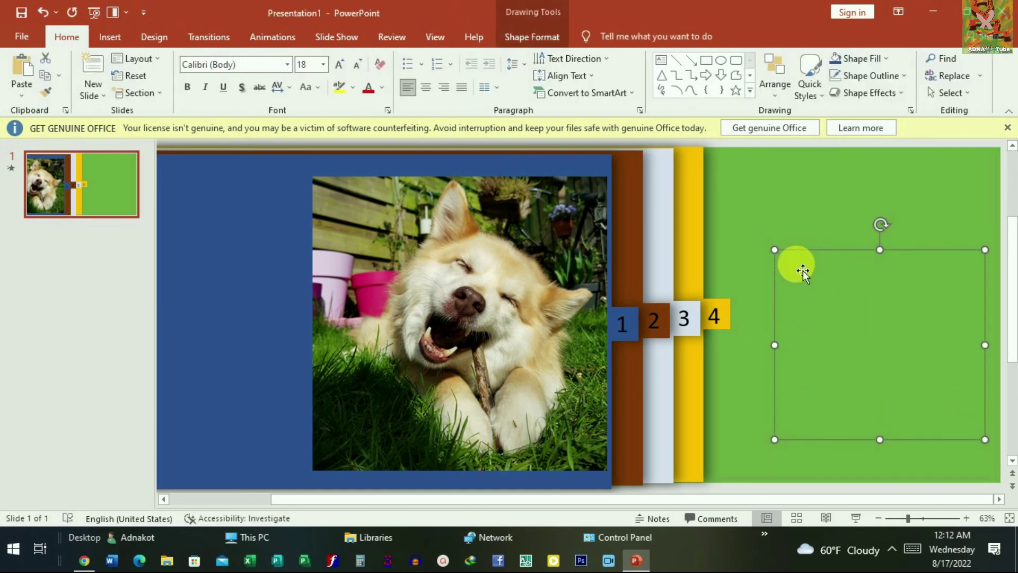
type("Welcome to")
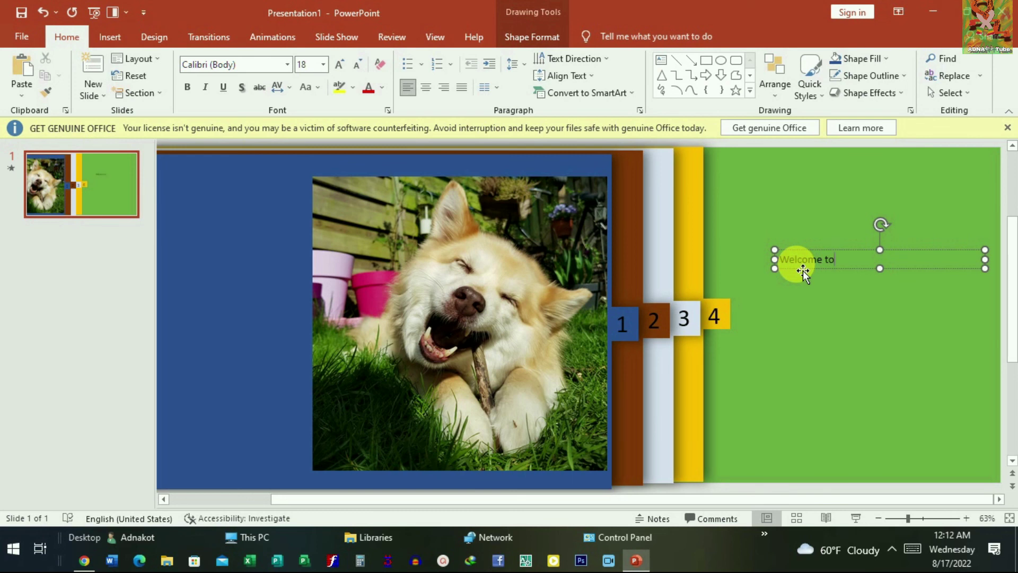
type("my")
type(" presenta")
type("tion")
left_click(917, 319)
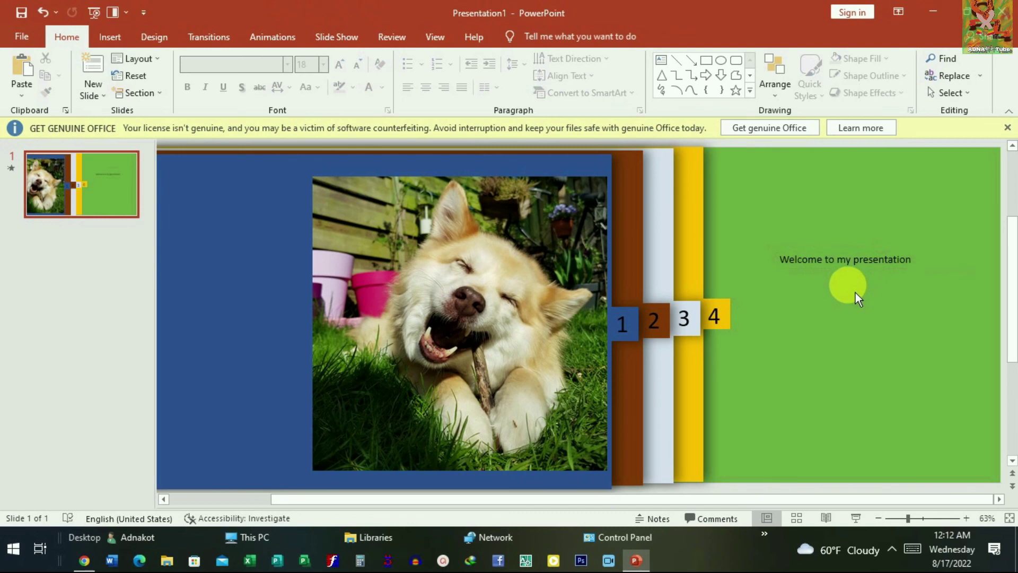
left_click(869, 265)
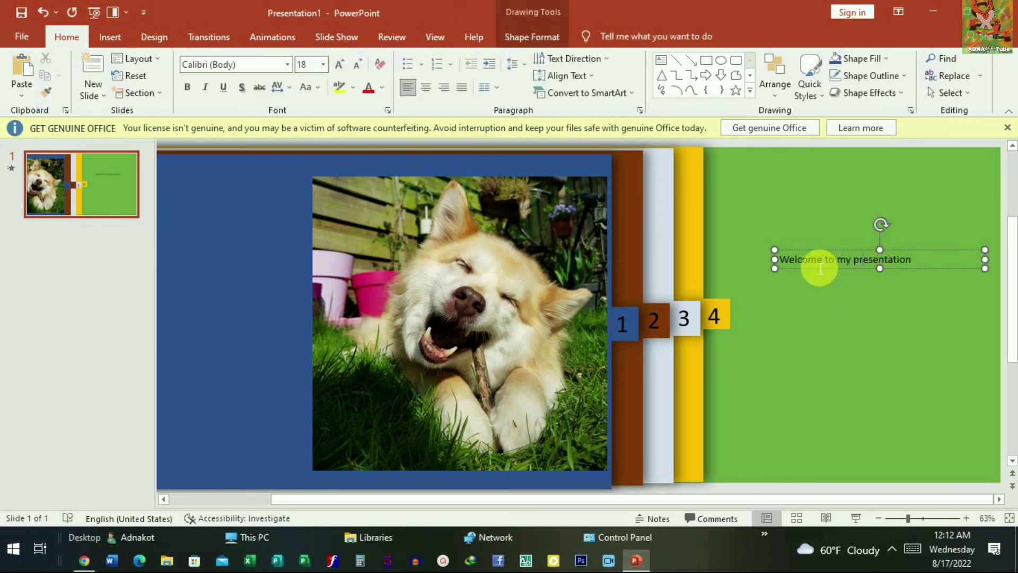
key("BackSpace")
key("BackSpace")
key("BackSpace")
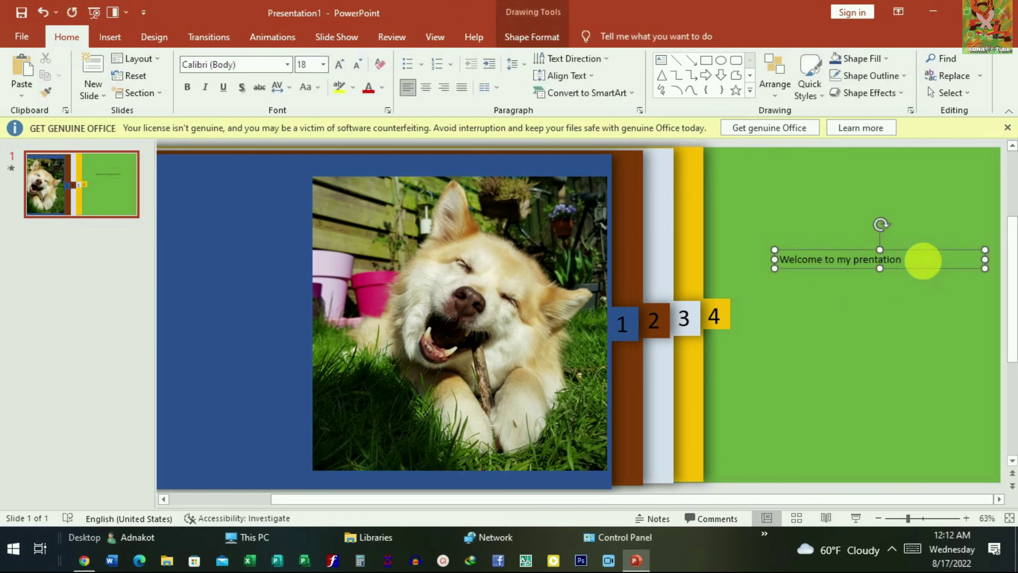
left_click(909, 318)
left_click(900, 265)
key("BackSpace")
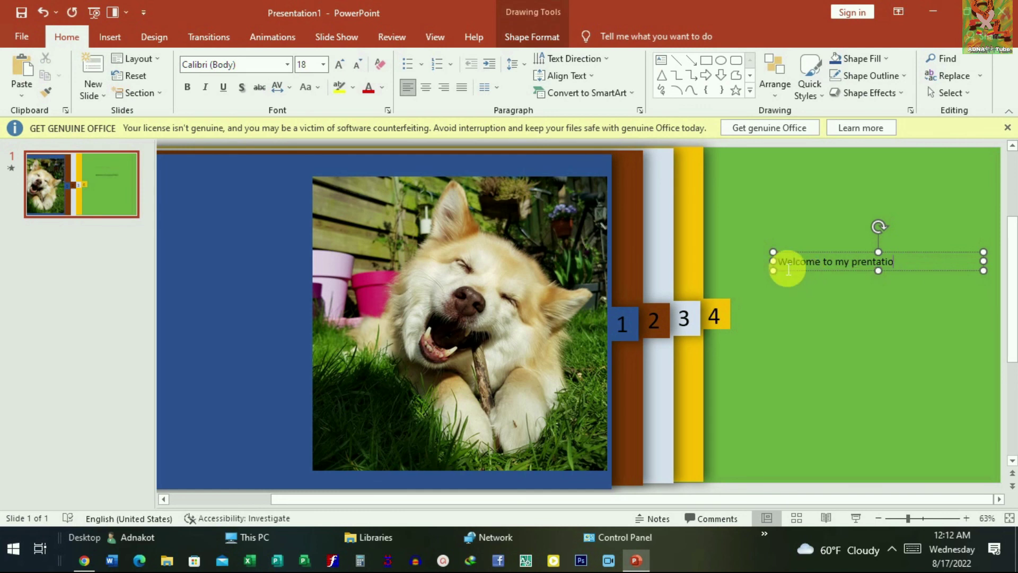
left_click(959, 274)
key("Delete")
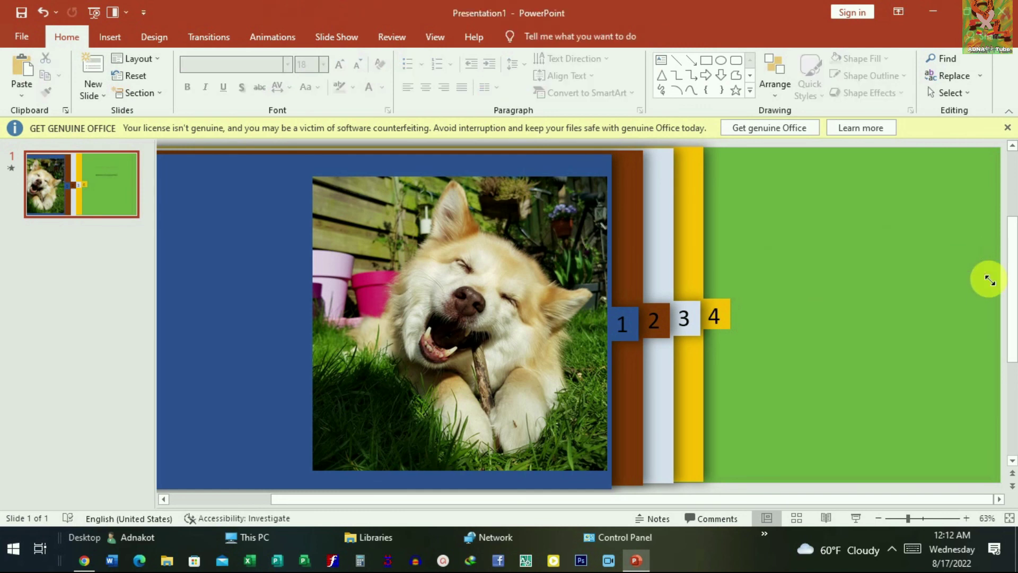
Open the Online 3D Models library from Insert and browse its categories.
left_click(126, 44)
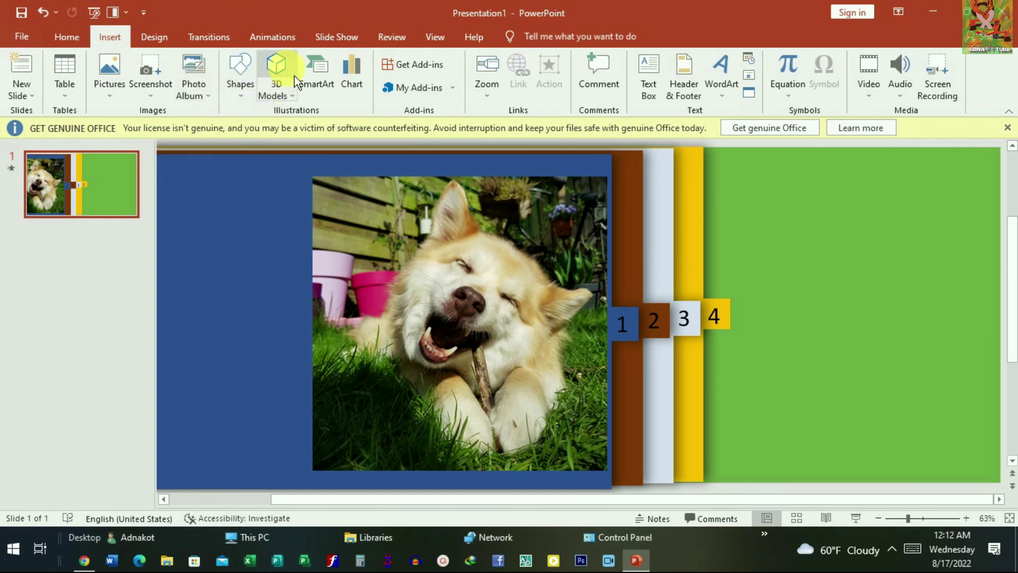
left_click(276, 69)
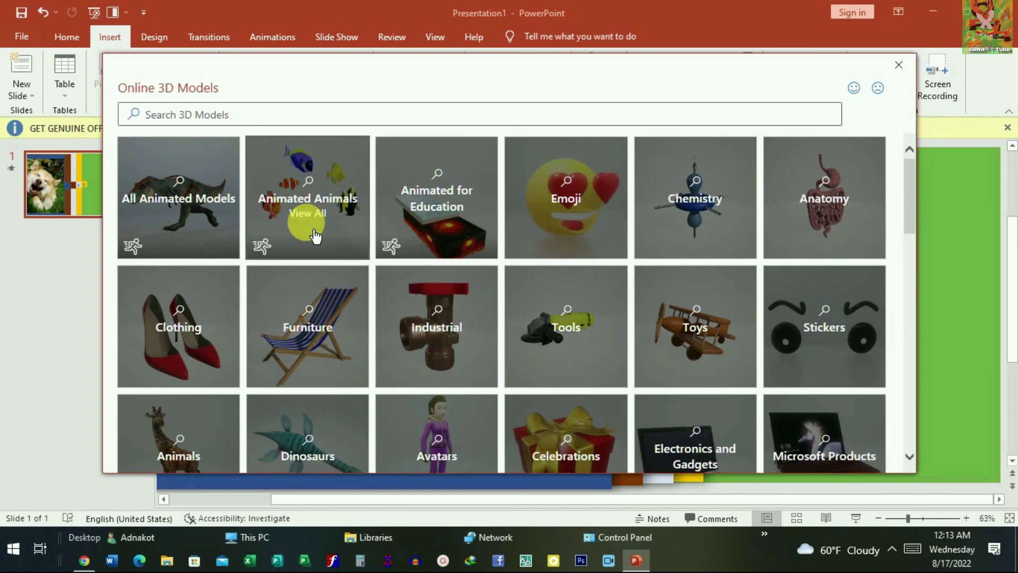
scroll(461, 302, "down", 3)
scroll(466, 315, "down", 2)
scroll(471, 318, "down", 1)
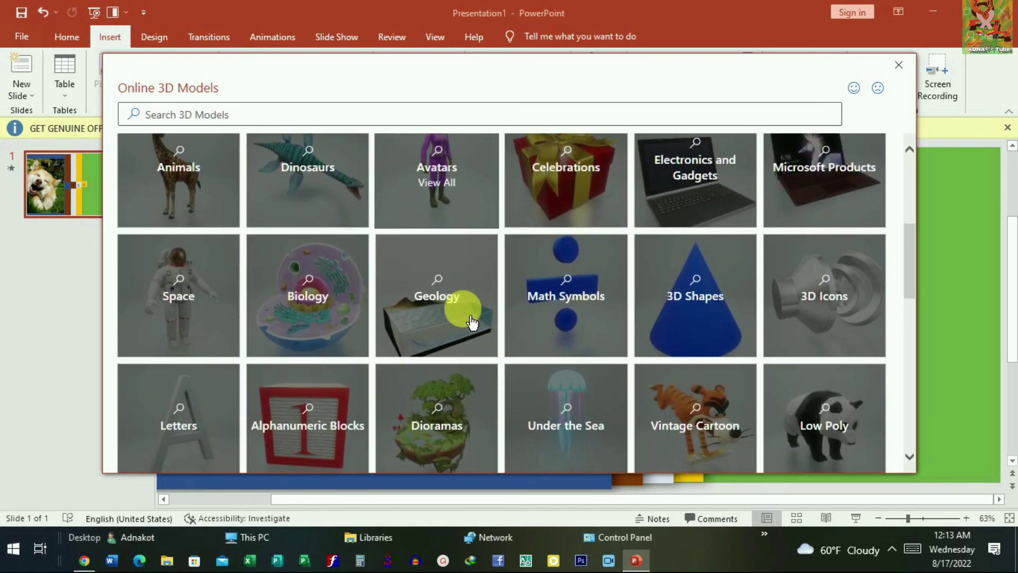
scroll(470, 318, "down", 3)
scroll(467, 314, "down", 3)
scroll(479, 317, "down", 1)
scroll(493, 304, "down", 1)
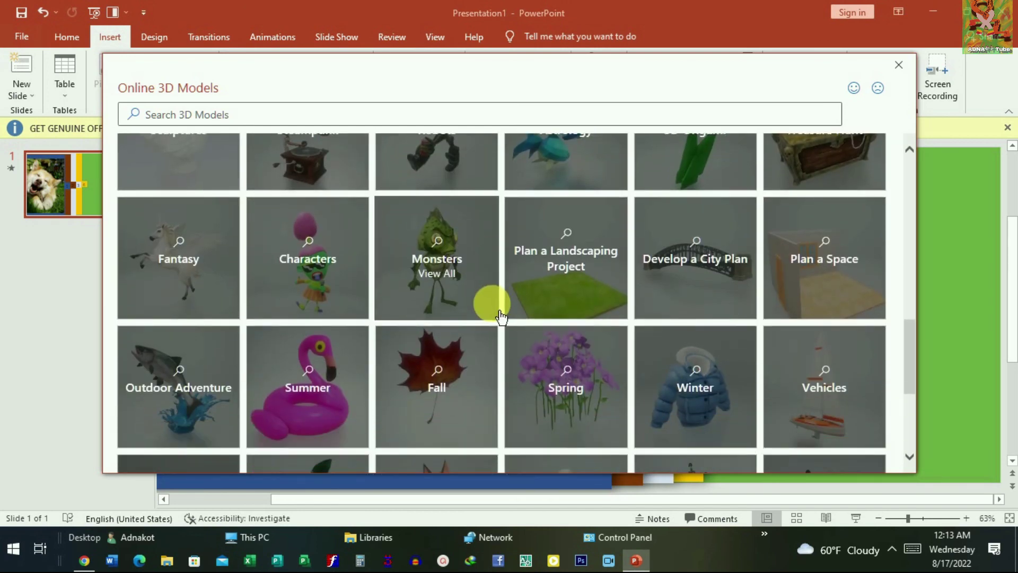
scroll(530, 305, "up", 2)
Insert the red tulip model from the 3D Origami category.
left_click(700, 256)
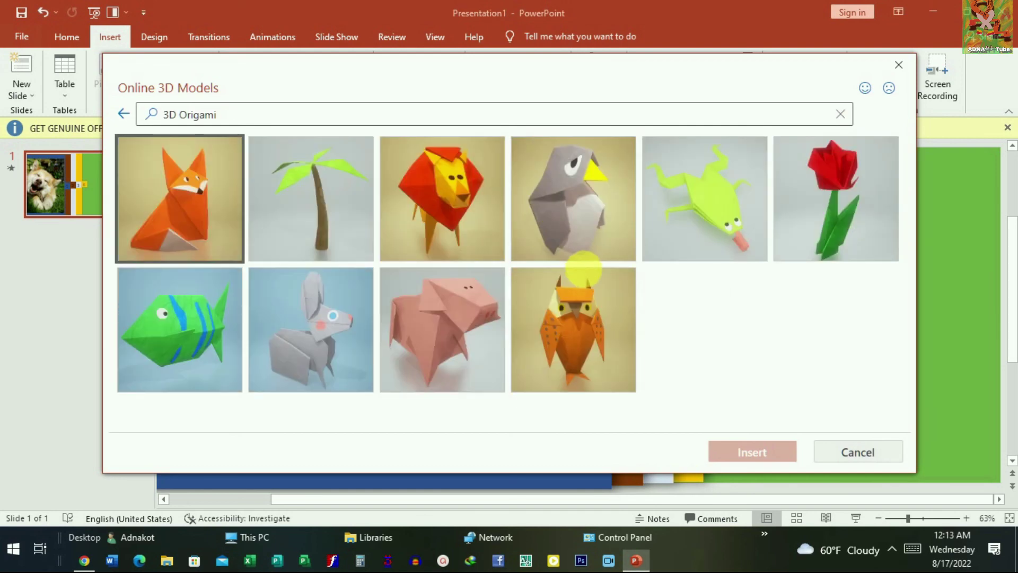
left_click(855, 206)
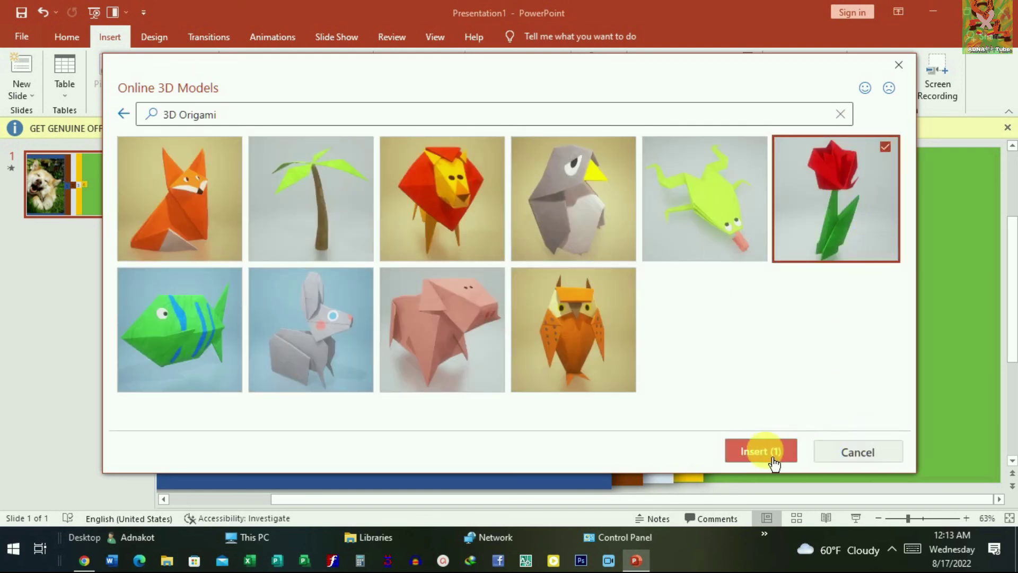
left_click(770, 455)
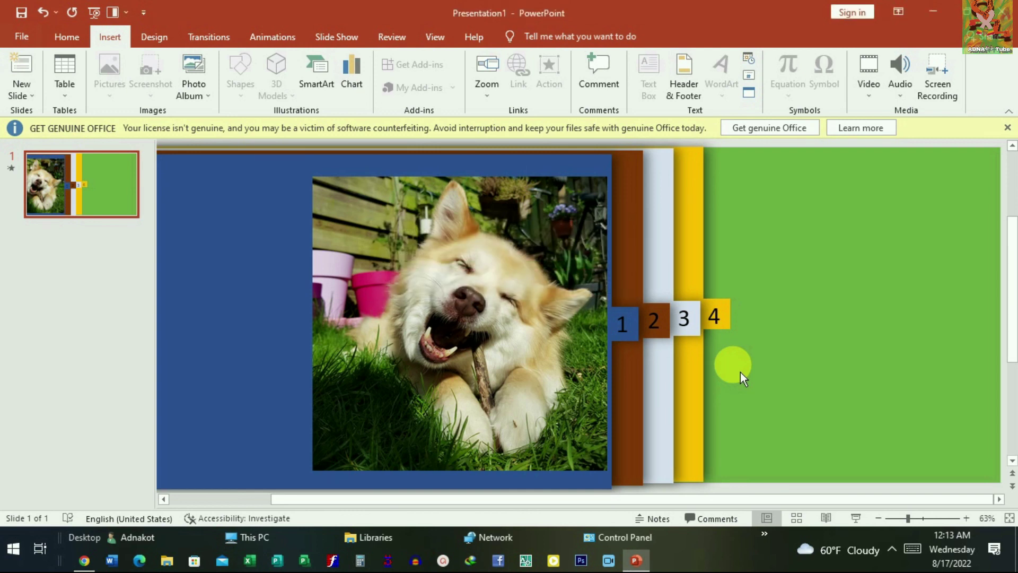
Move the tulip onto the green panel, enlarge it, deselect it, and preview the slide.
left_click_drag(718, 282, 860, 285)
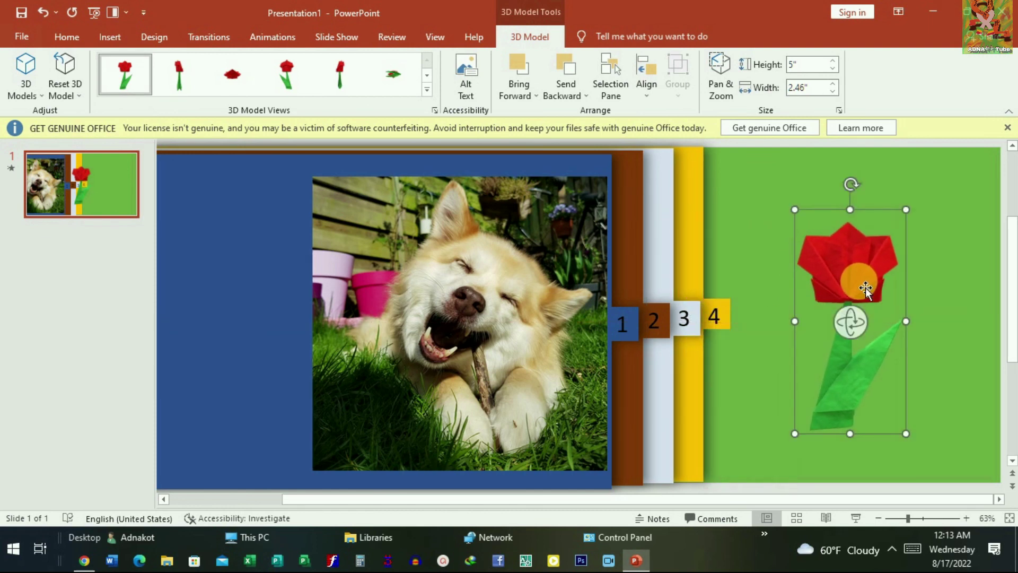
left_click_drag(906, 210, 913, 356)
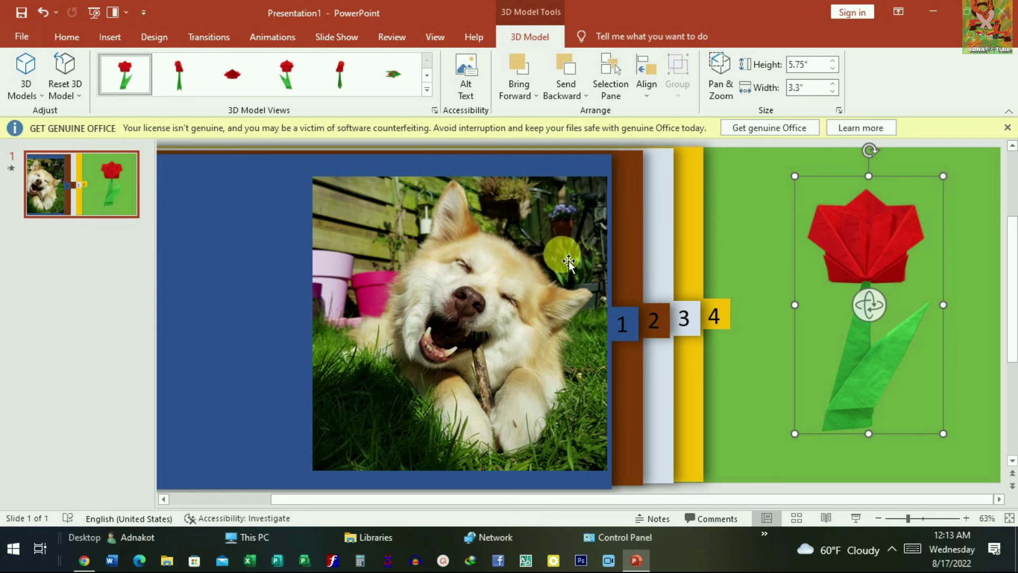
left_click(745, 276)
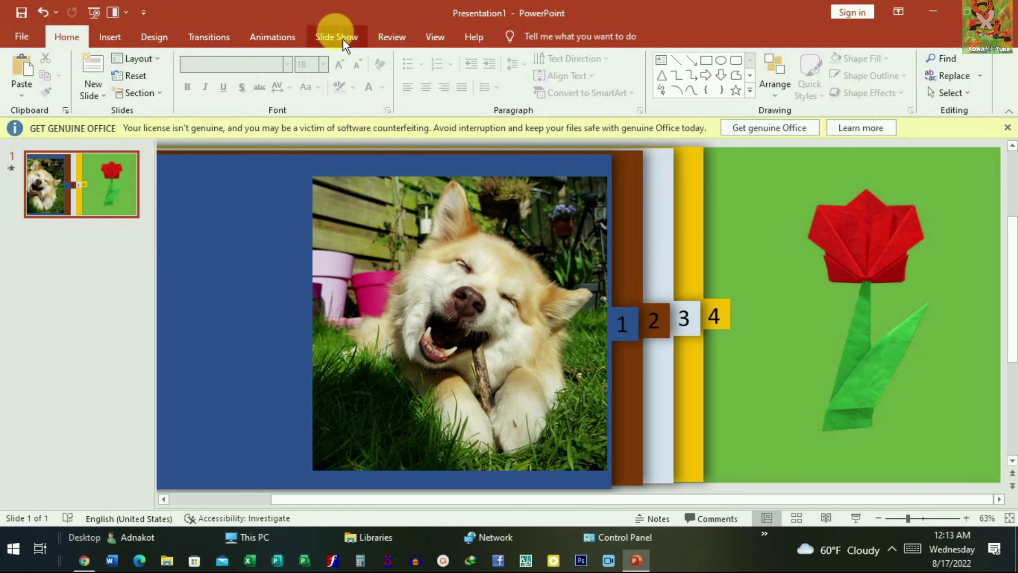
left_click(836, 525)
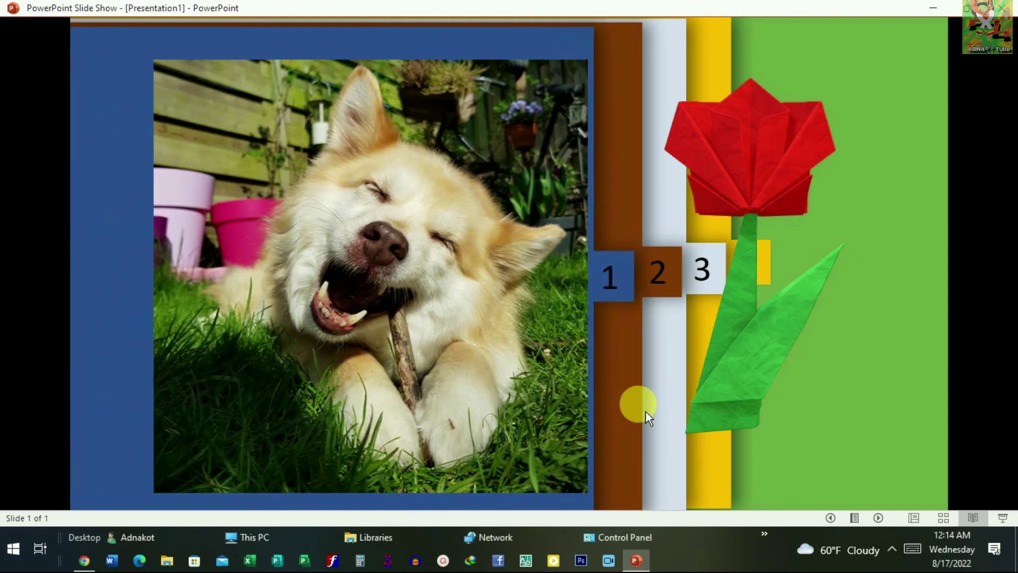
left_click(644, 412)
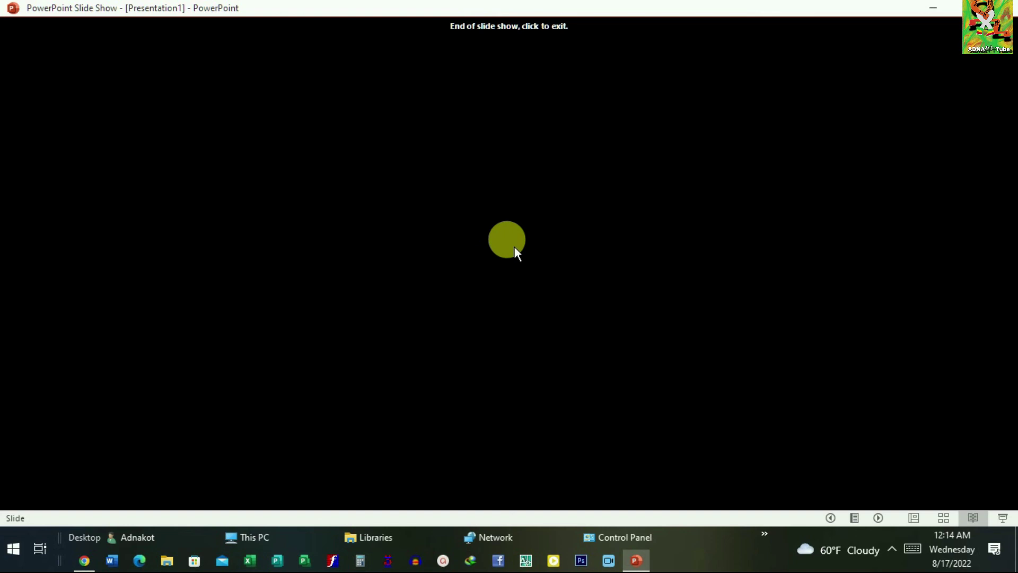
left_click(531, 265)
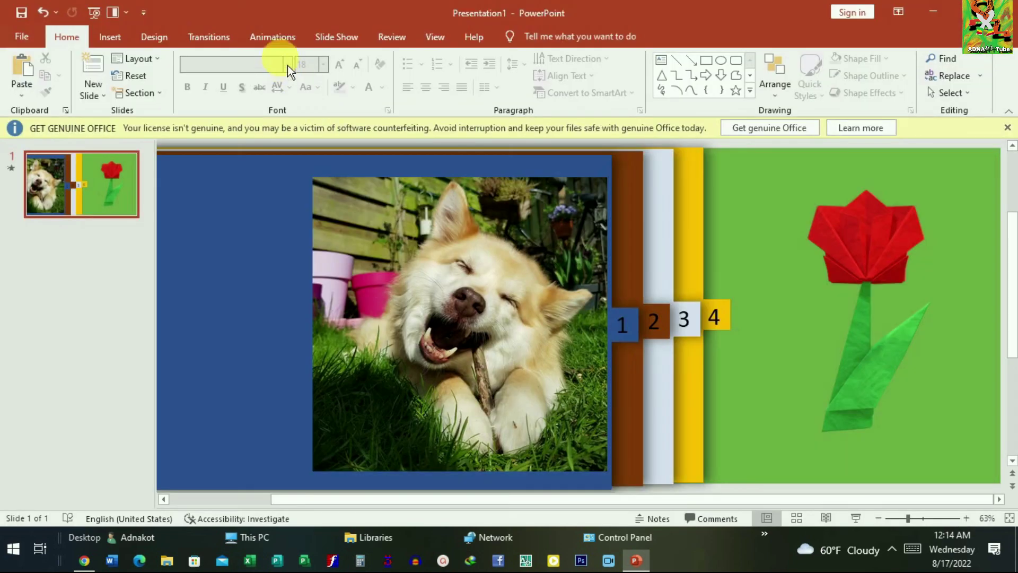
left_click(360, 43)
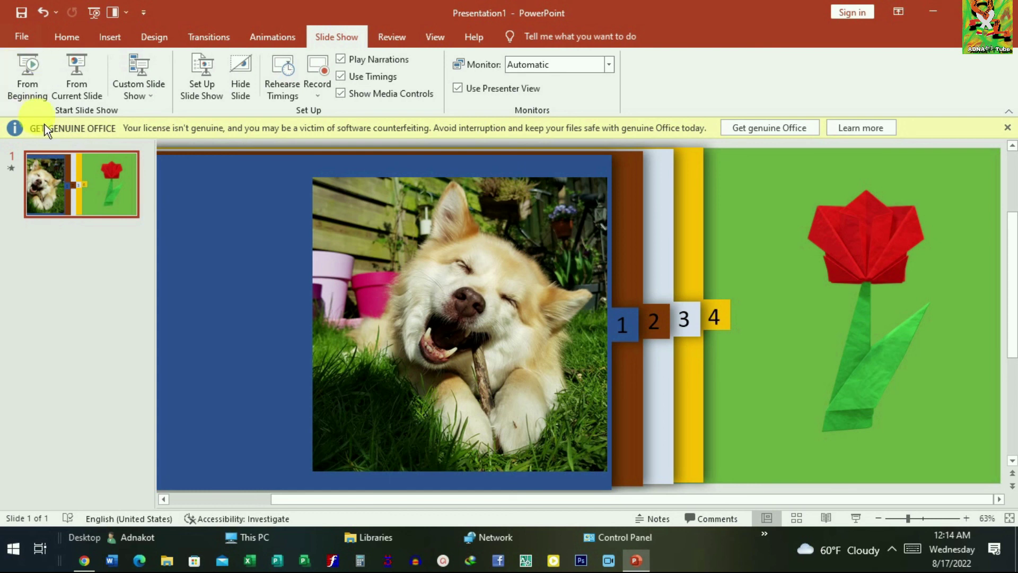
Run the slide show from the beginning, revealing panels 4, 3, 2 and 1, then exit.
left_click(40, 81)
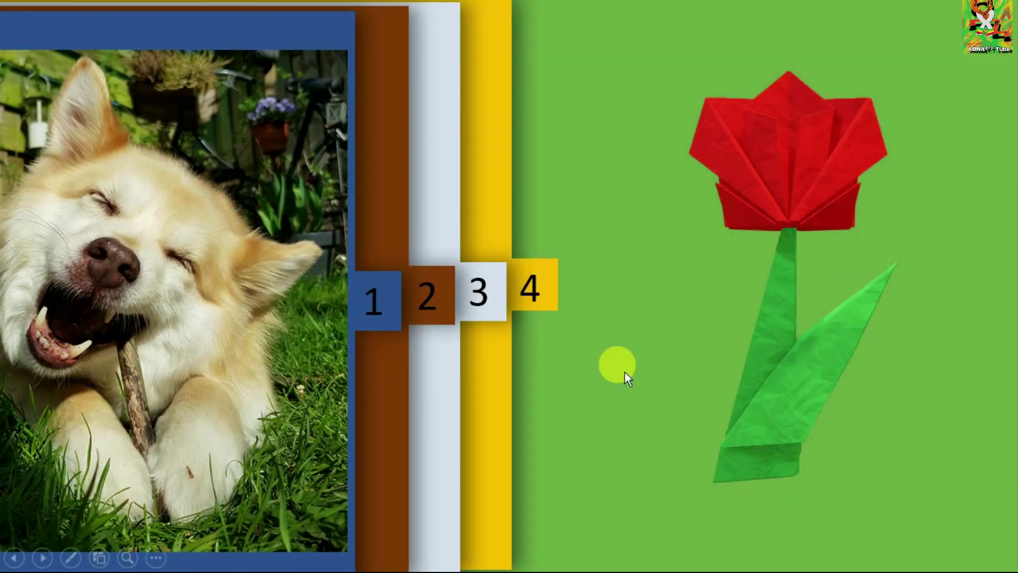
left_click(630, 398)
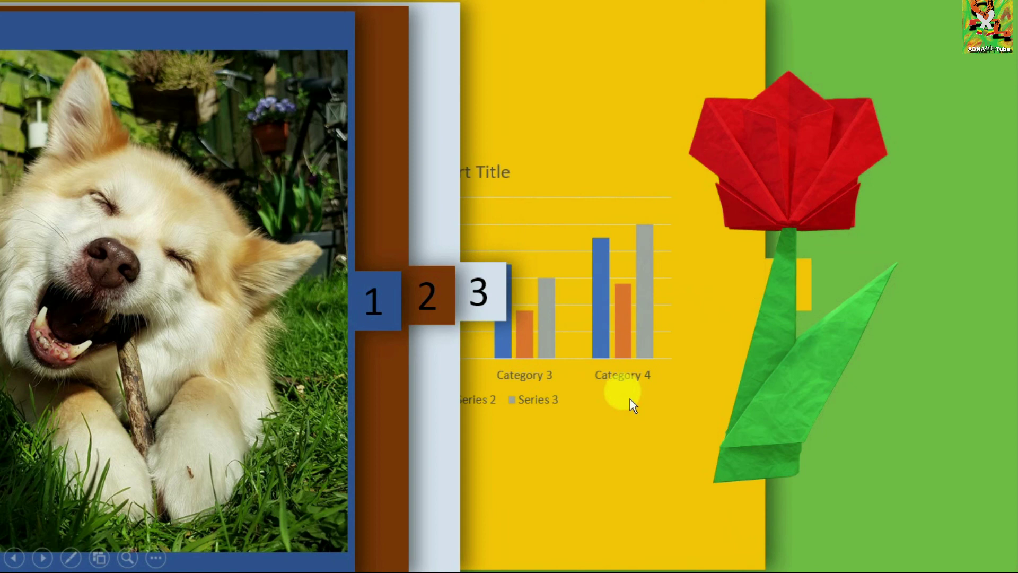
left_click(651, 423)
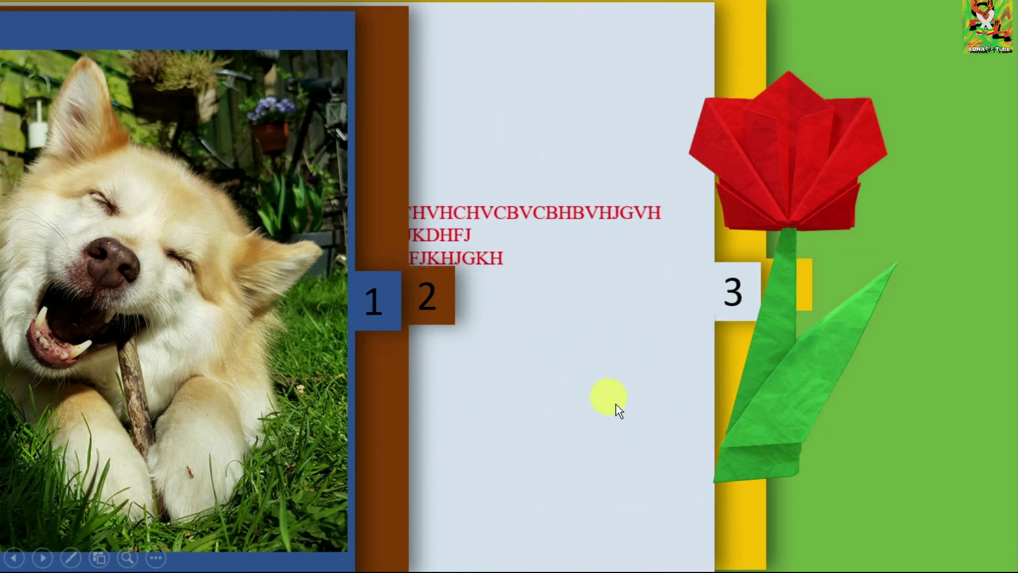
left_click(616, 404)
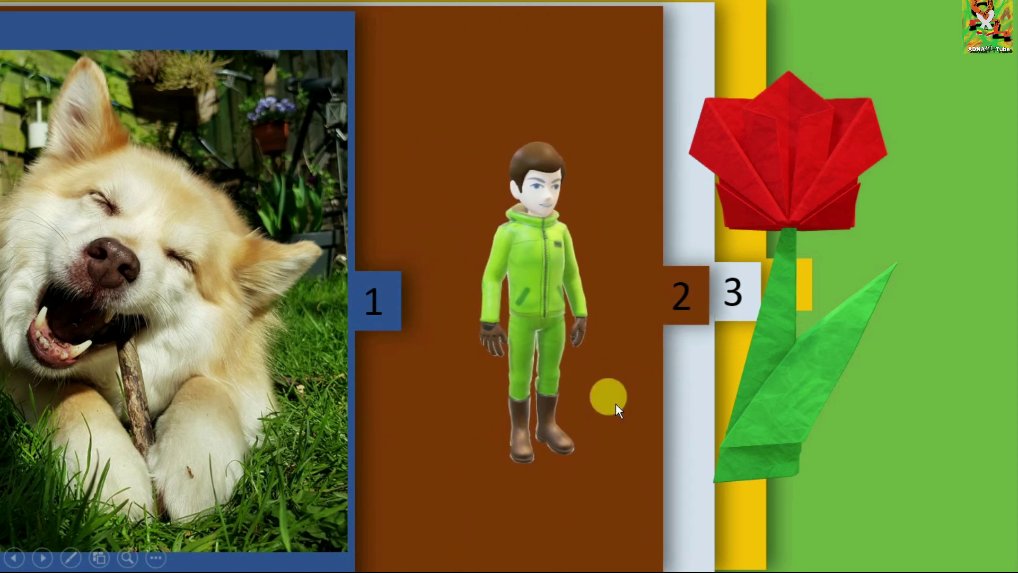
left_click(615, 403)
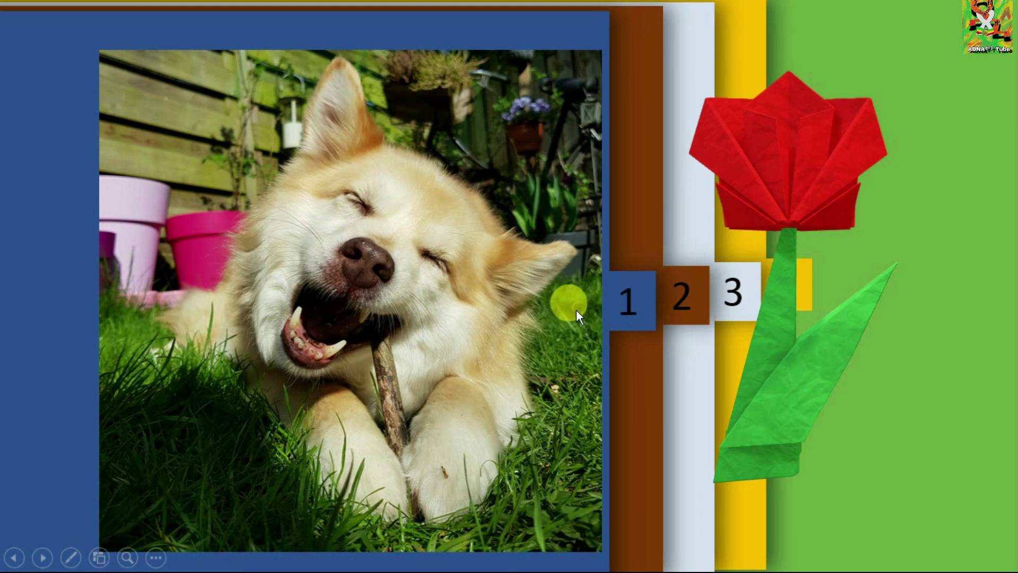
key("Escape")
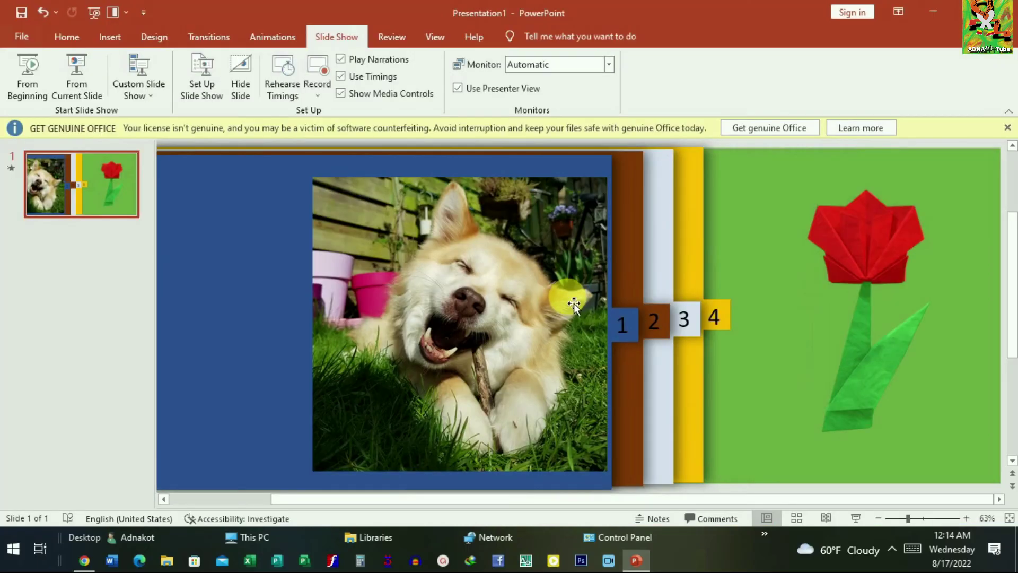